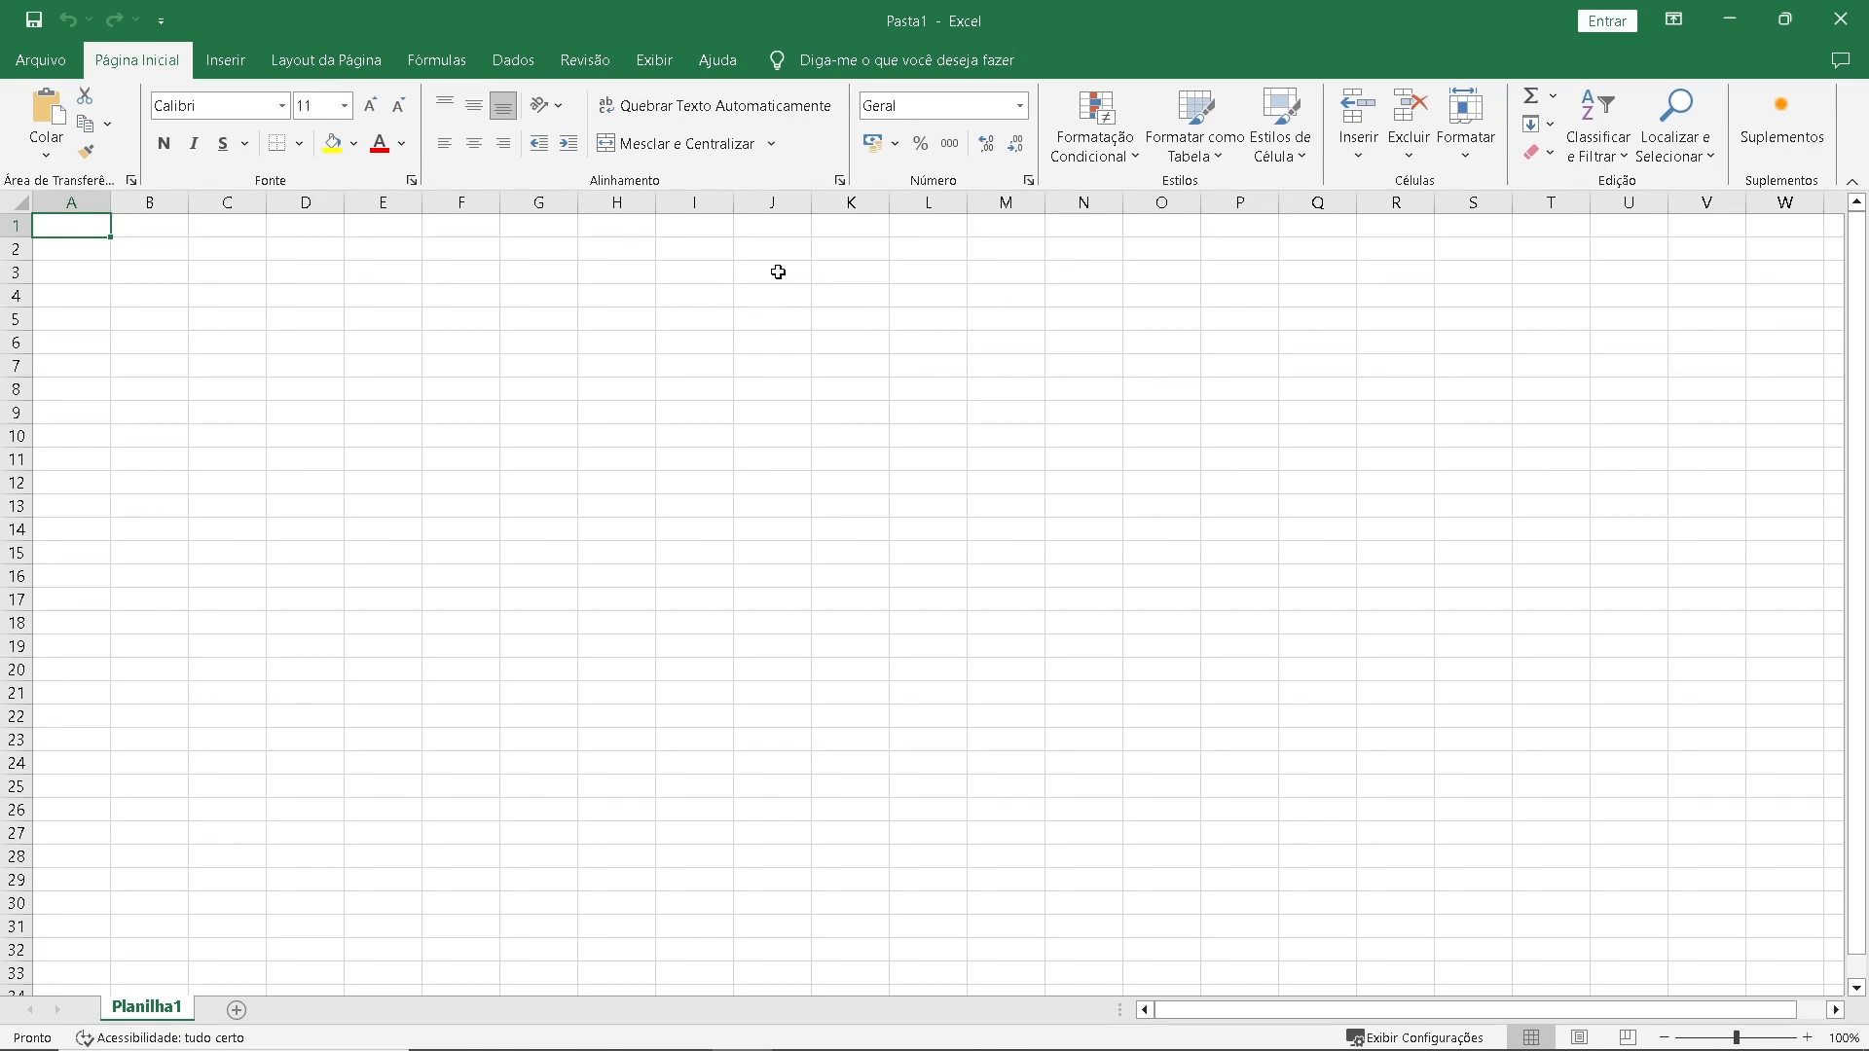
- Look at the files in the desktop folder Aula 07 and at the Aula 07 - Mar workbook stored outside it
{"action": "left_click", "coordinate": [1728, 19]}
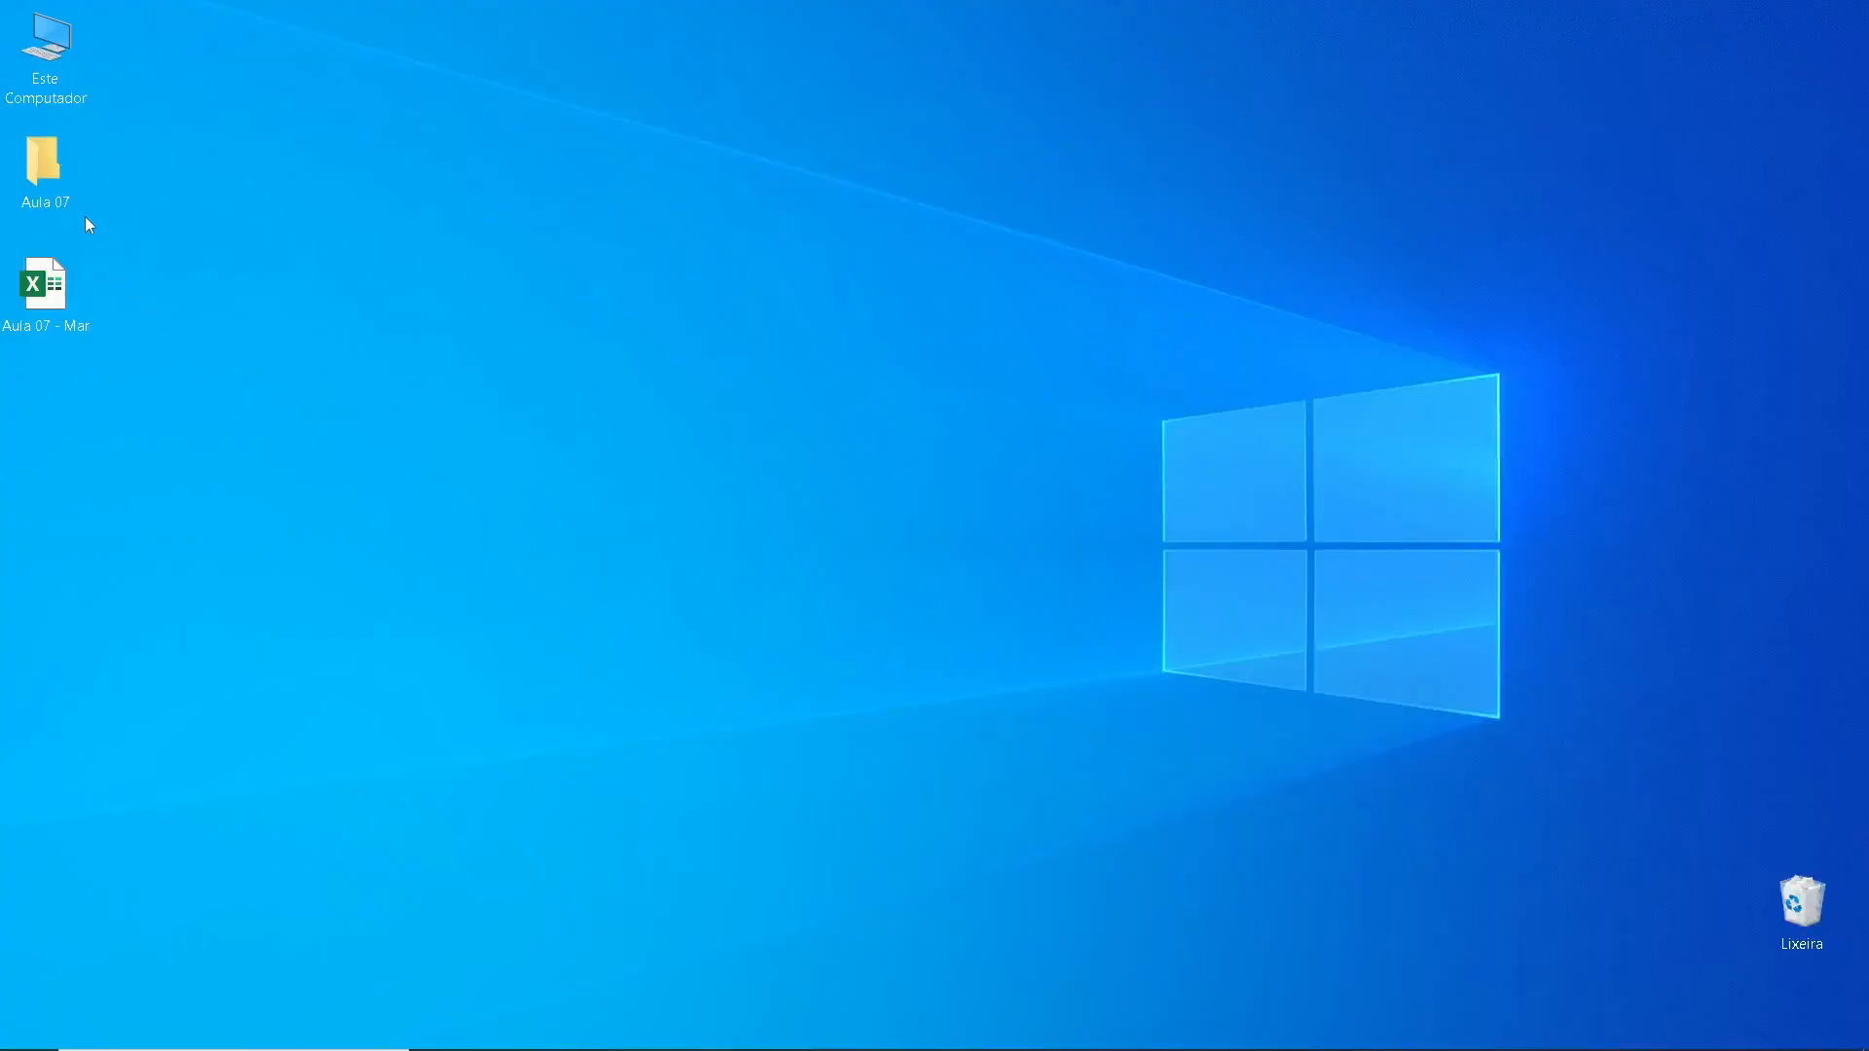
{"action": "double_click", "coordinate": [49, 173]}
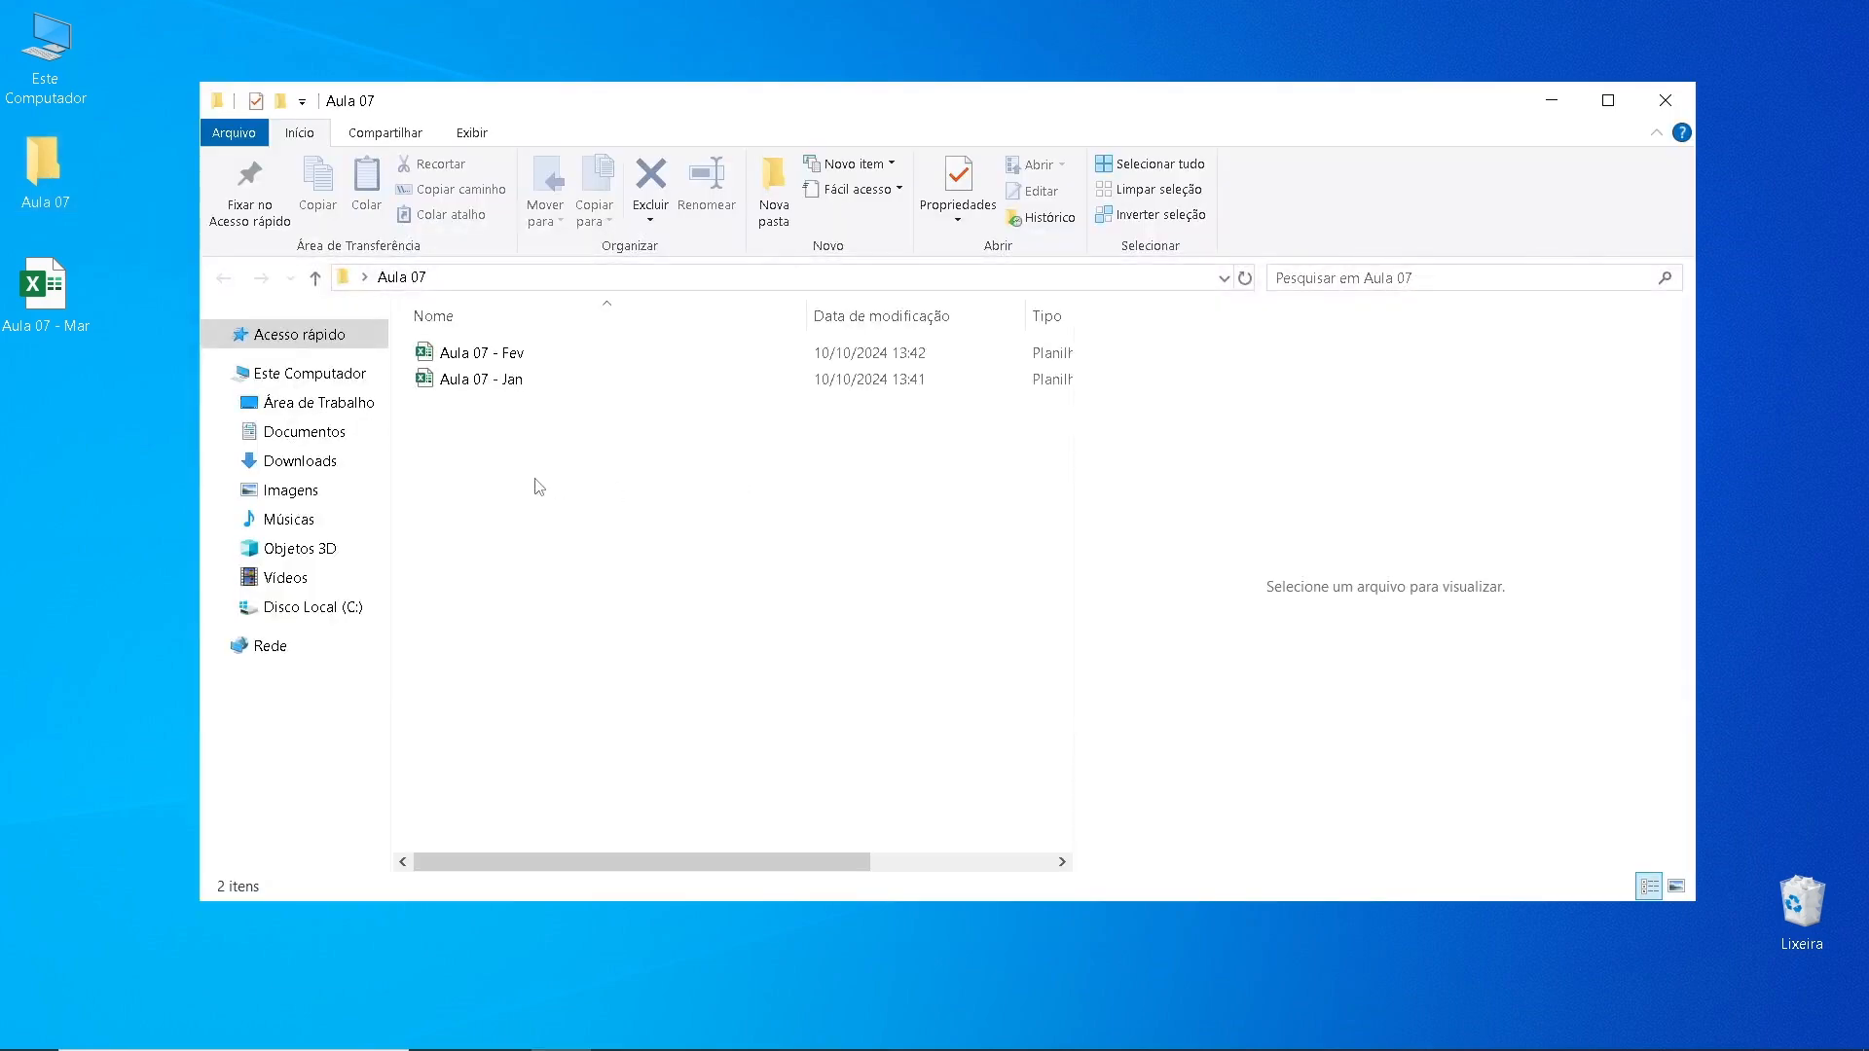
{"action": "double_click", "coordinate": [41, 297]}
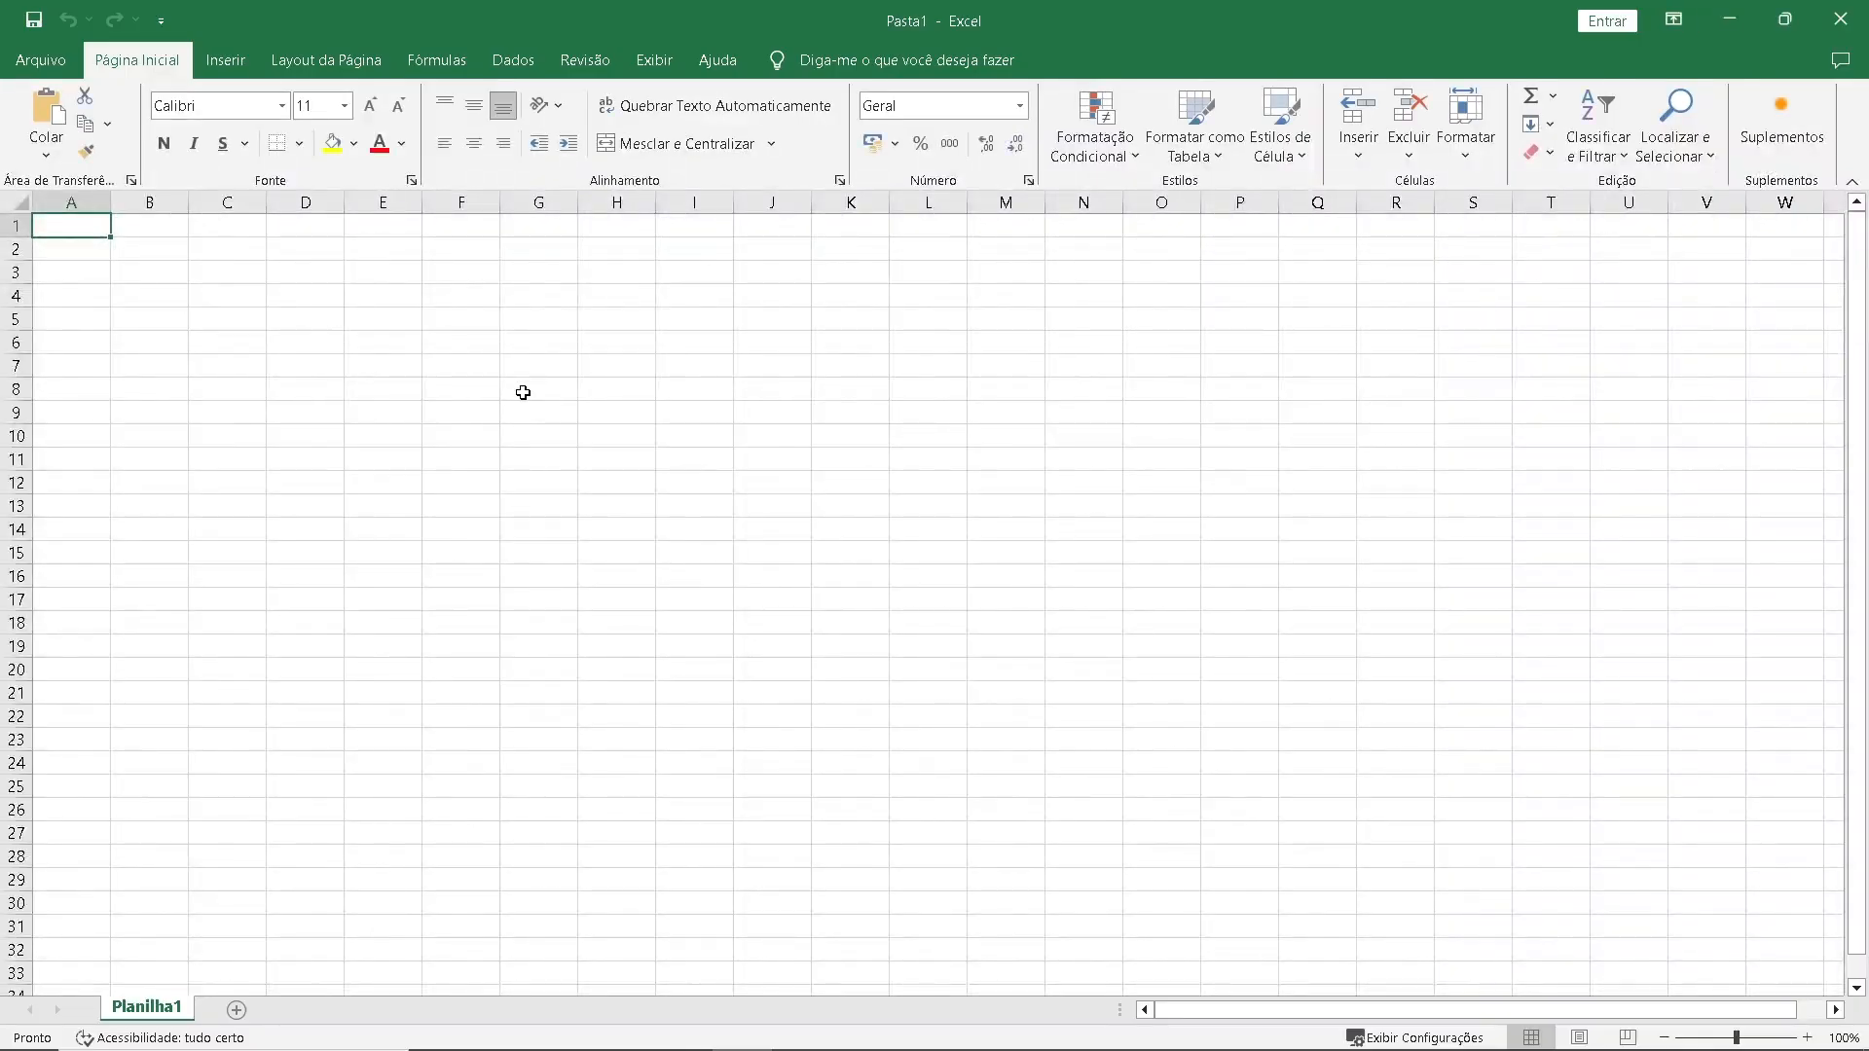
- Import data from a folder, choosing the Aula 07 folder on the desktop as the source
{"action": "left_click", "coordinate": [513, 60]}
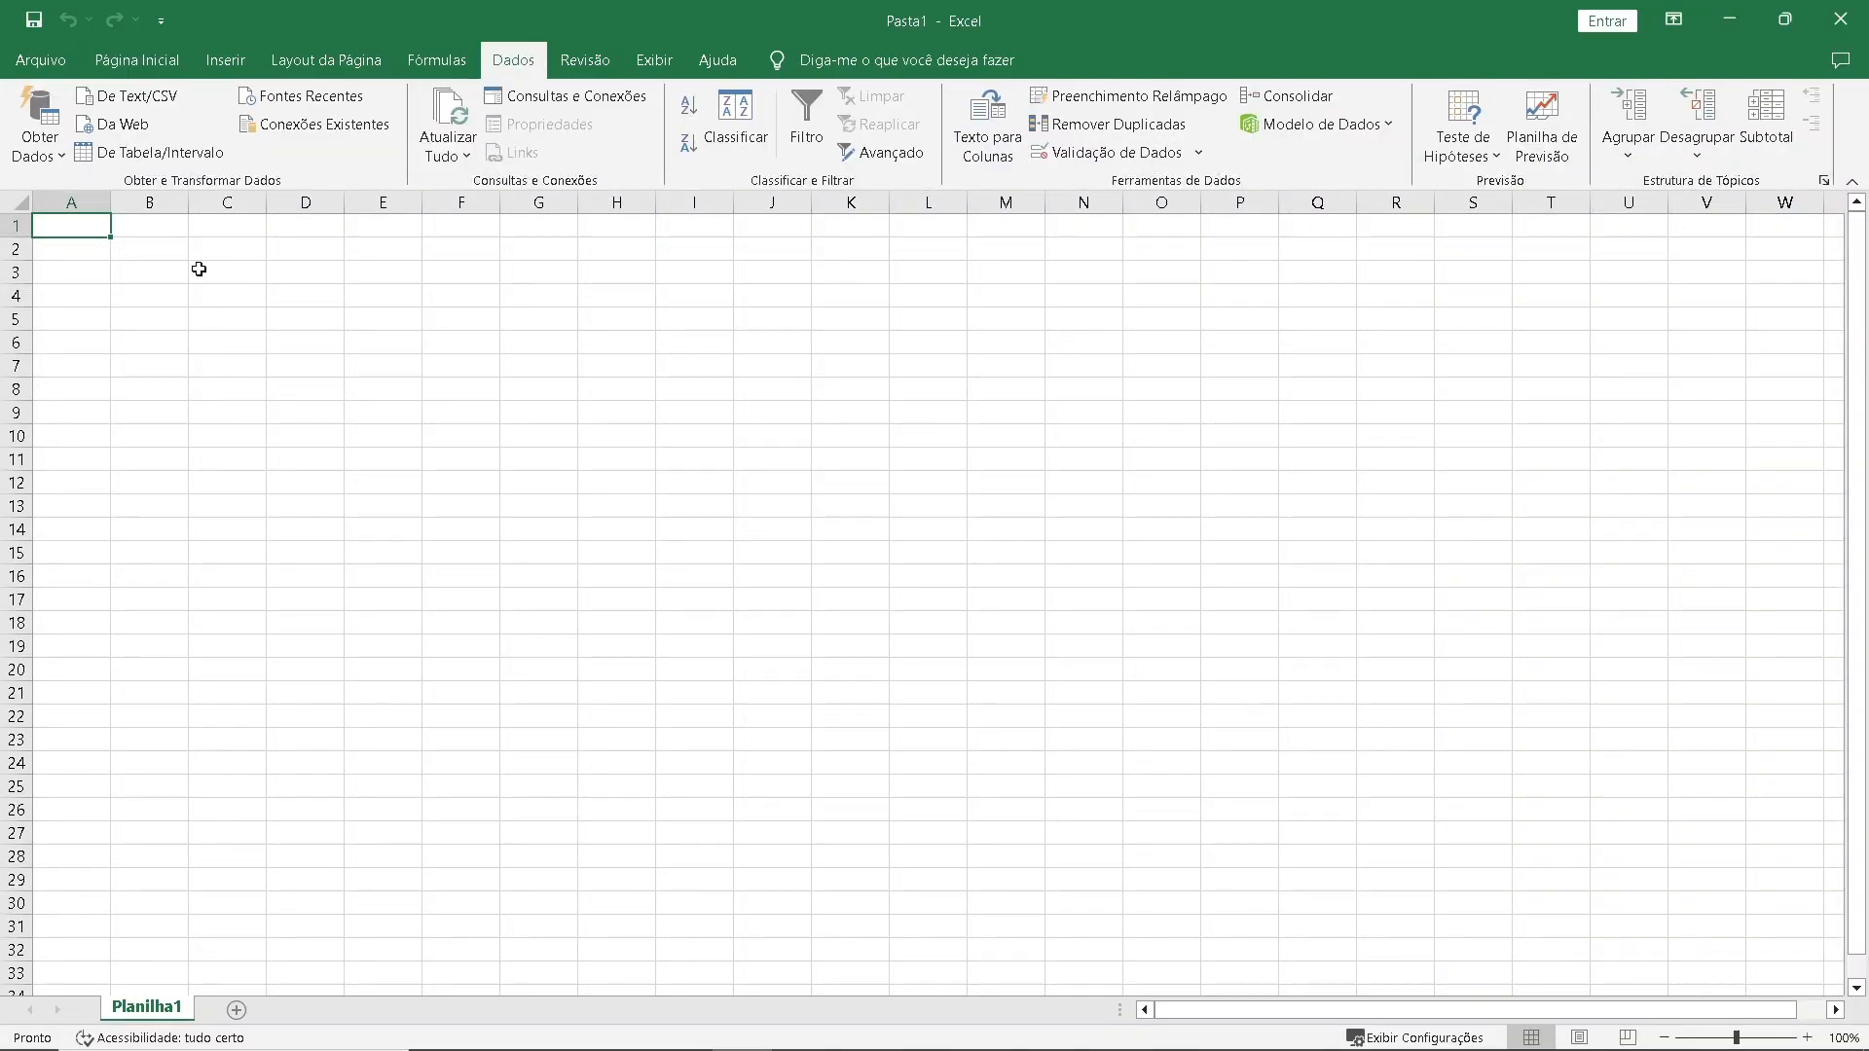
{"action": "left_click", "coordinate": [55, 156]}
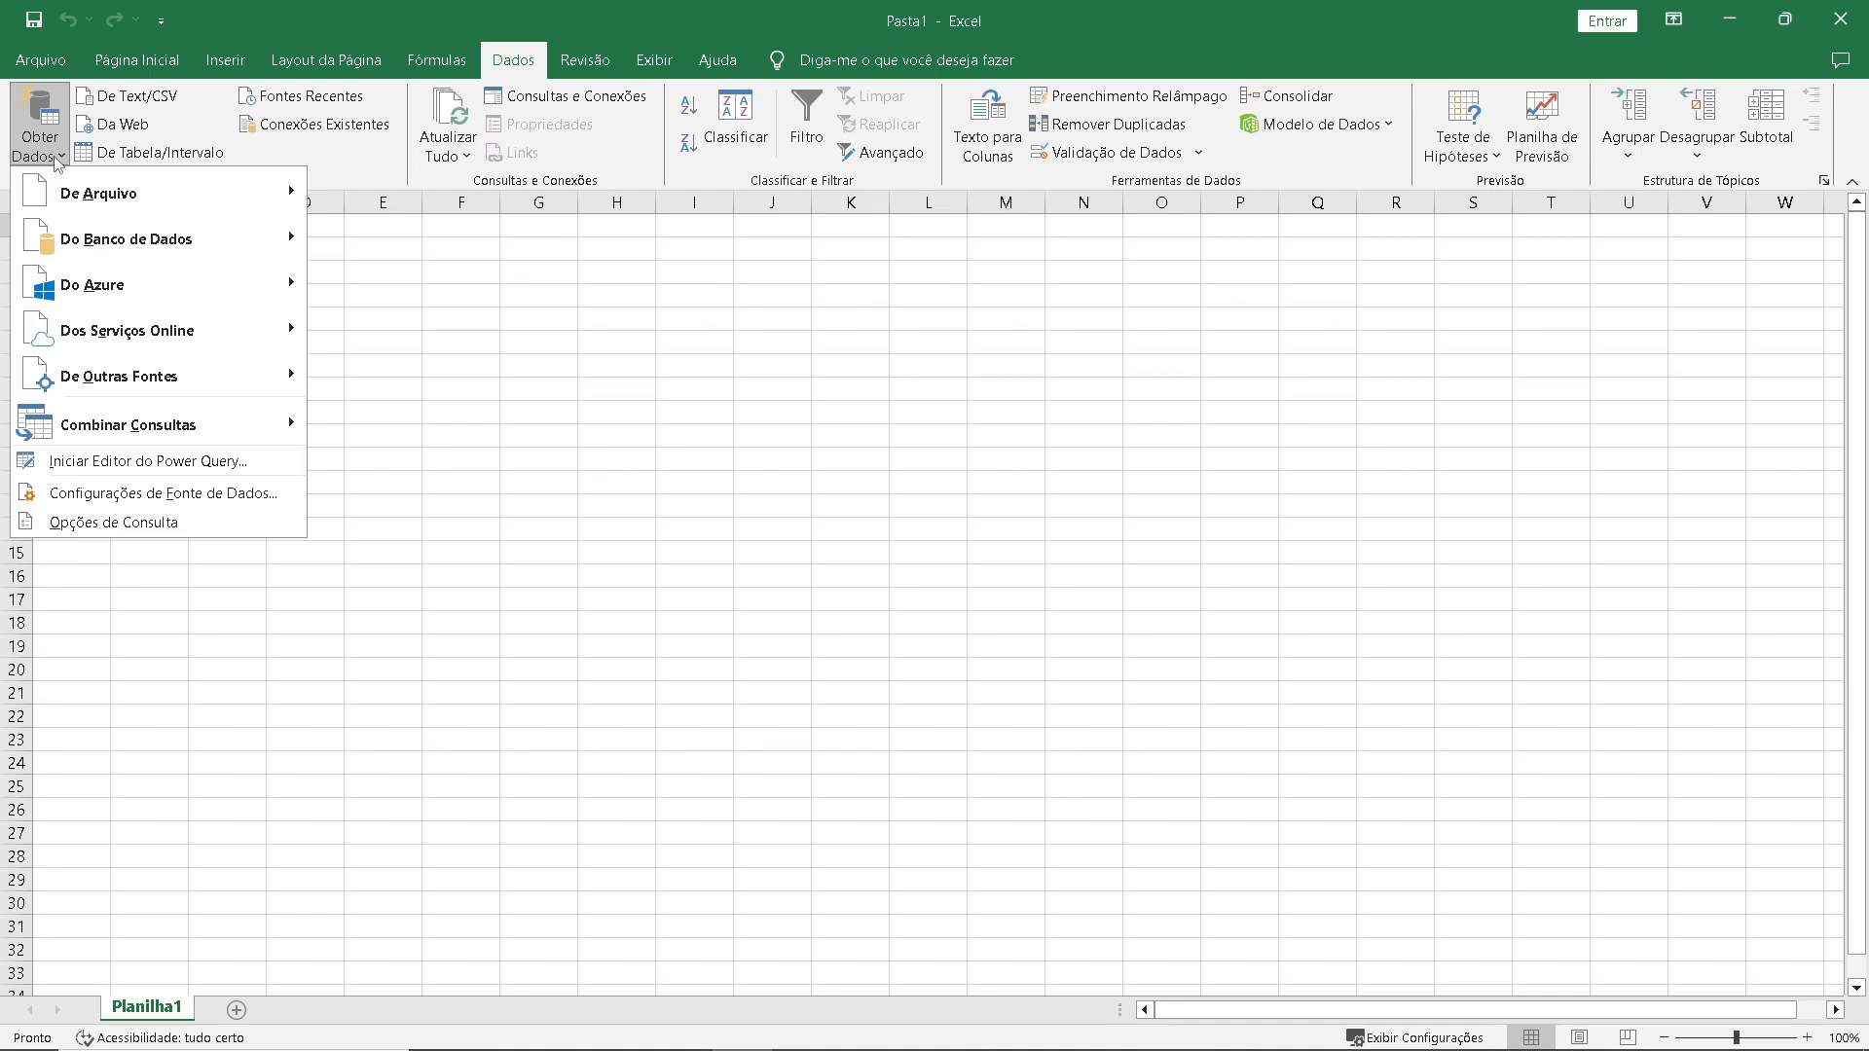
{"action": "mouse_move", "coordinate": [243, 193]}
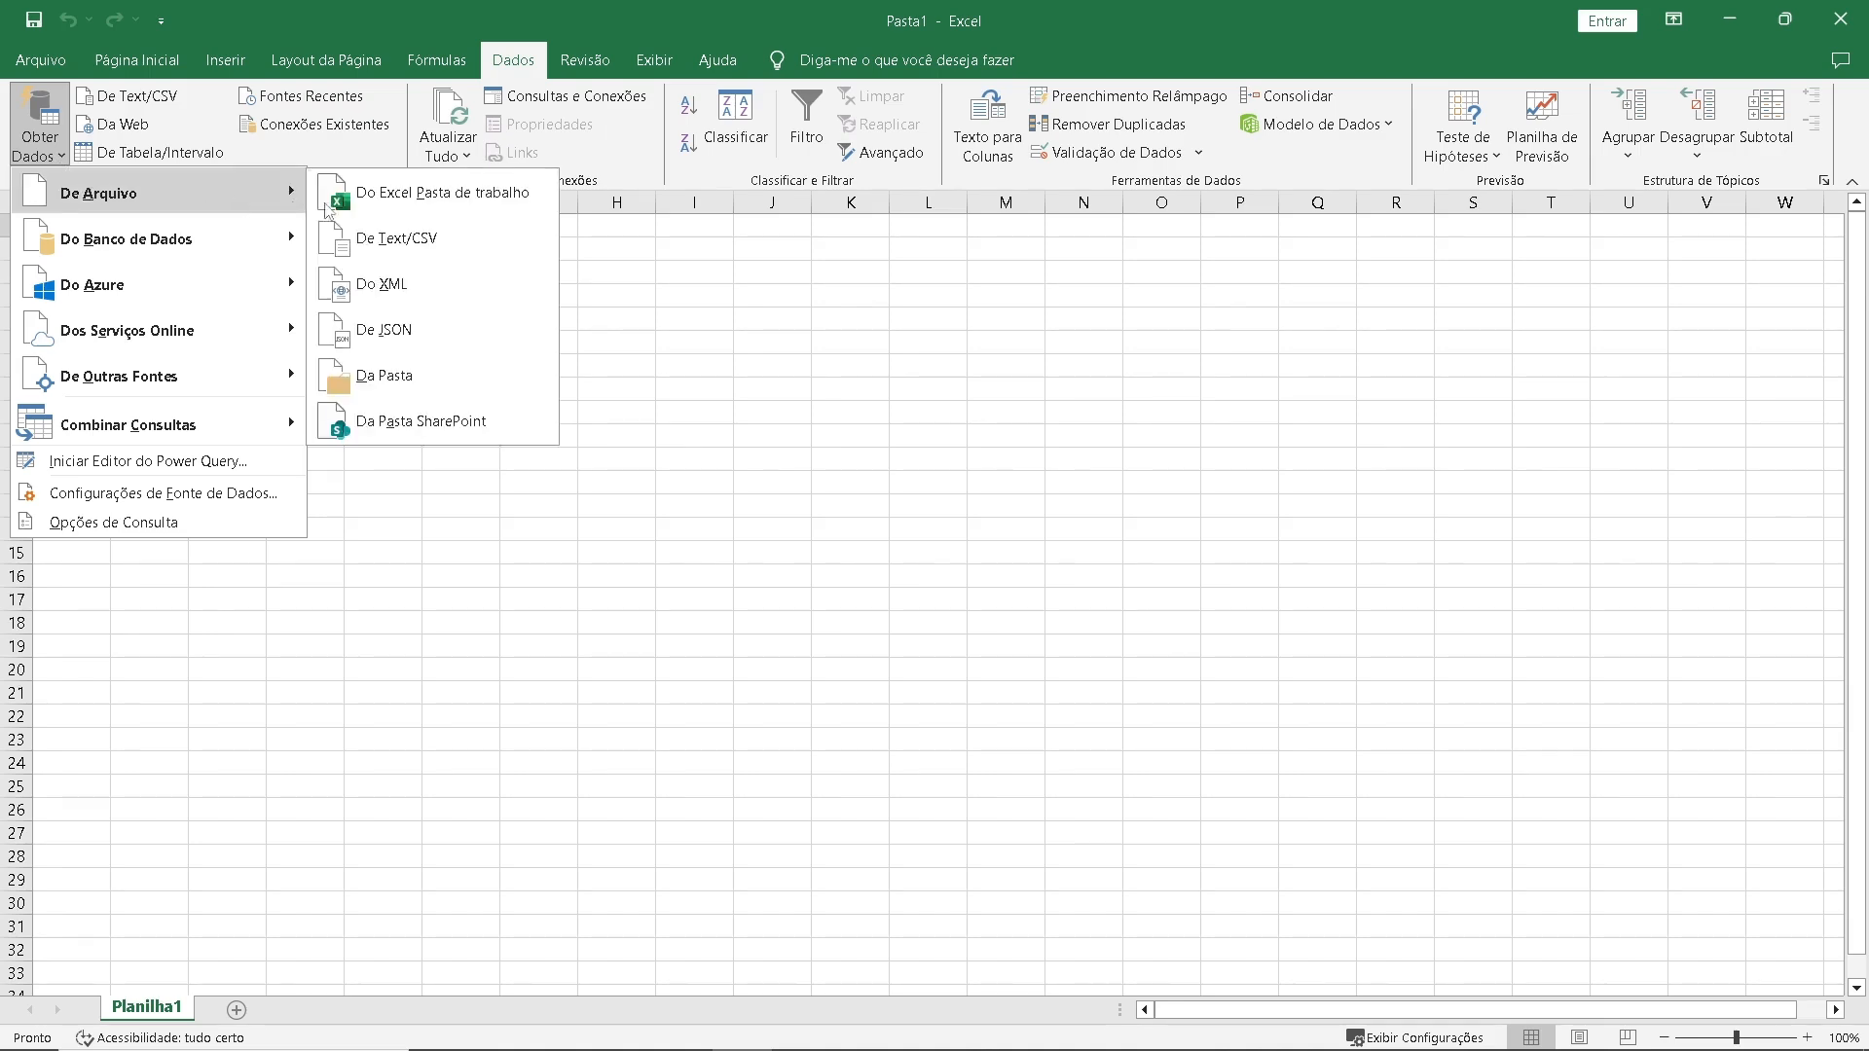
{"action": "left_click", "coordinate": [388, 372]}
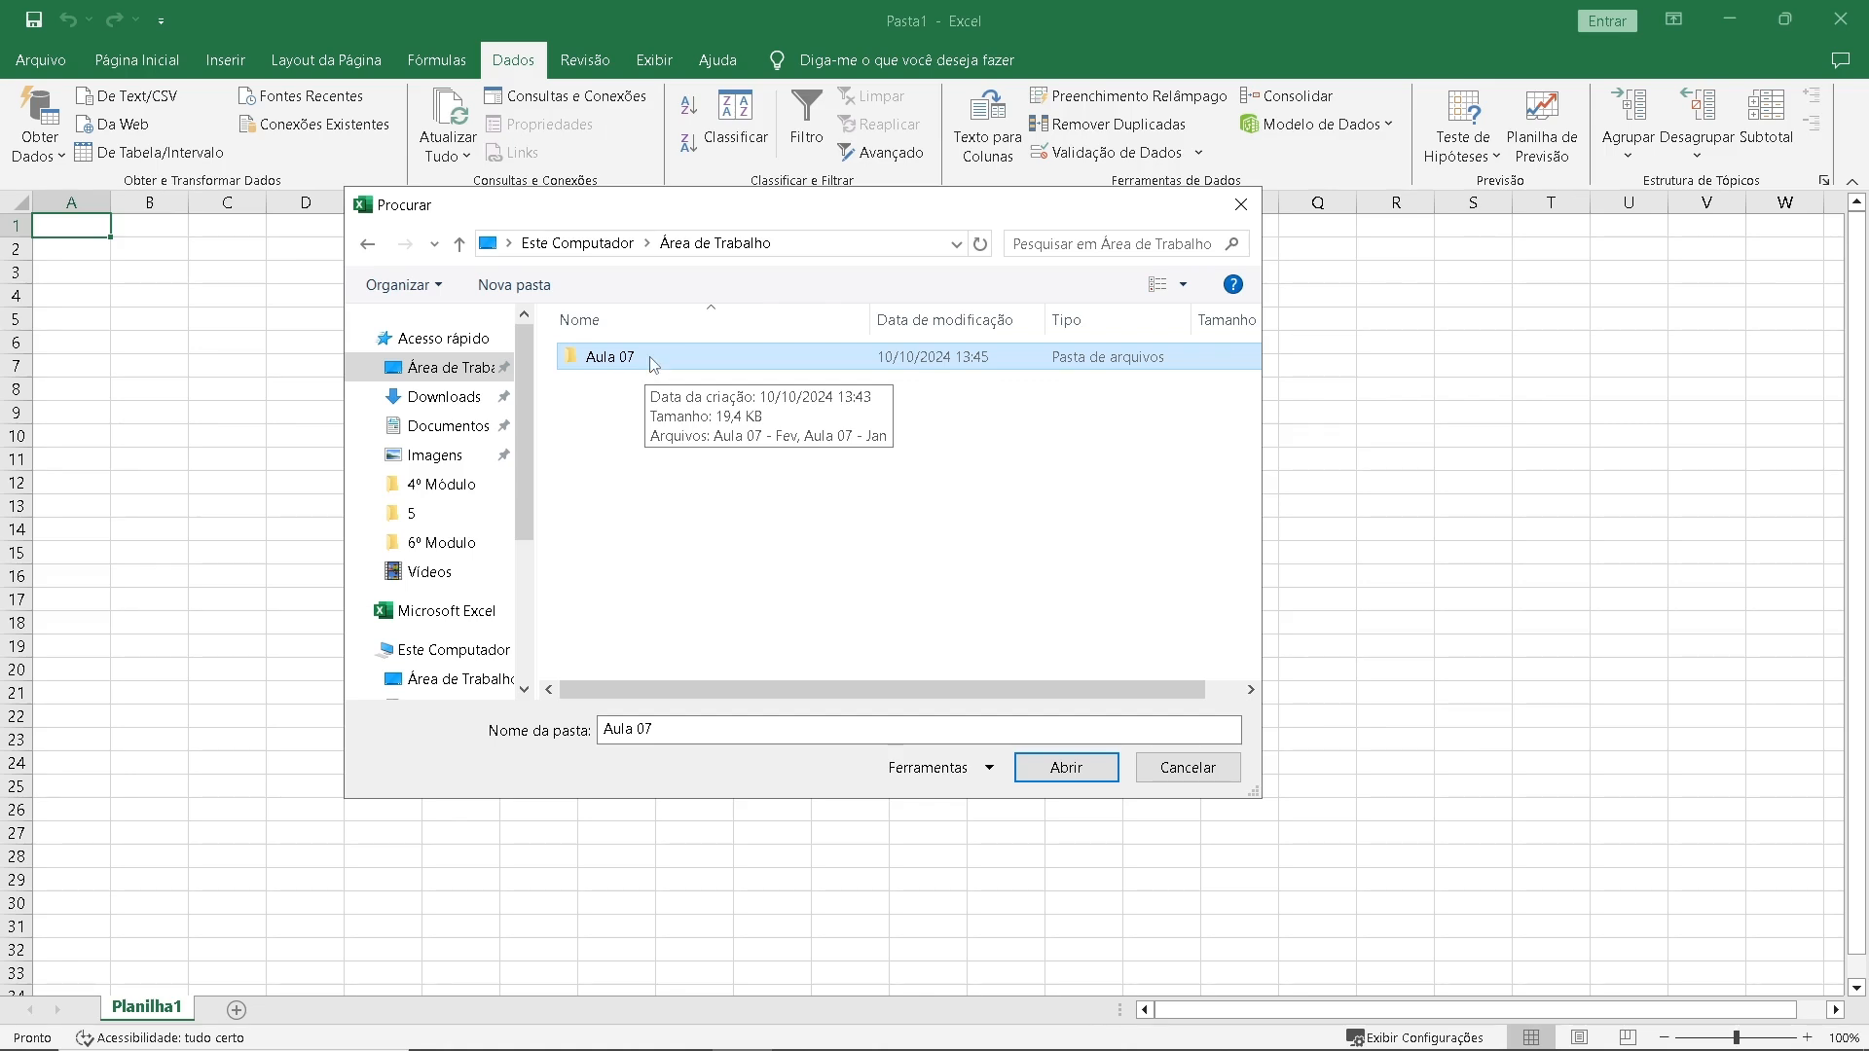
{"action": "left_click", "coordinate": [1076, 769]}
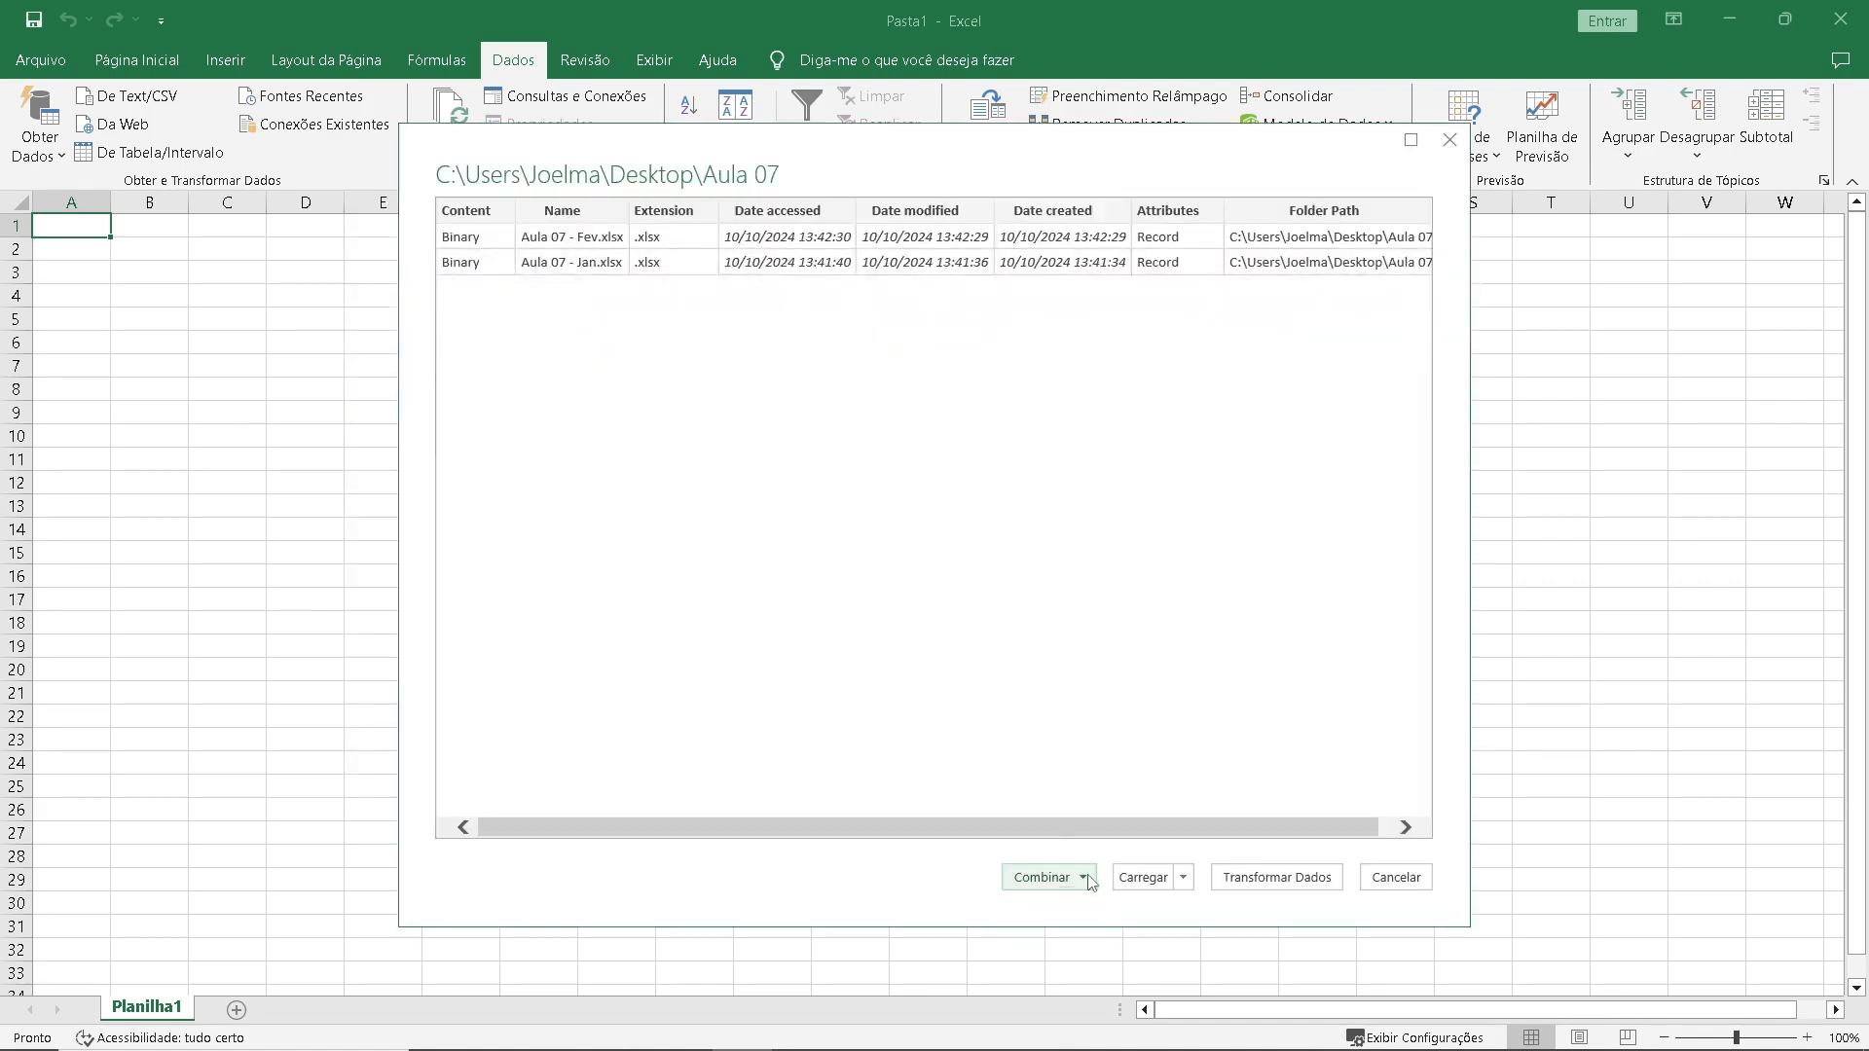
- Combine and transform the folder's files, using the first file as the sample and Planilha1 as the extracted object
{"action": "left_click", "coordinate": [1084, 878]}
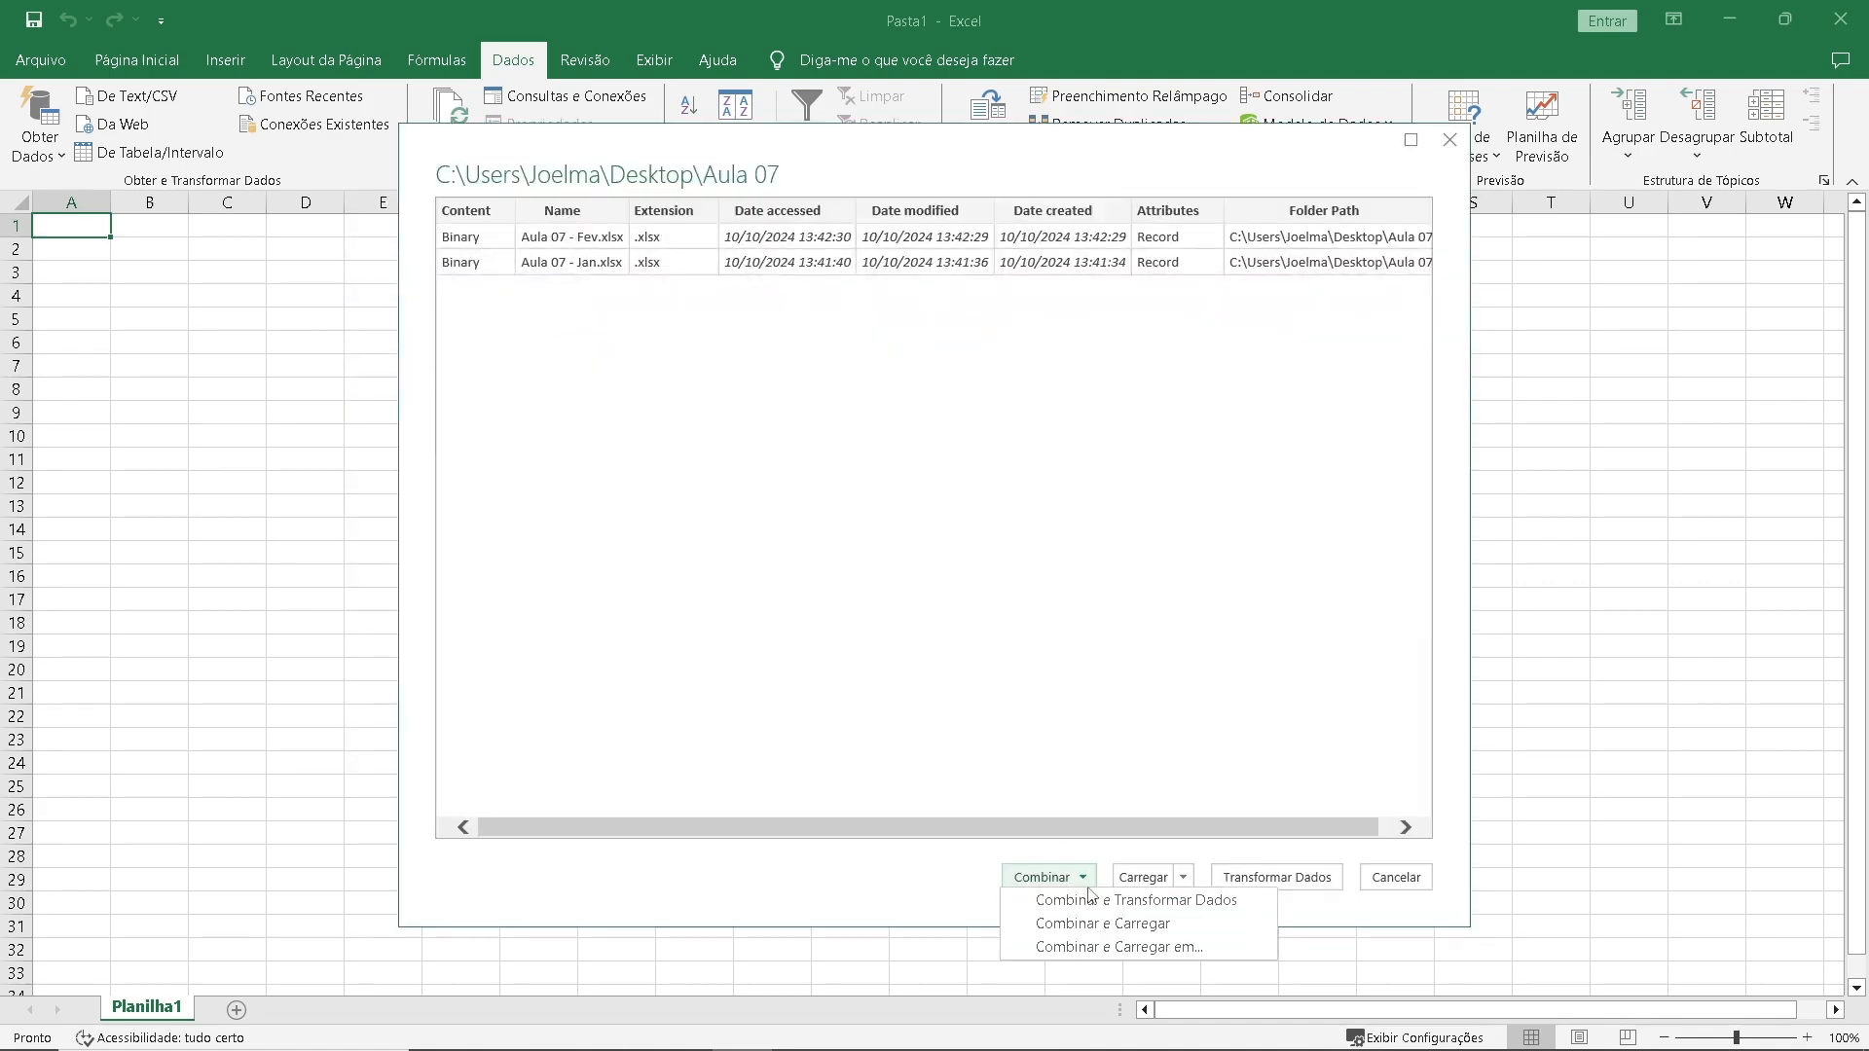
{"action": "left_click", "coordinate": [1167, 906]}
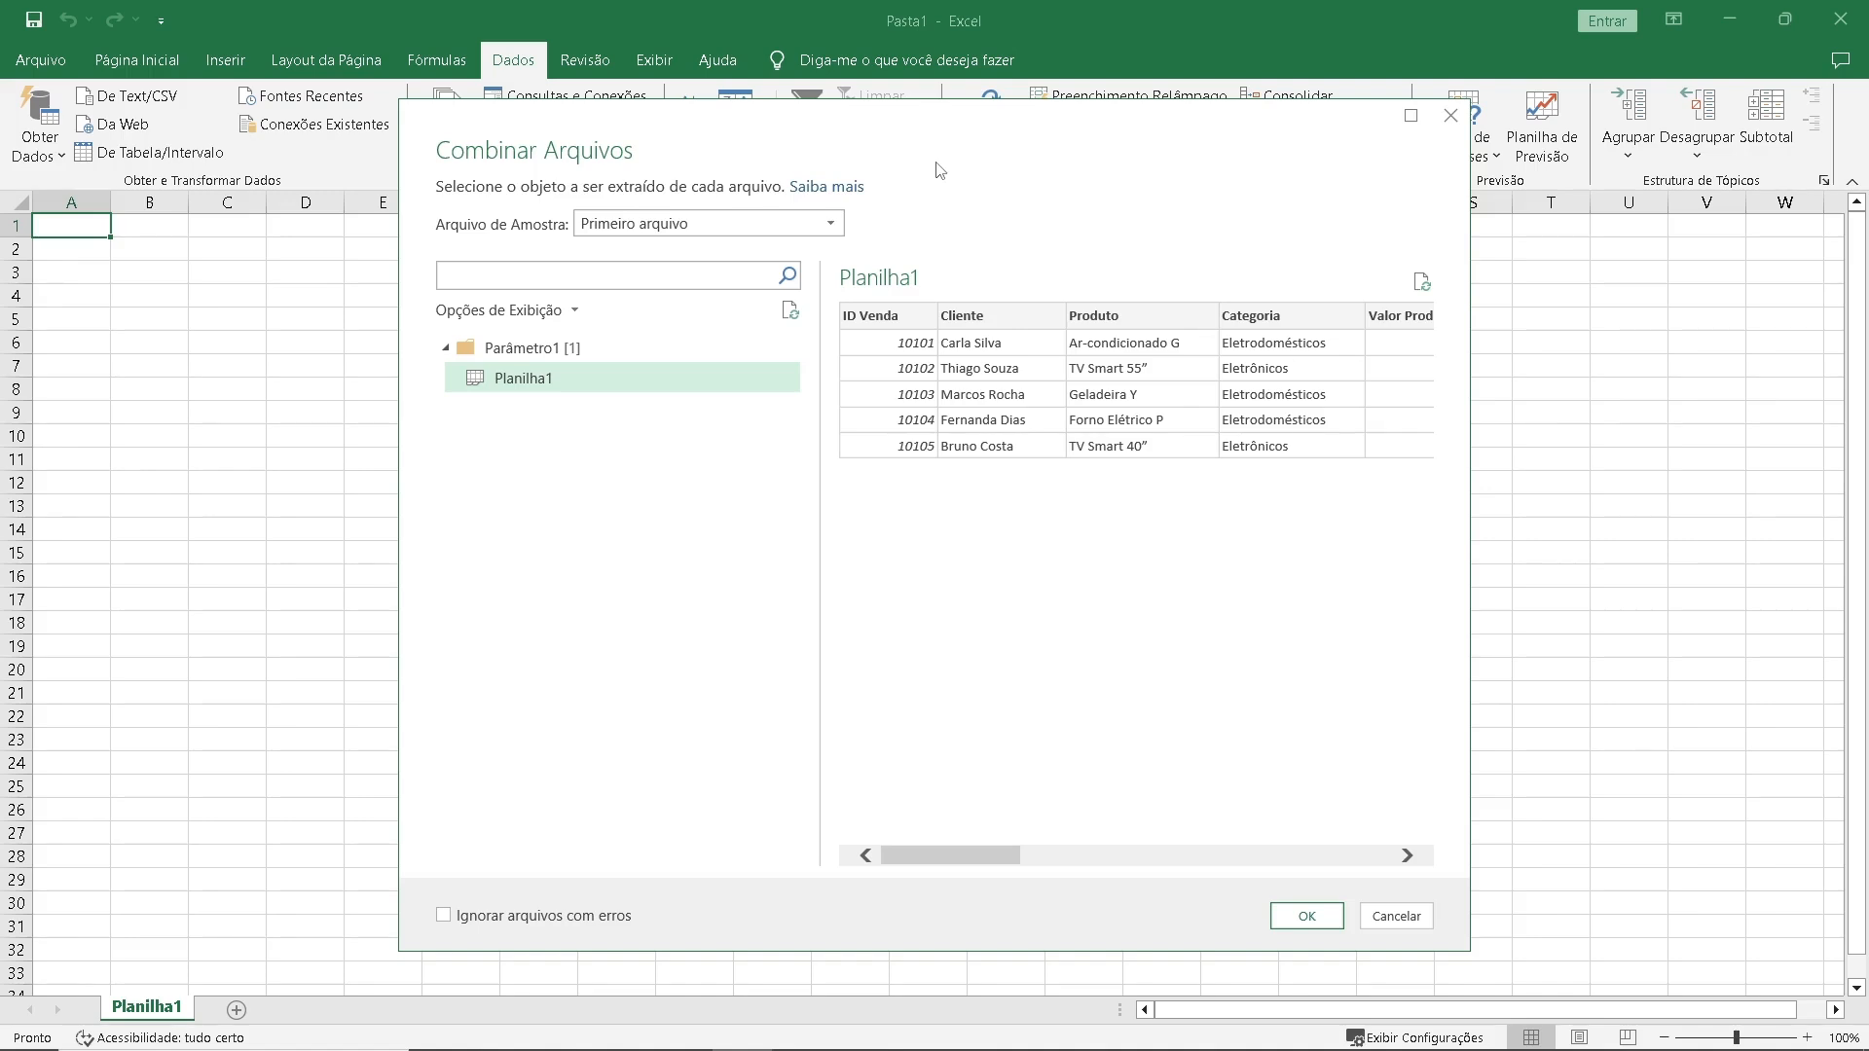
{"action": "left_click", "coordinate": [1308, 916]}
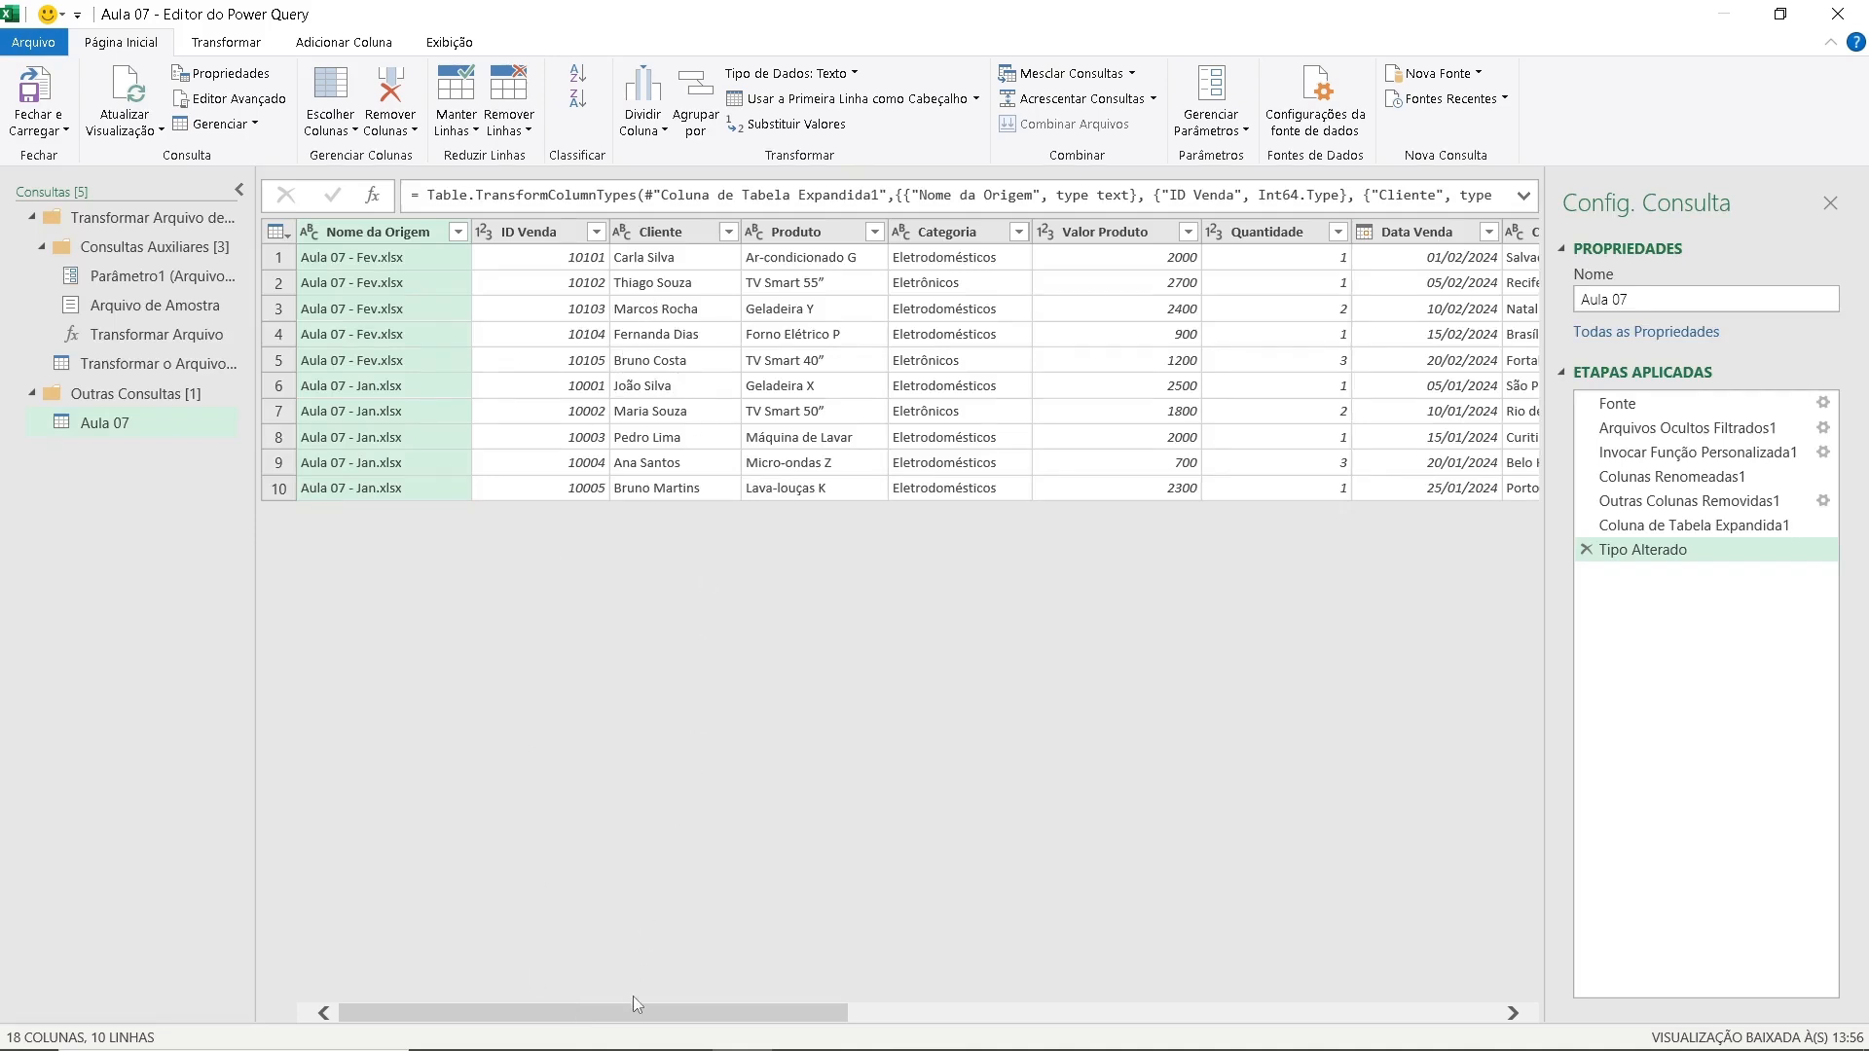
- Review the combined columns, try removing the Nome da Origem column, and delete that removal from the applied steps
{"action": "left_click_drag", "start_coordinate": [634, 1007], "coordinate": [1193, 966]}
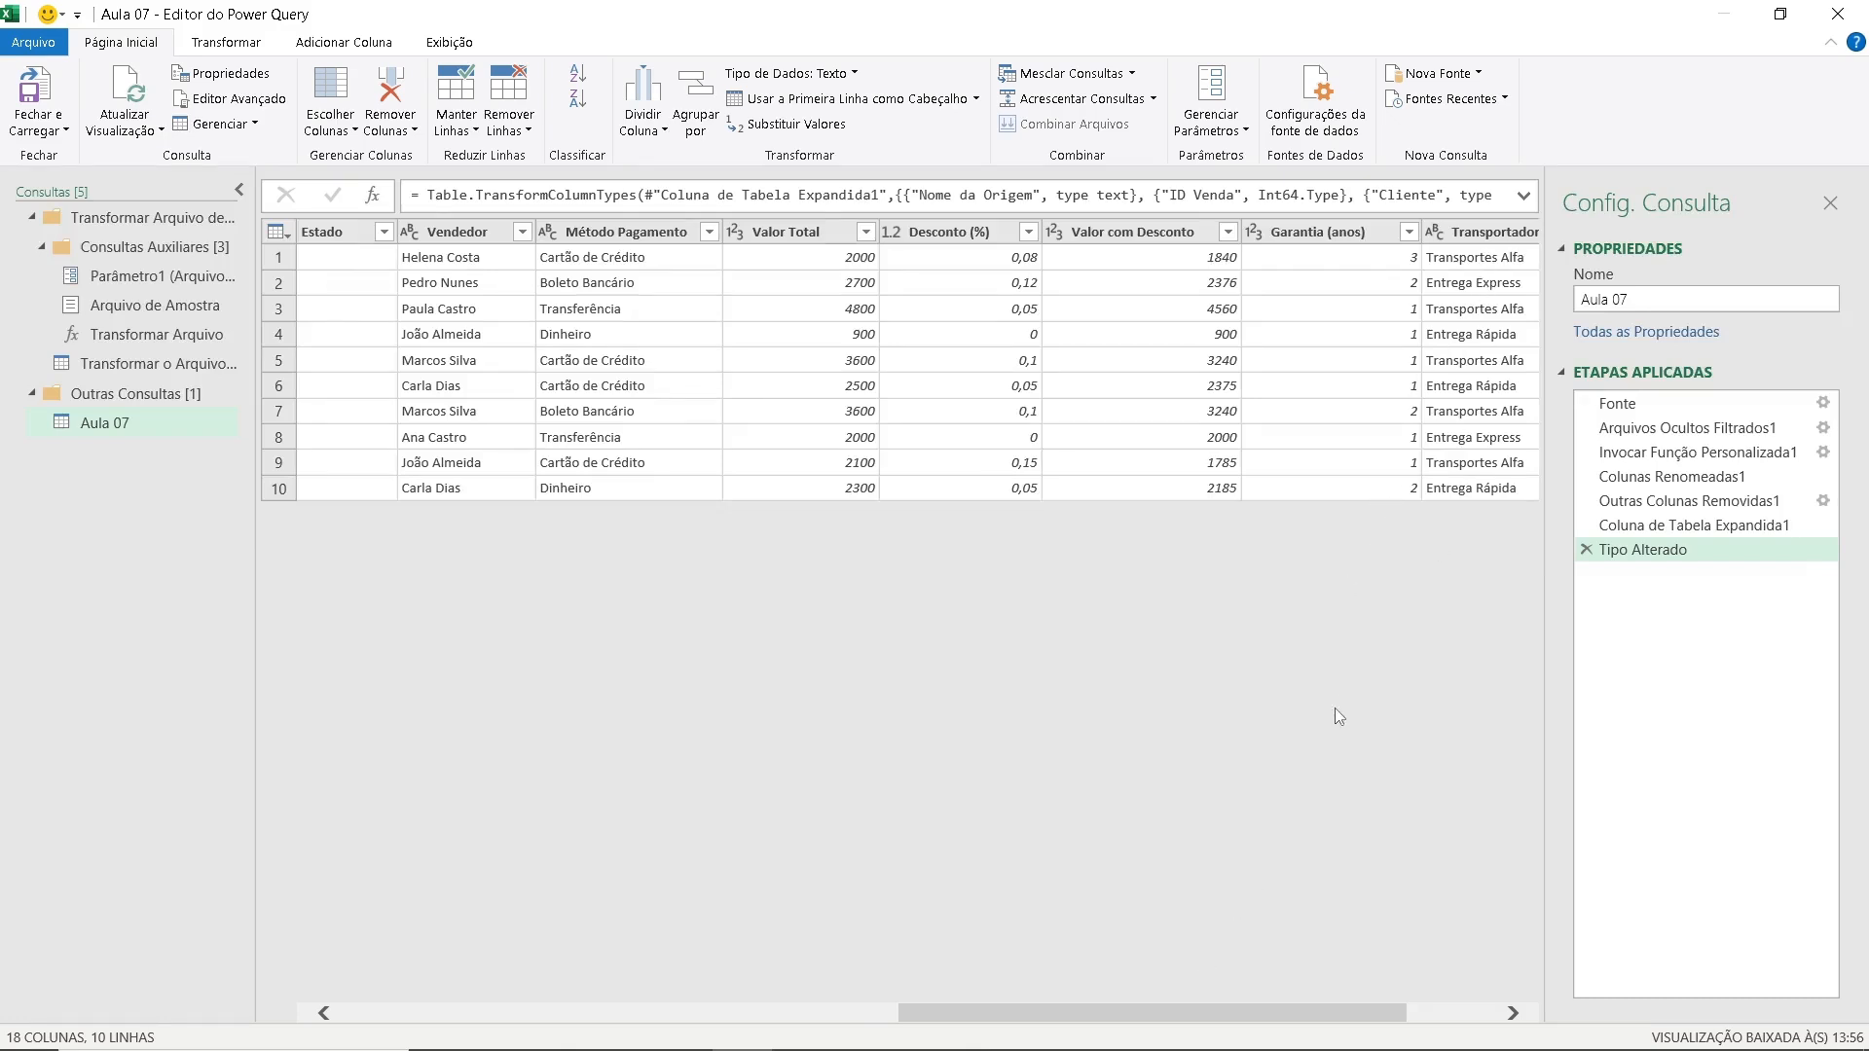
{"action": "left_click_drag", "start_coordinate": [1211, 978], "coordinate": [584, 977]}
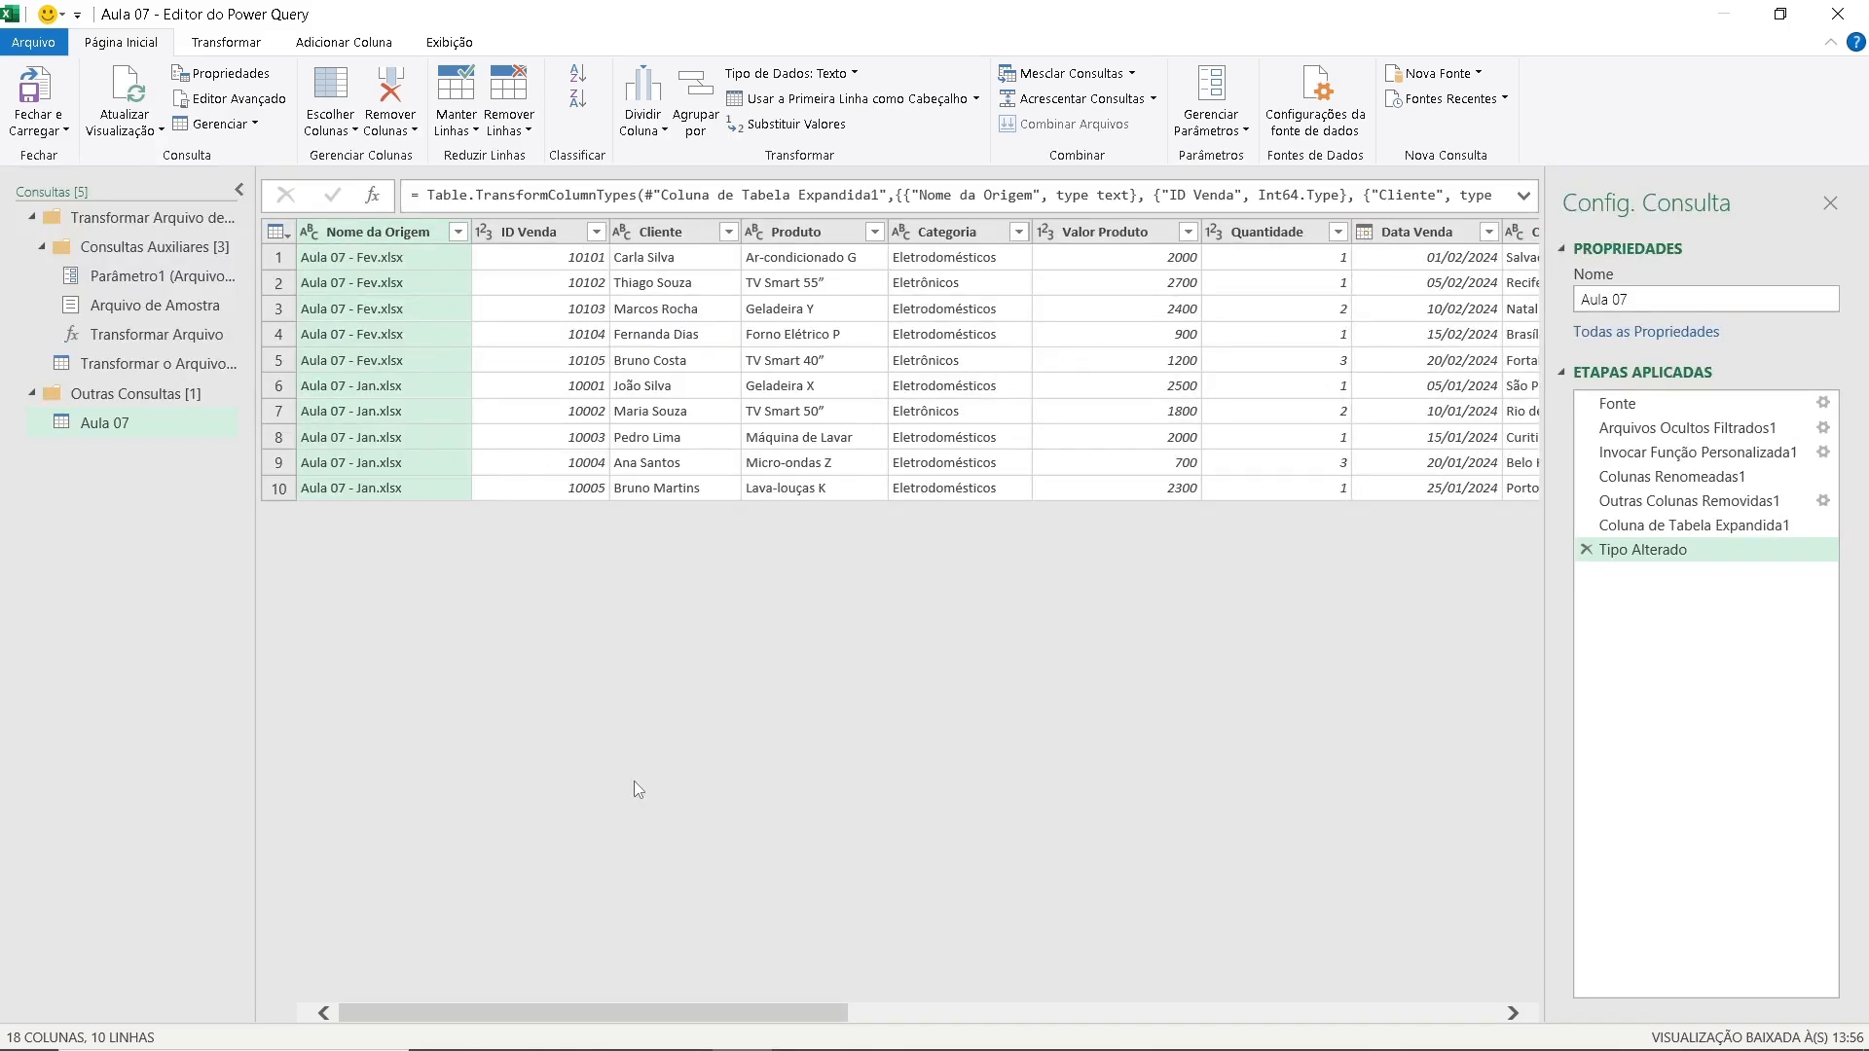
{"action": "right_click", "coordinate": [366, 232]}
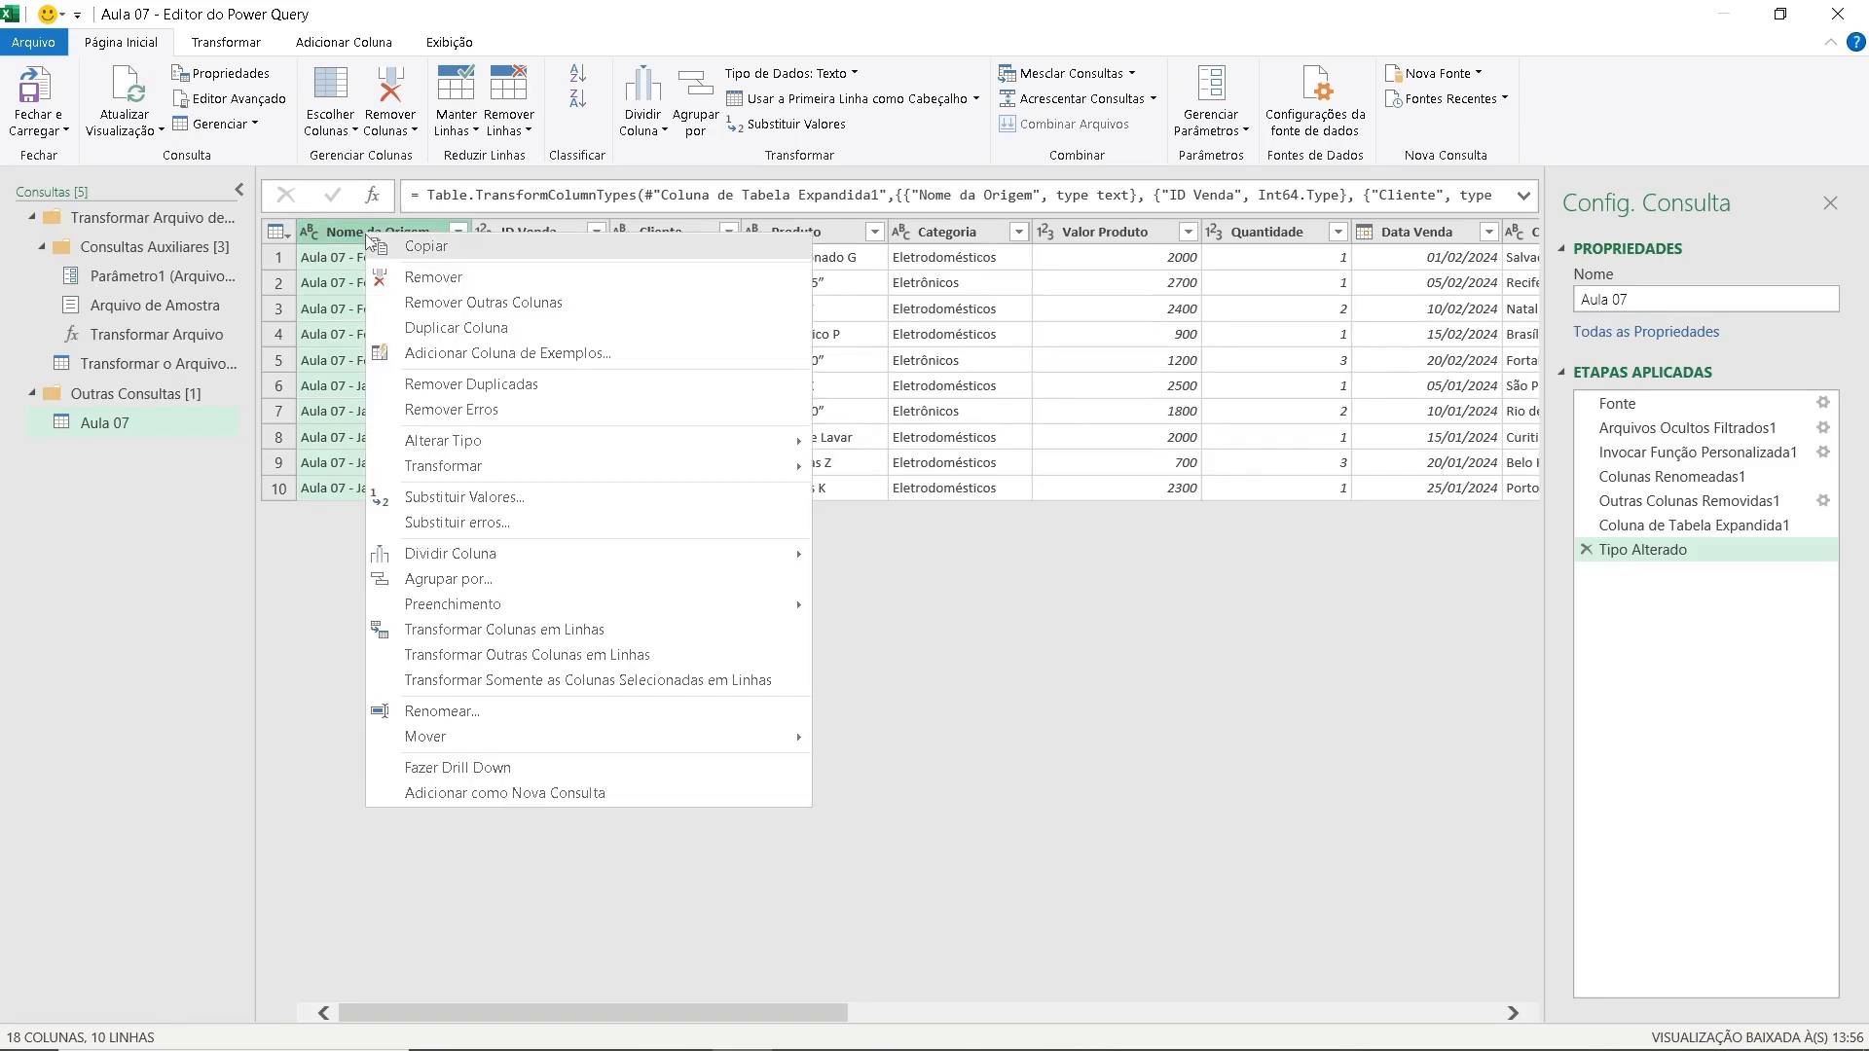
{"action": "left_click", "coordinate": [408, 281]}
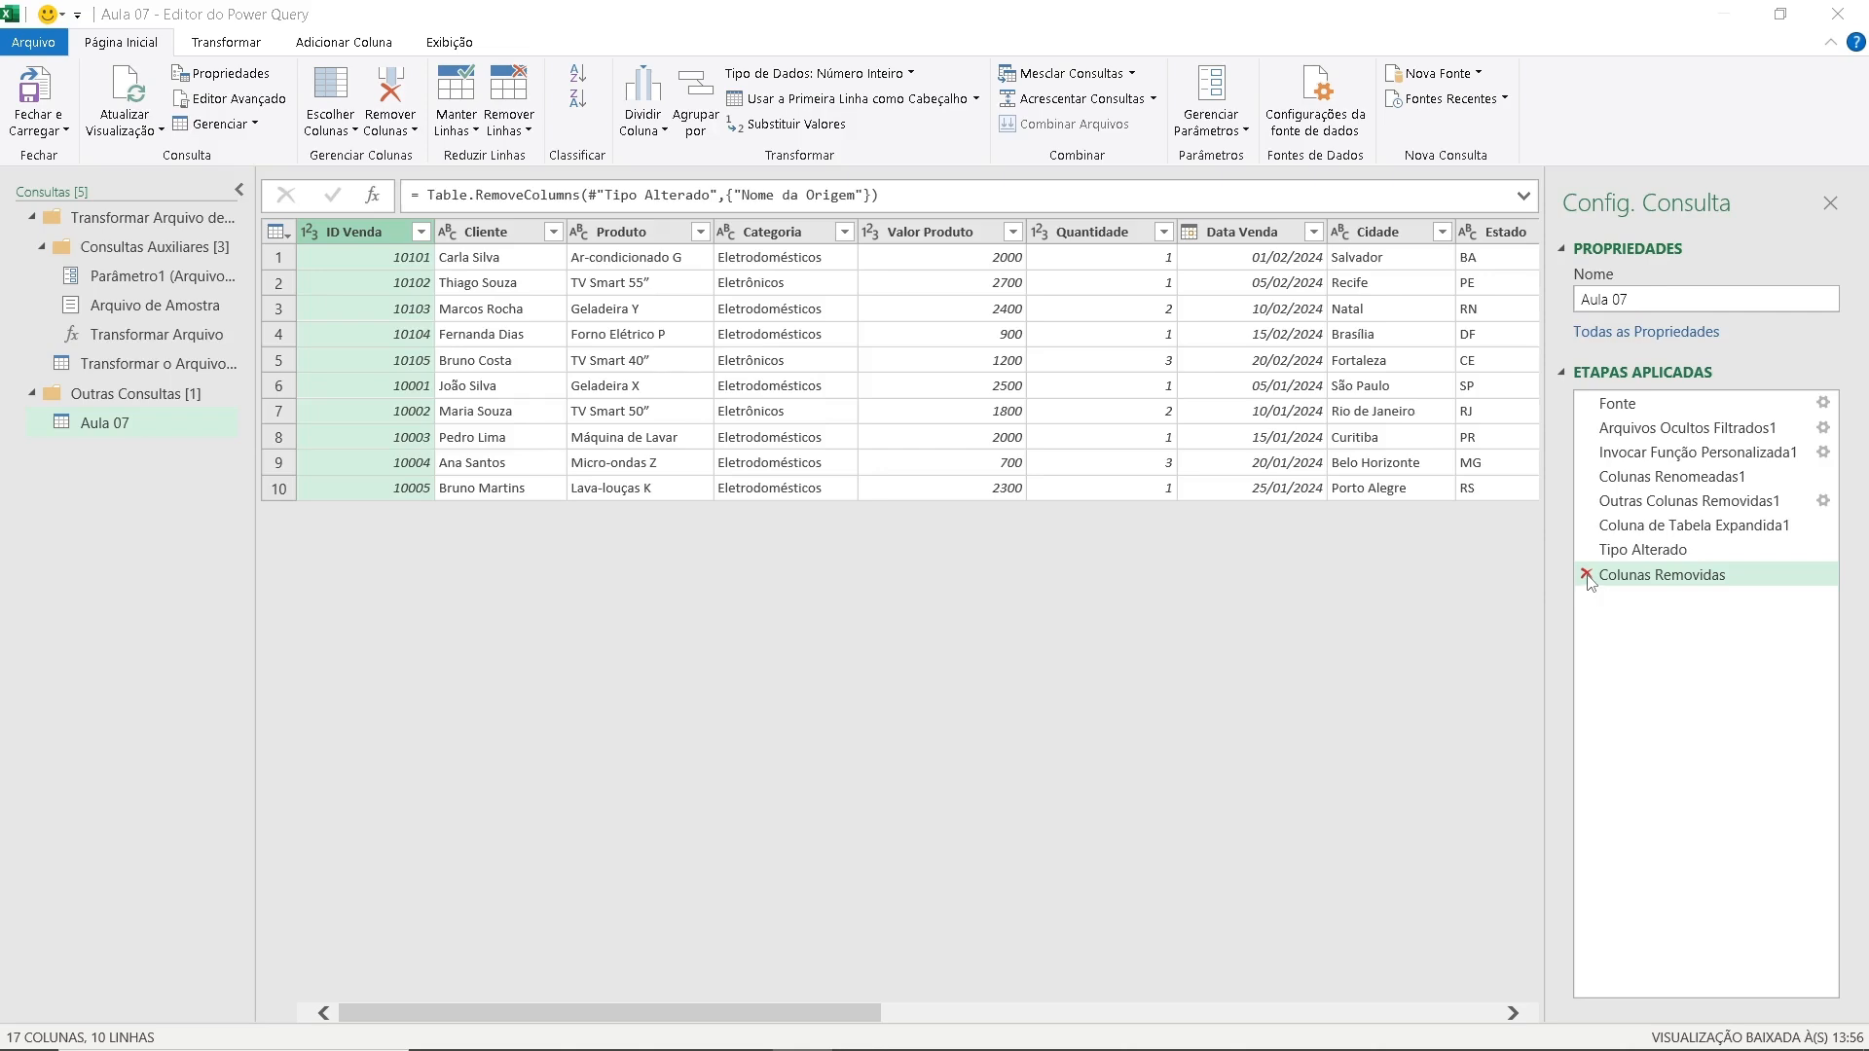
{"action": "left_click", "coordinate": [1586, 575]}
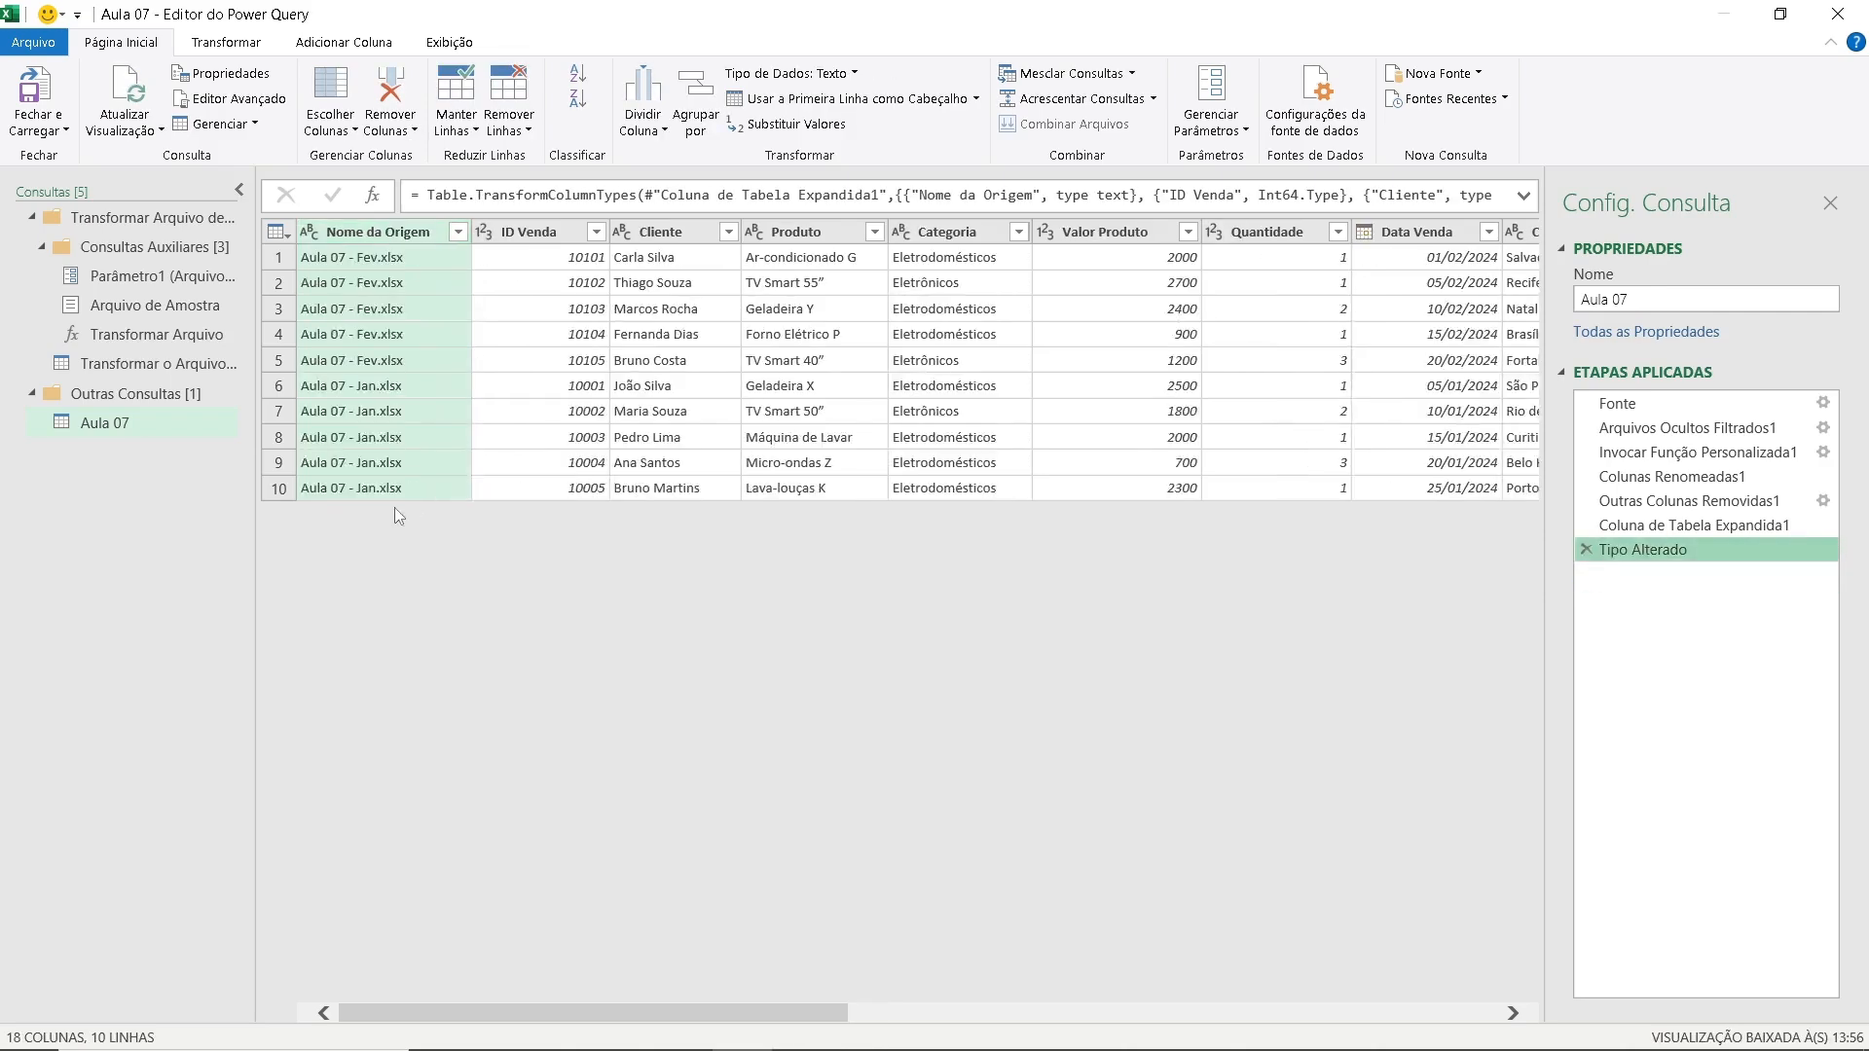
- Remove the Nome da Origem column from the Aula 07 query
{"action": "right_click", "coordinate": [379, 236]}
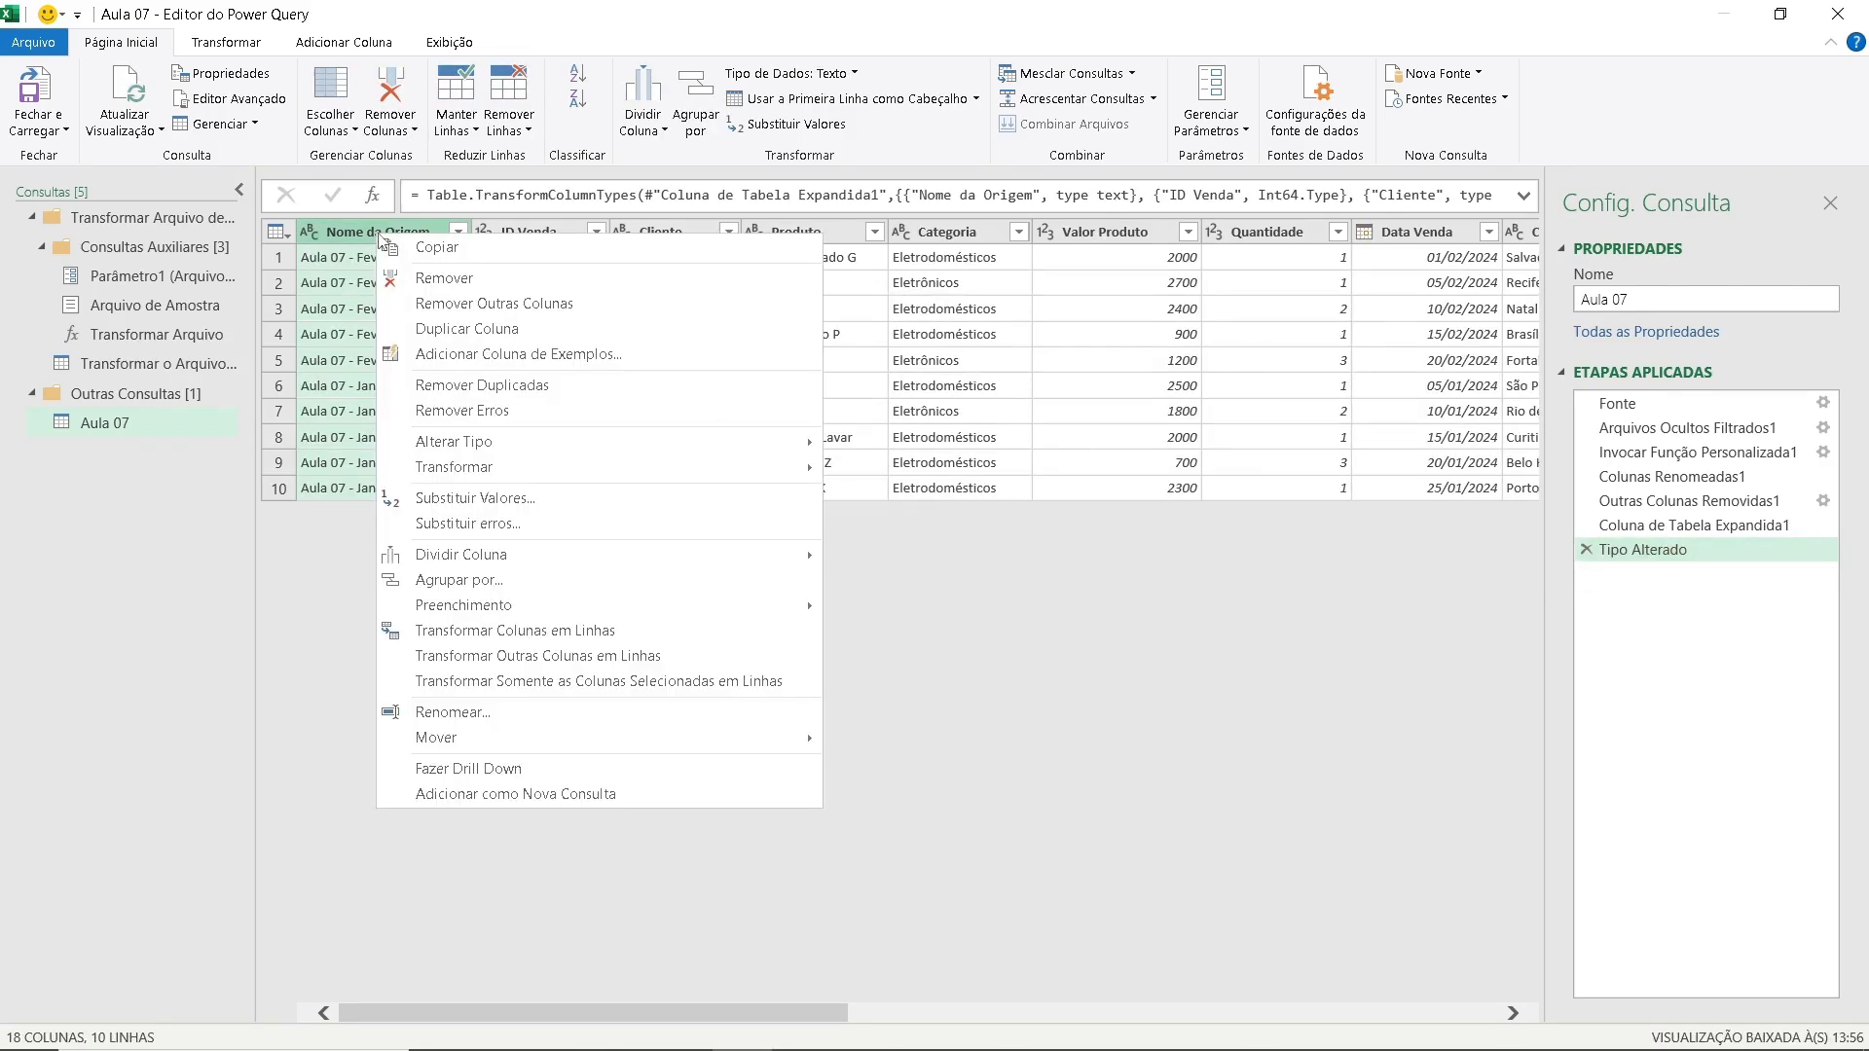
{"action": "left_click", "coordinate": [428, 279]}
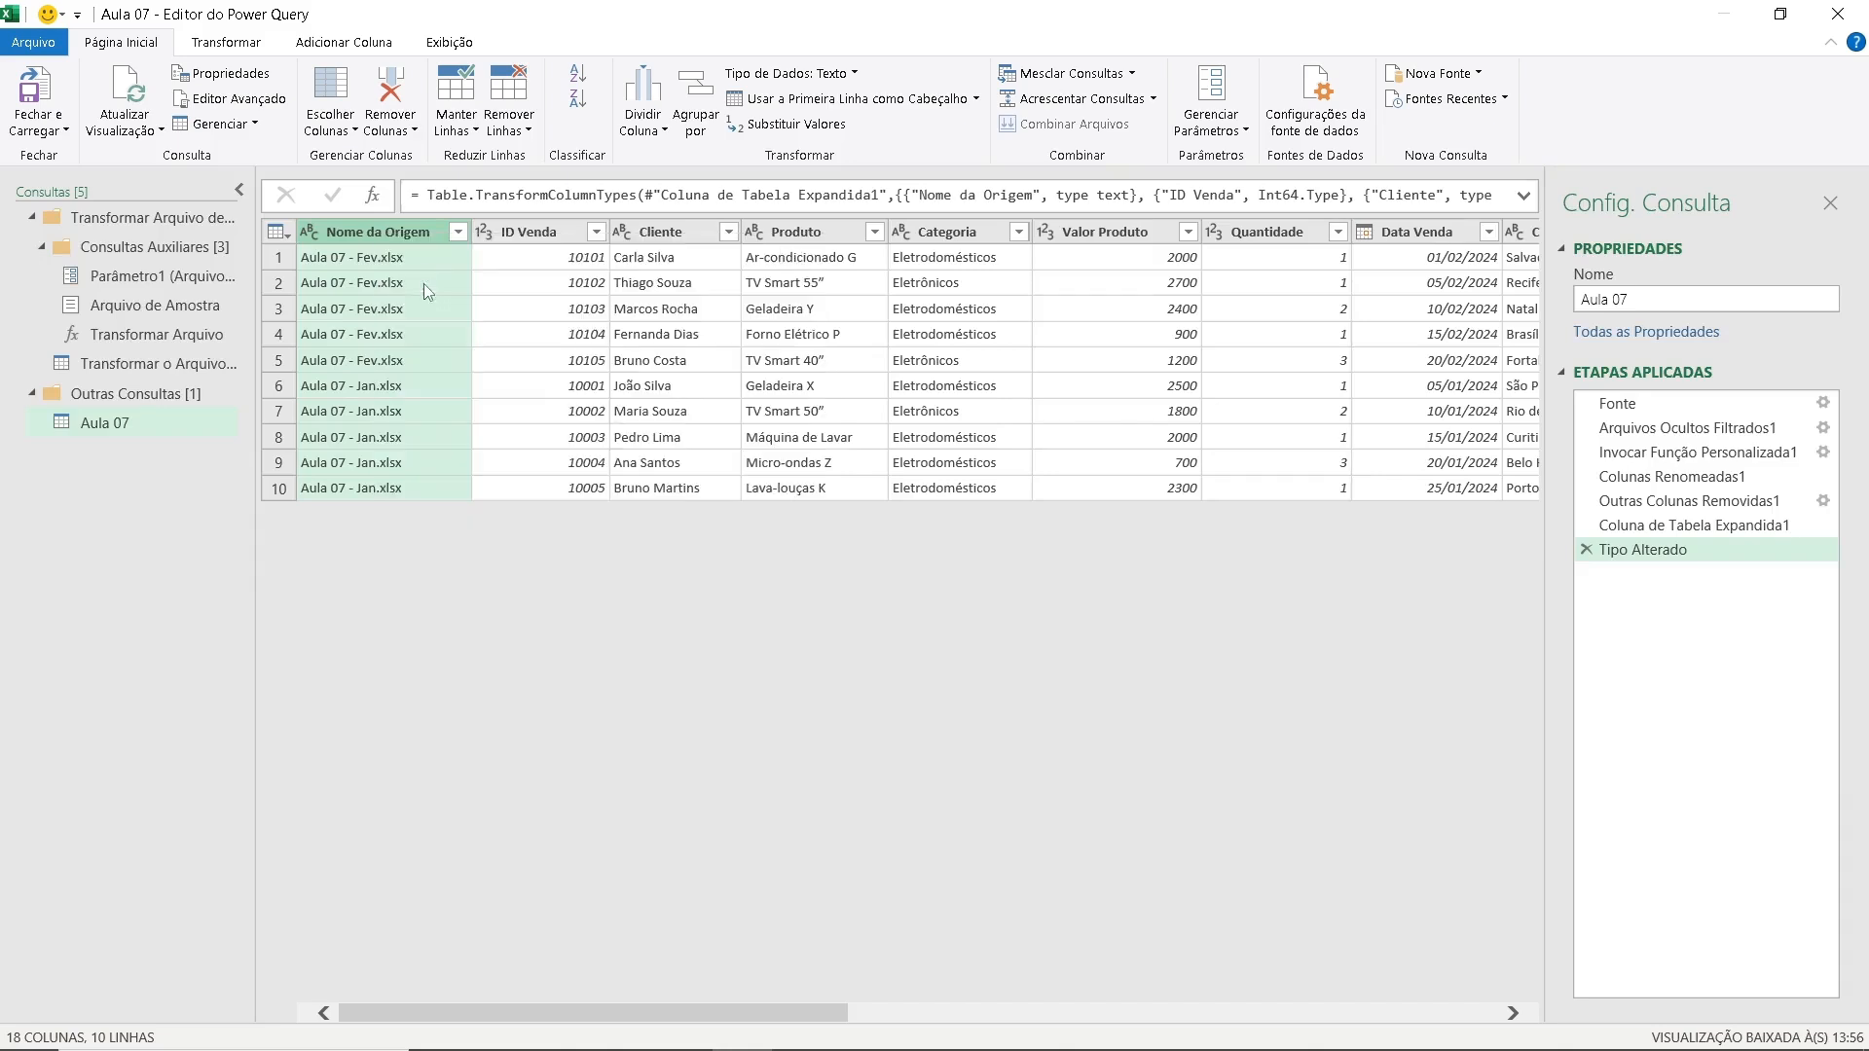
- Try removing every column except Cliente, and delete that operation from the query's applied steps
{"action": "left_click", "coordinate": [496, 234]}
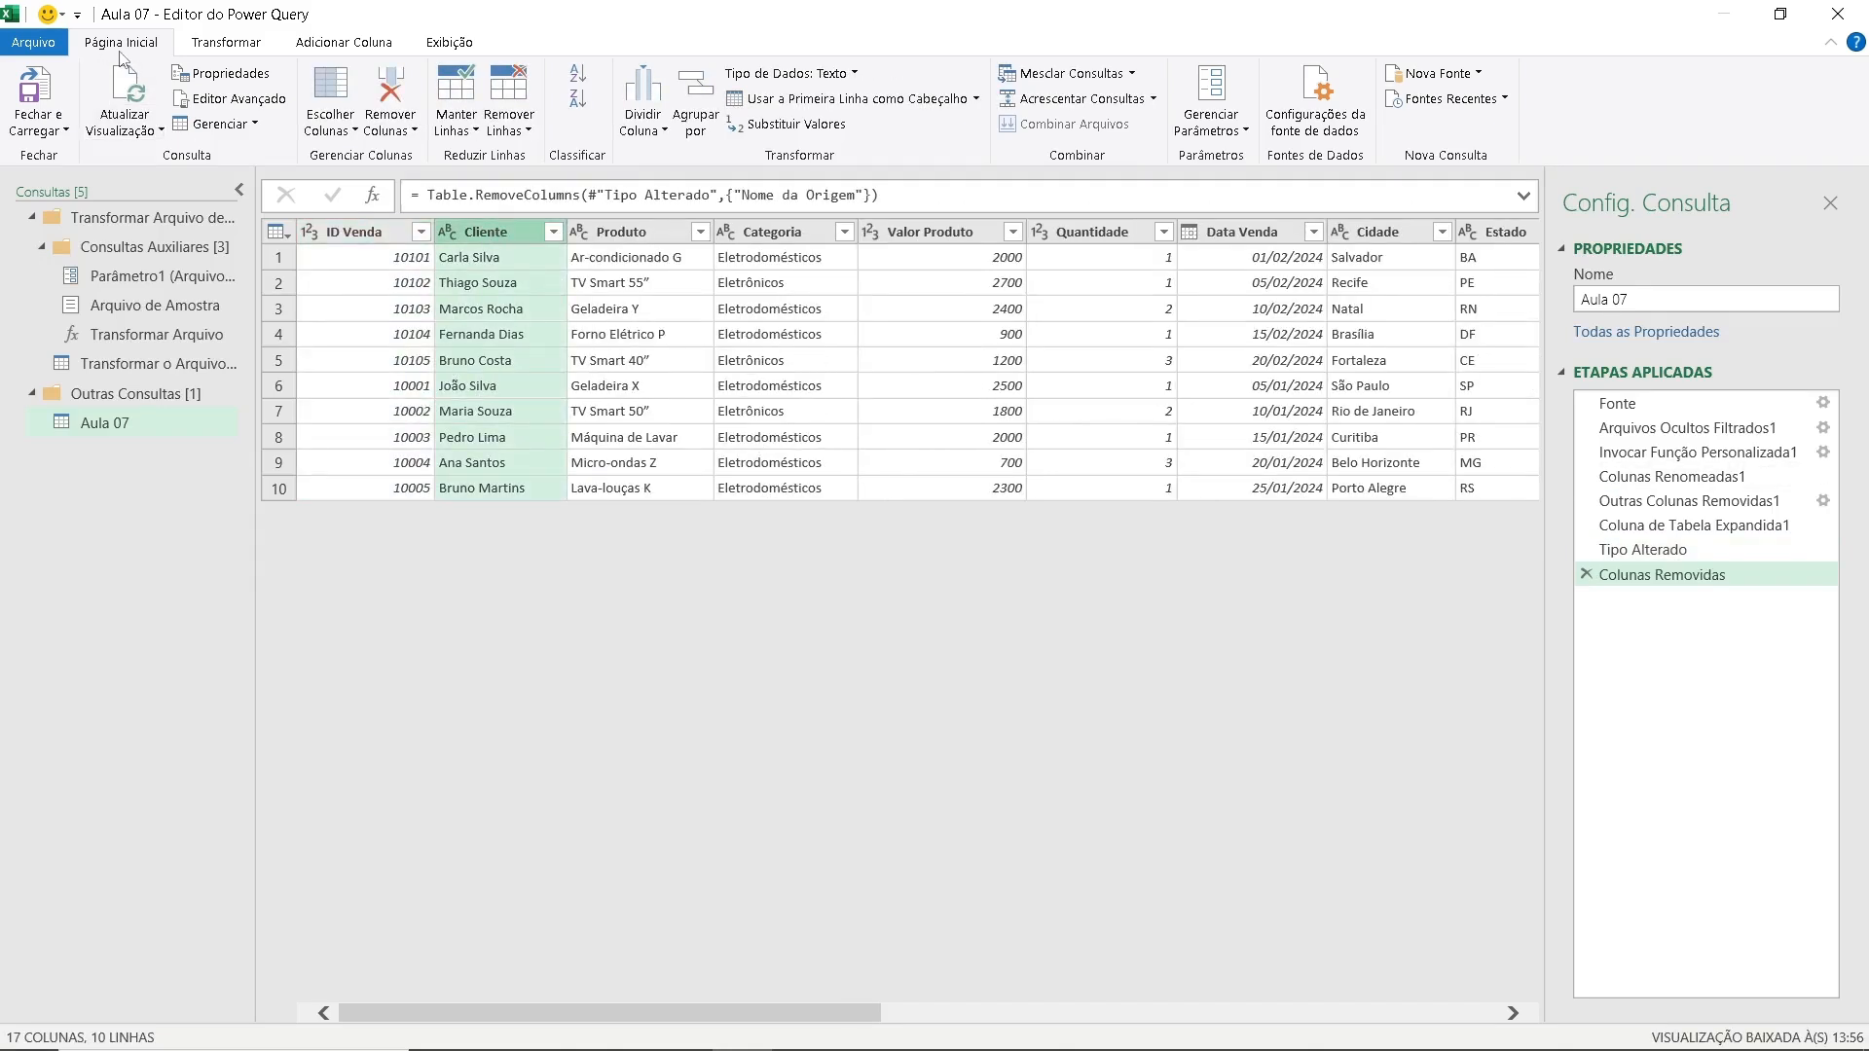
{"action": "left_click", "coordinate": [413, 133]}
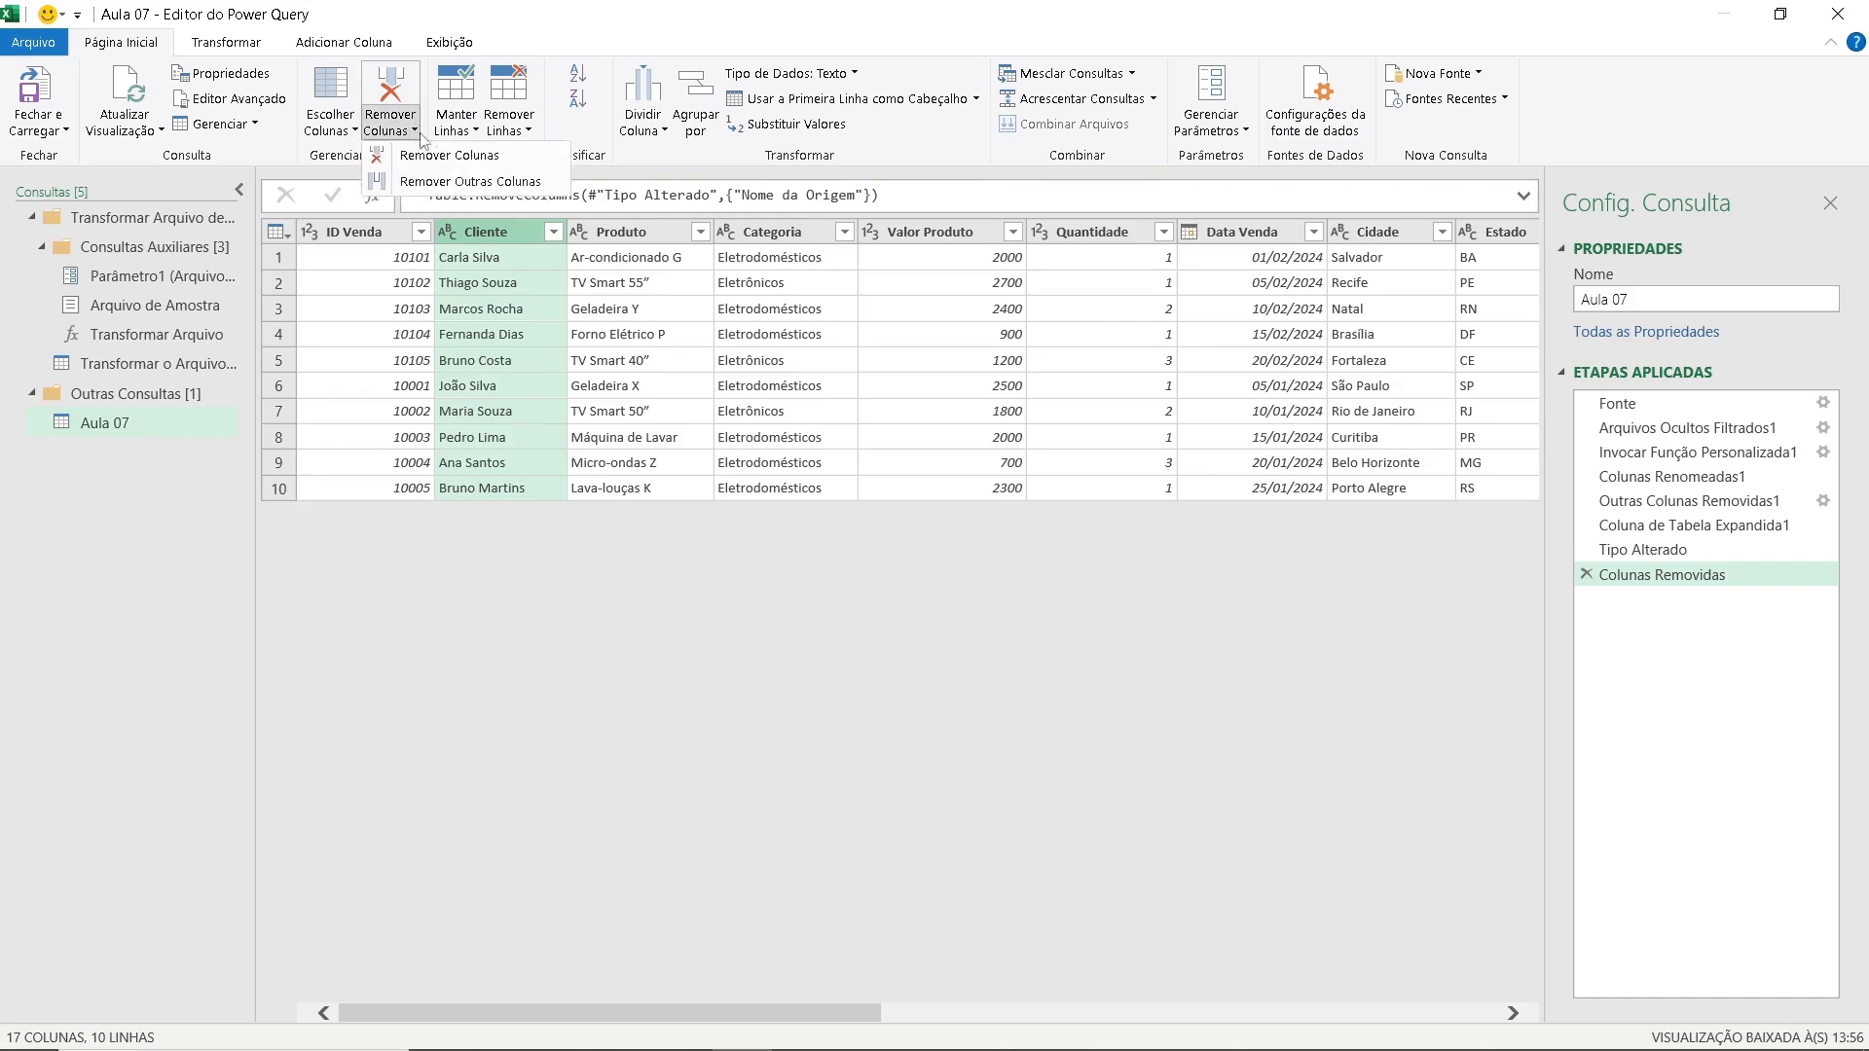
{"action": "left_click", "coordinate": [451, 183]}
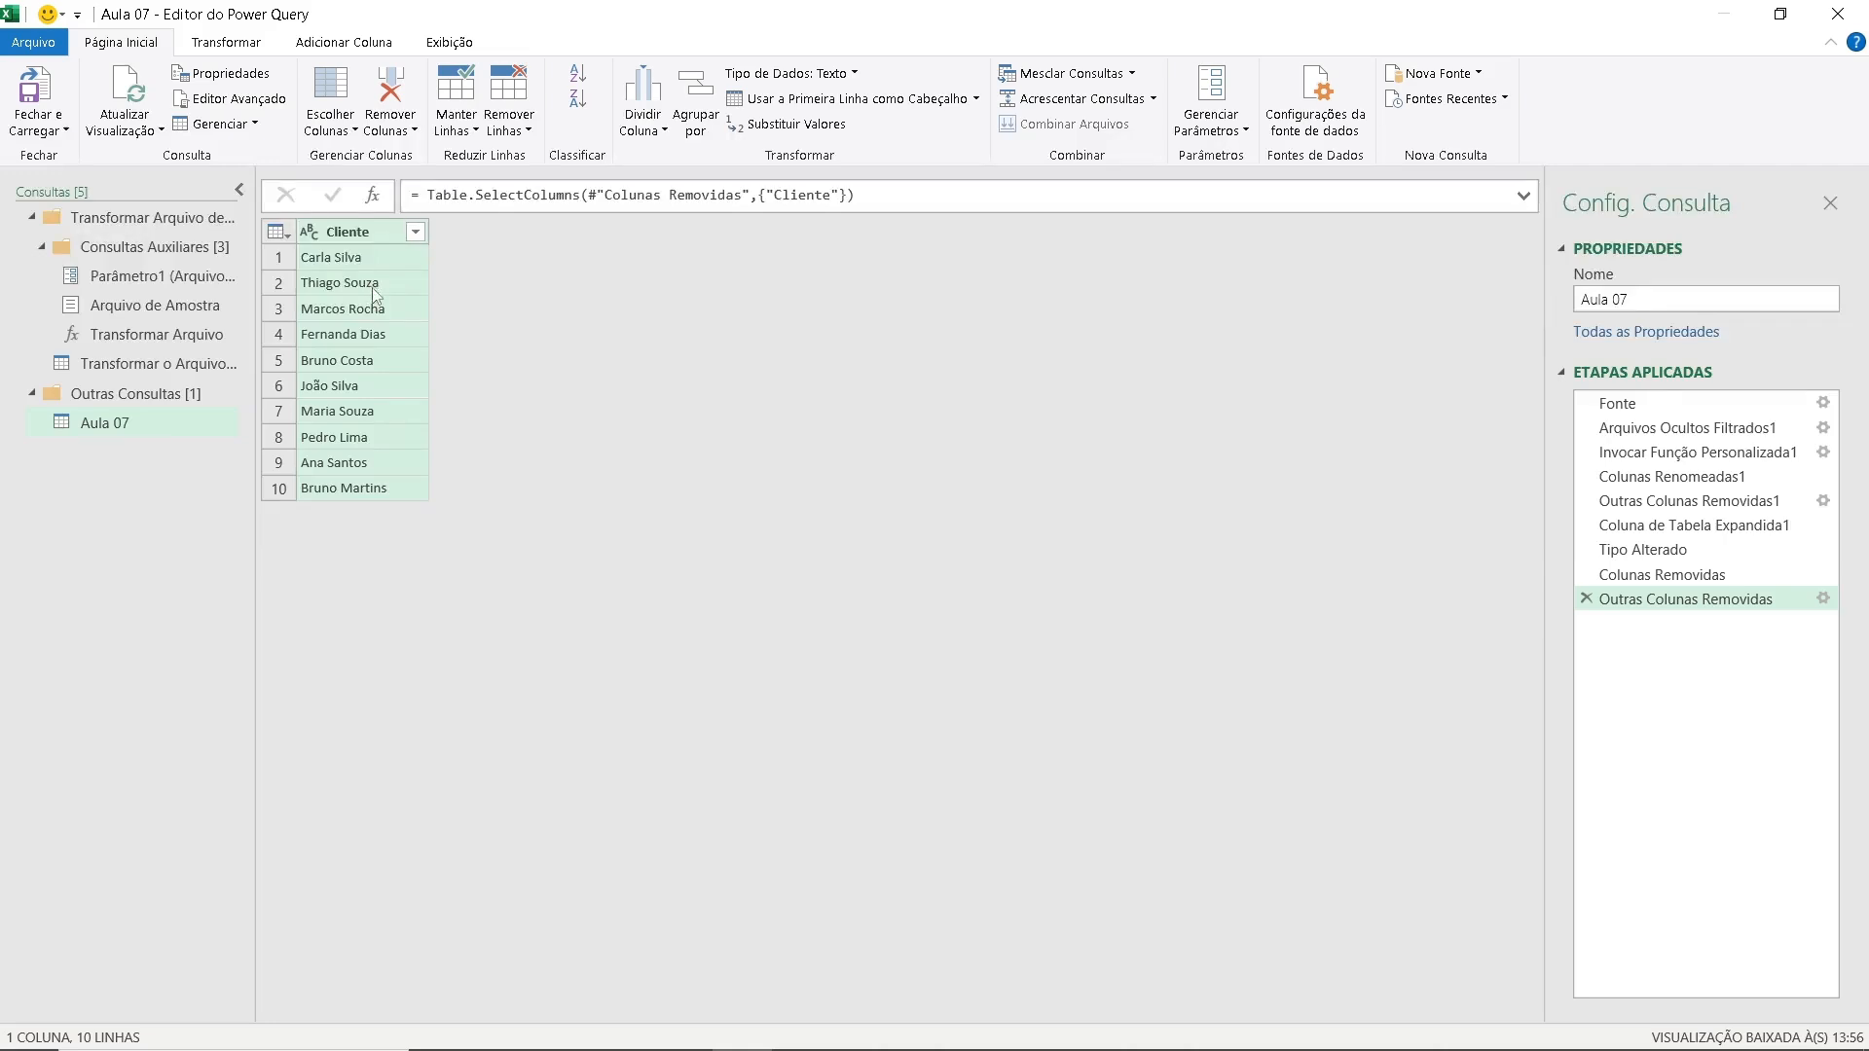
{"action": "left_click", "coordinate": [1586, 598]}
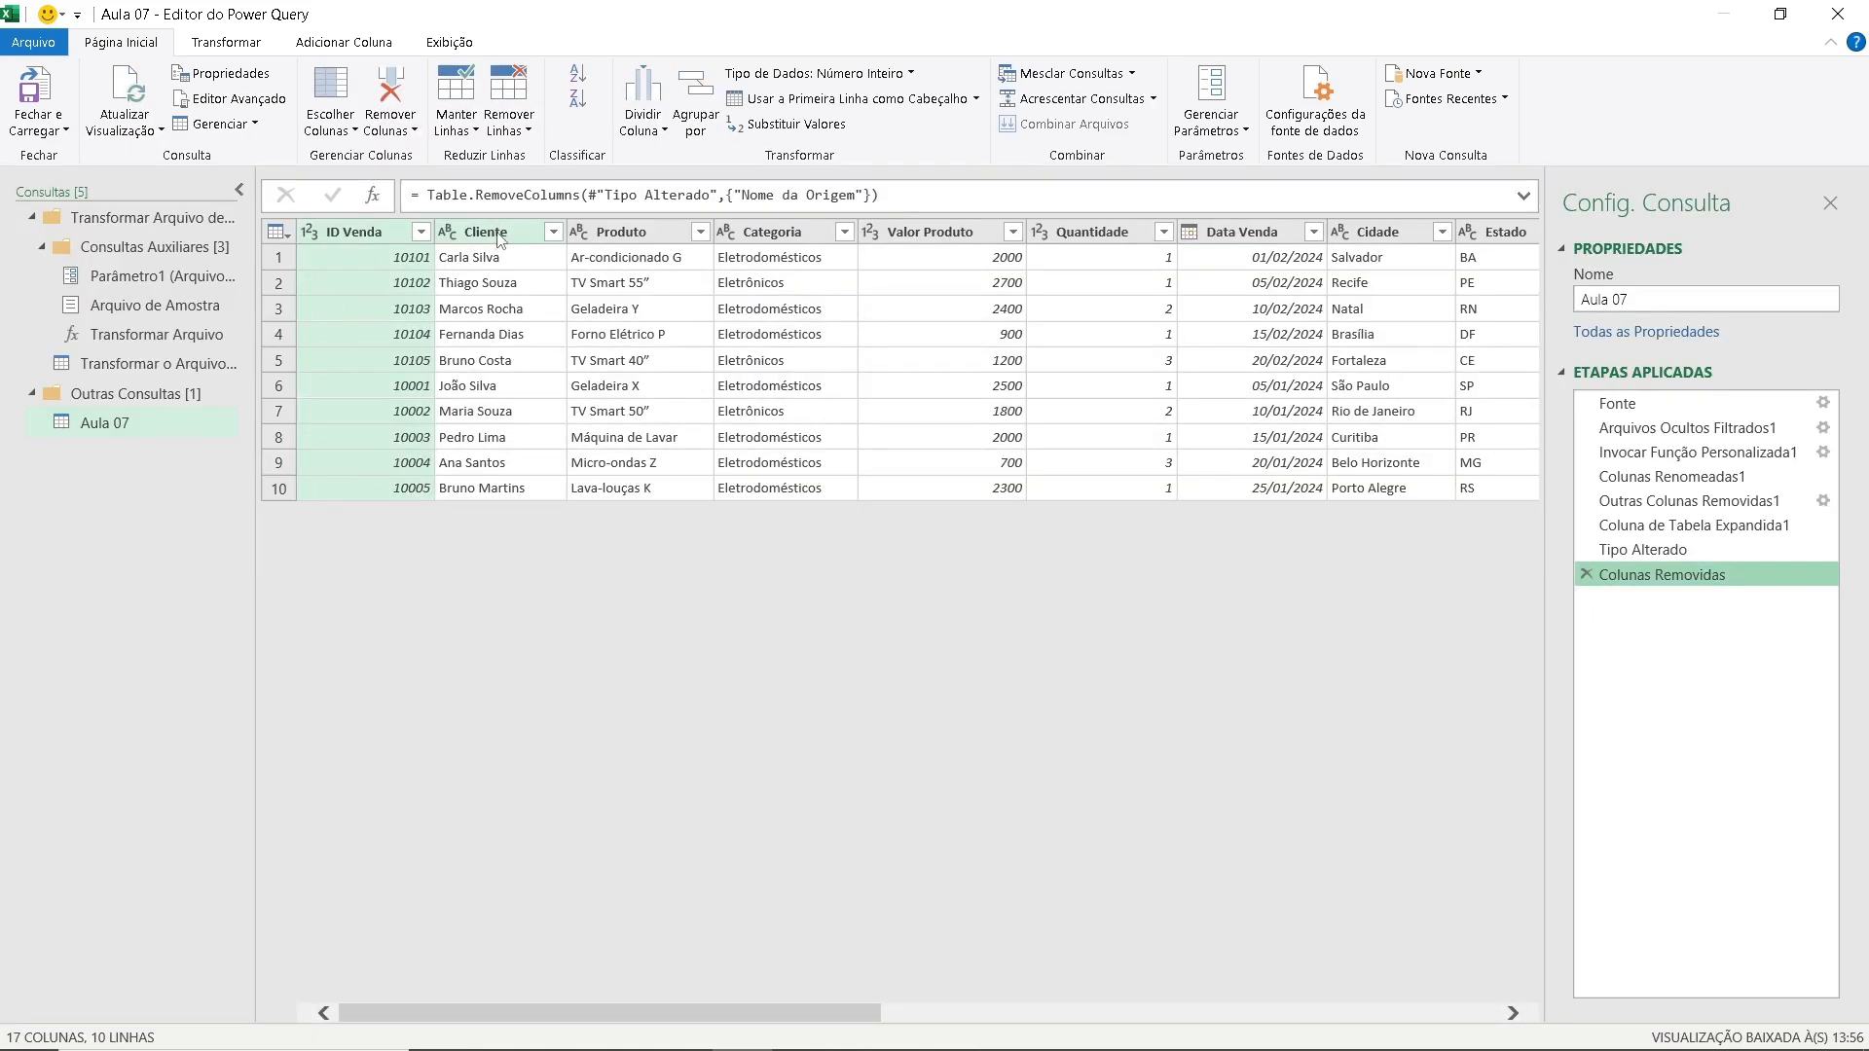
- Remove the Cliente and Transportadora columns from the Aula 07 query
{"action": "left_click", "coordinate": [499, 233]}
{"action": "left_click", "coordinate": [399, 132]}
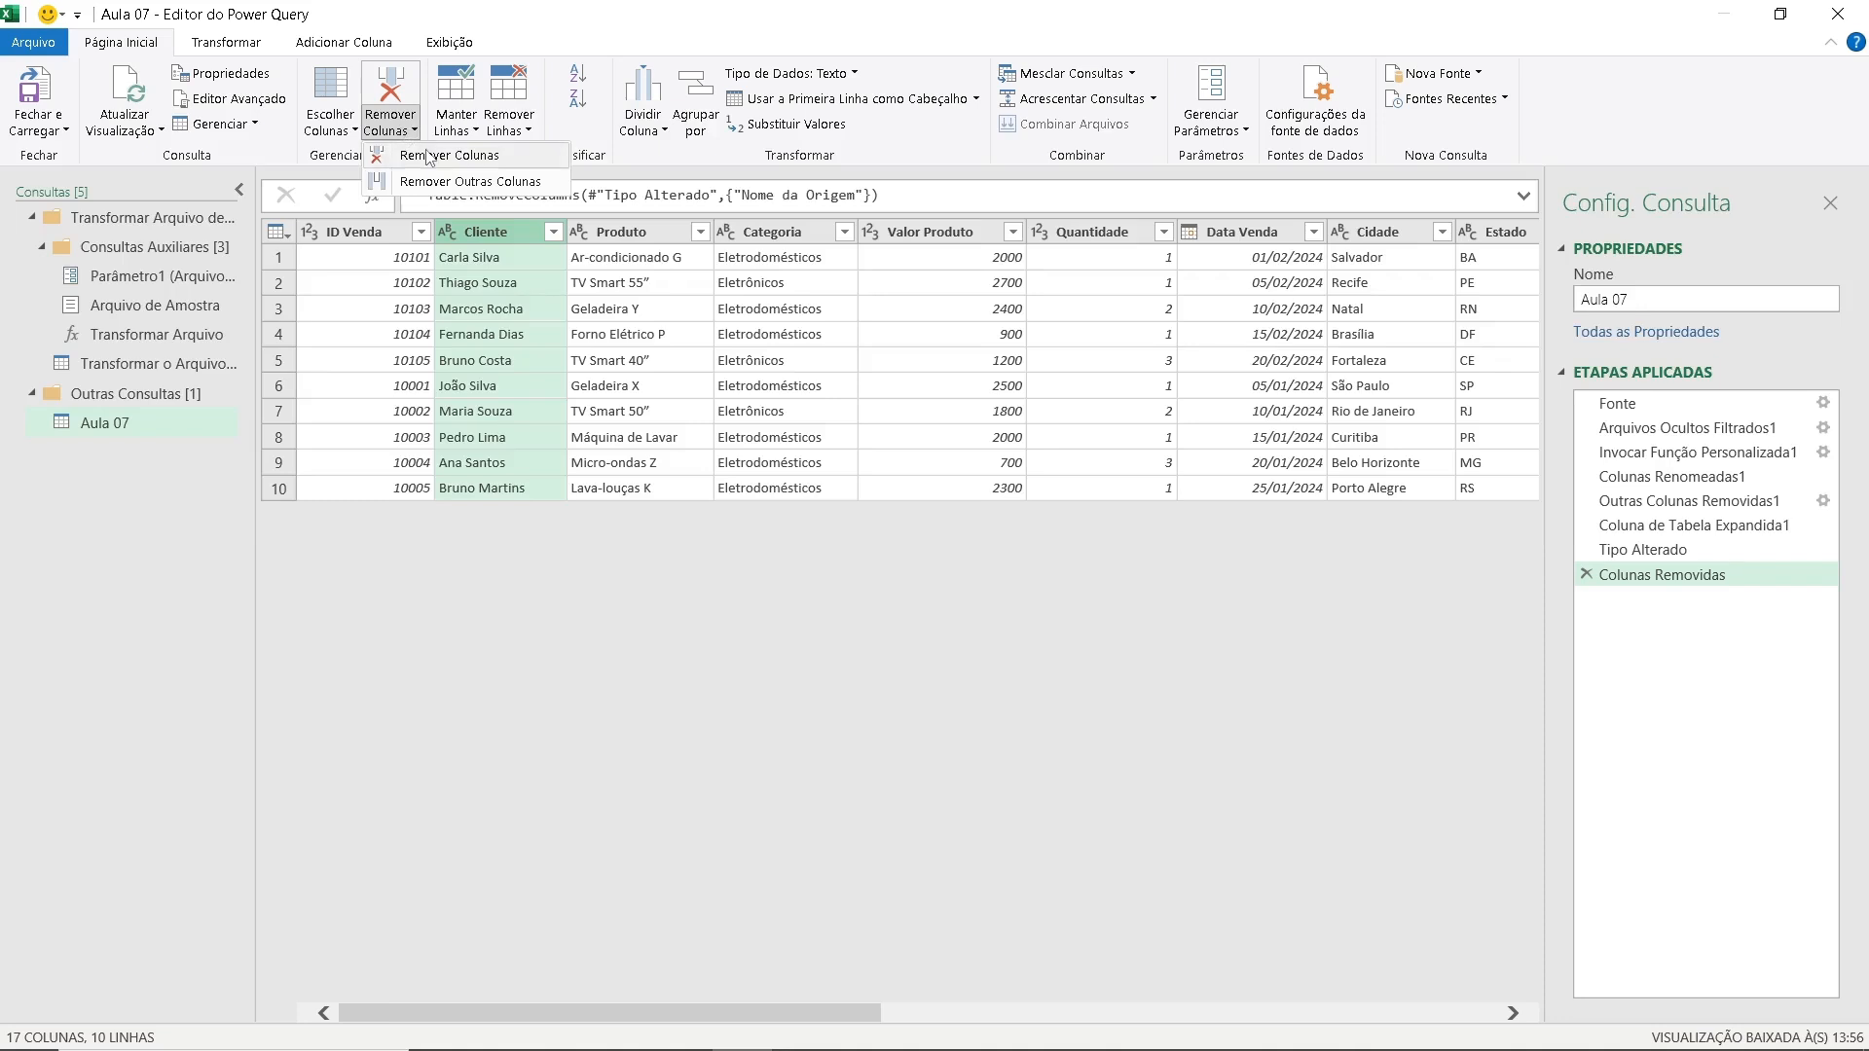
{"action": "left_click", "coordinate": [428, 156]}
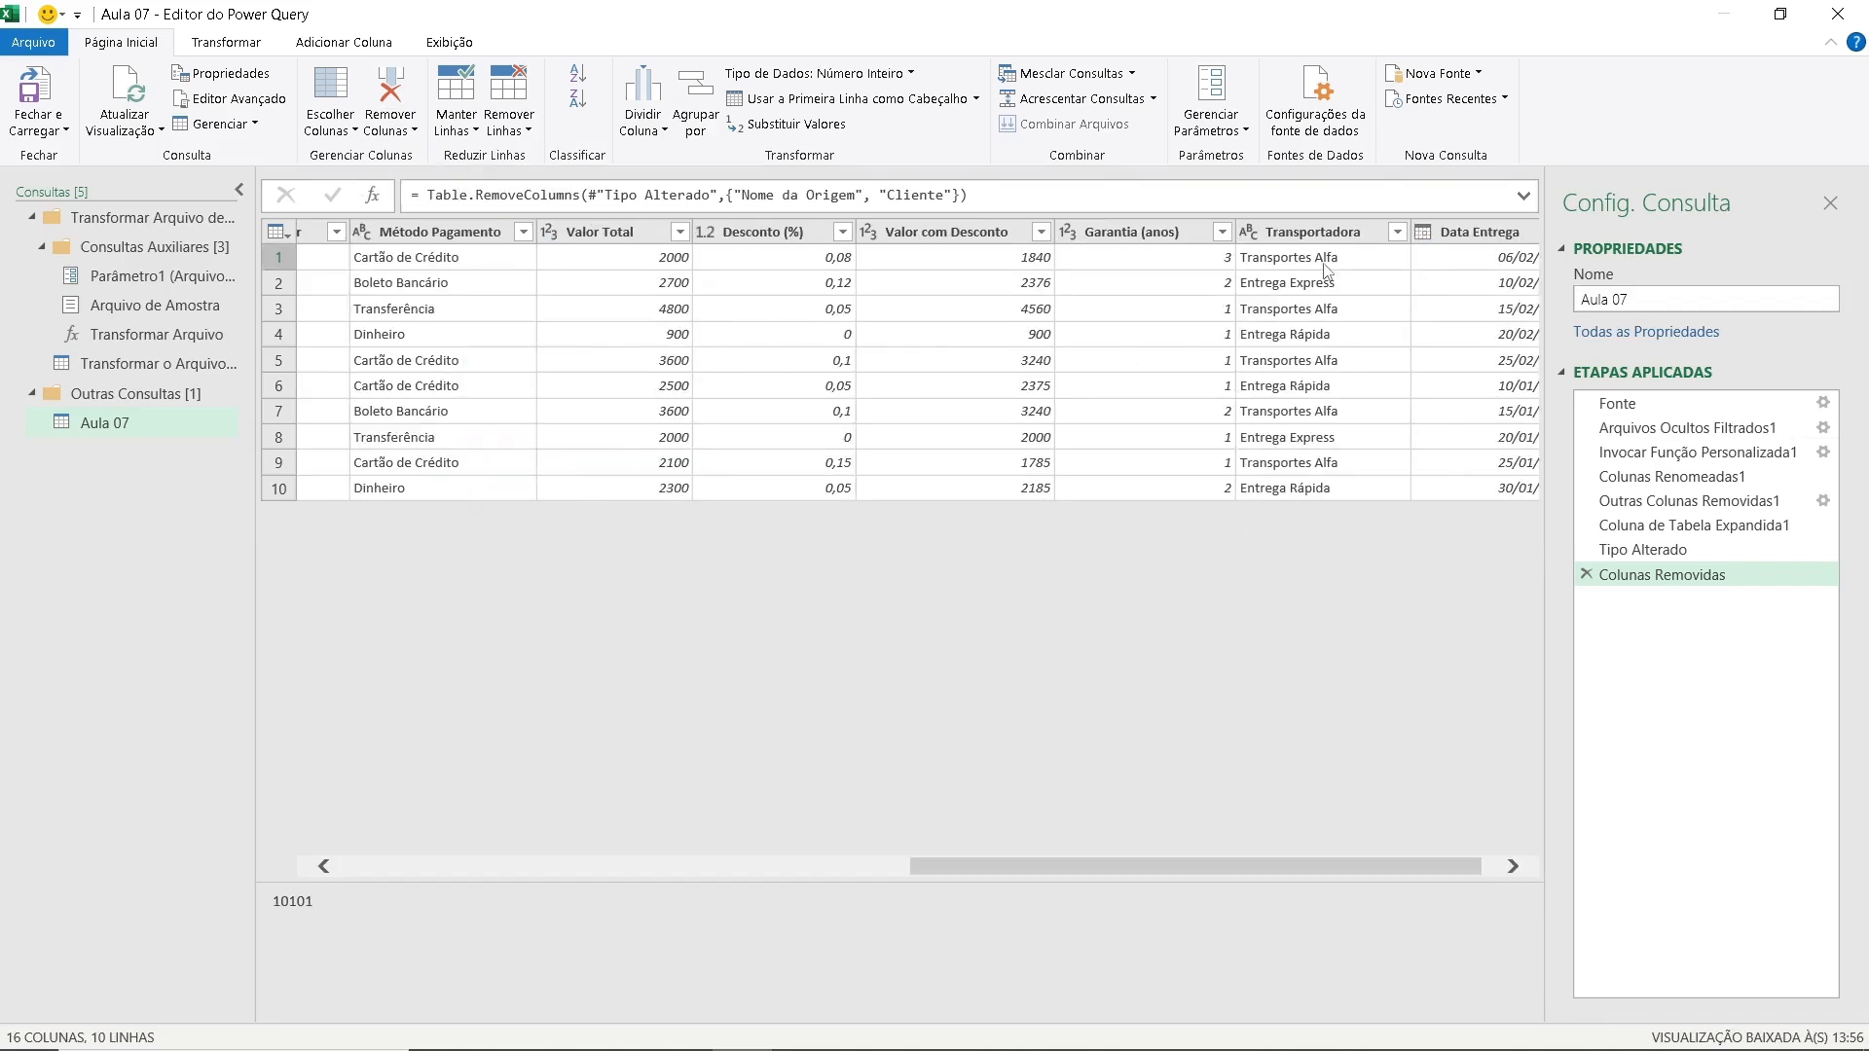
{"action": "left_click", "coordinate": [1326, 233]}
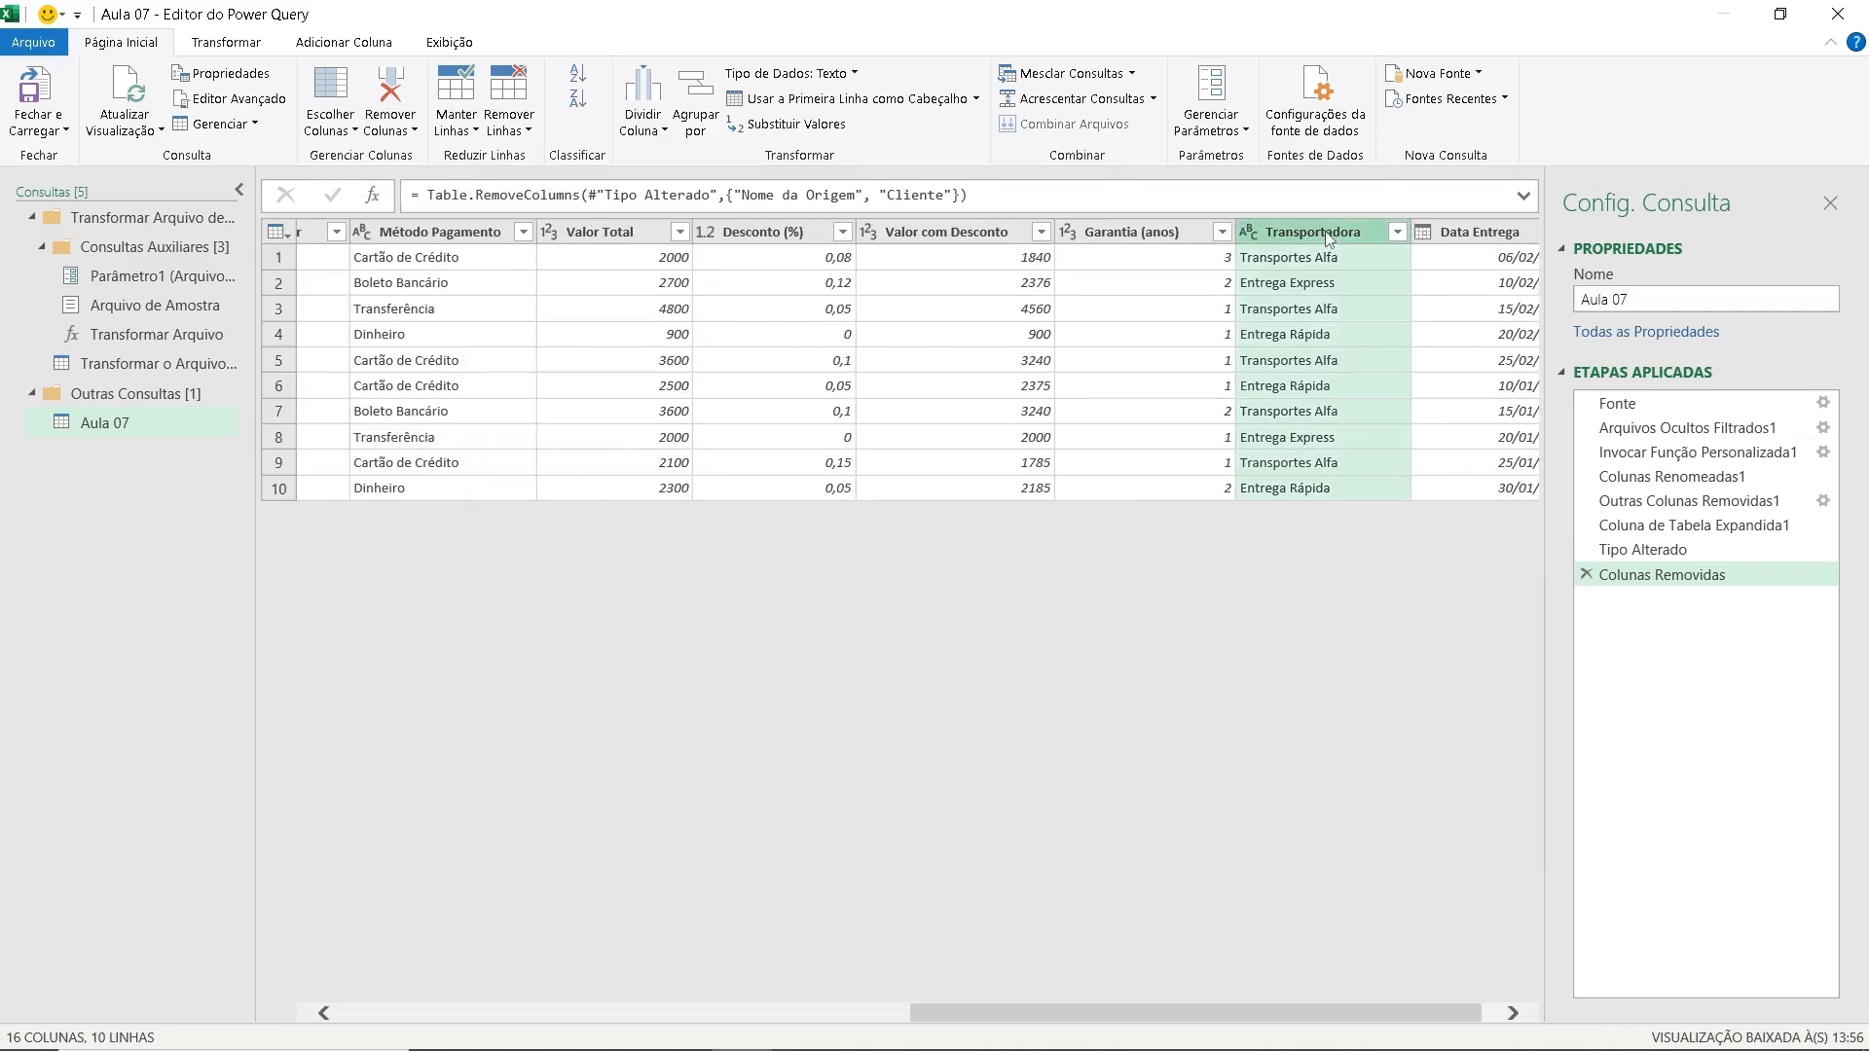
{"action": "left_click", "coordinate": [399, 129]}
{"action": "left_click", "coordinate": [449, 158]}
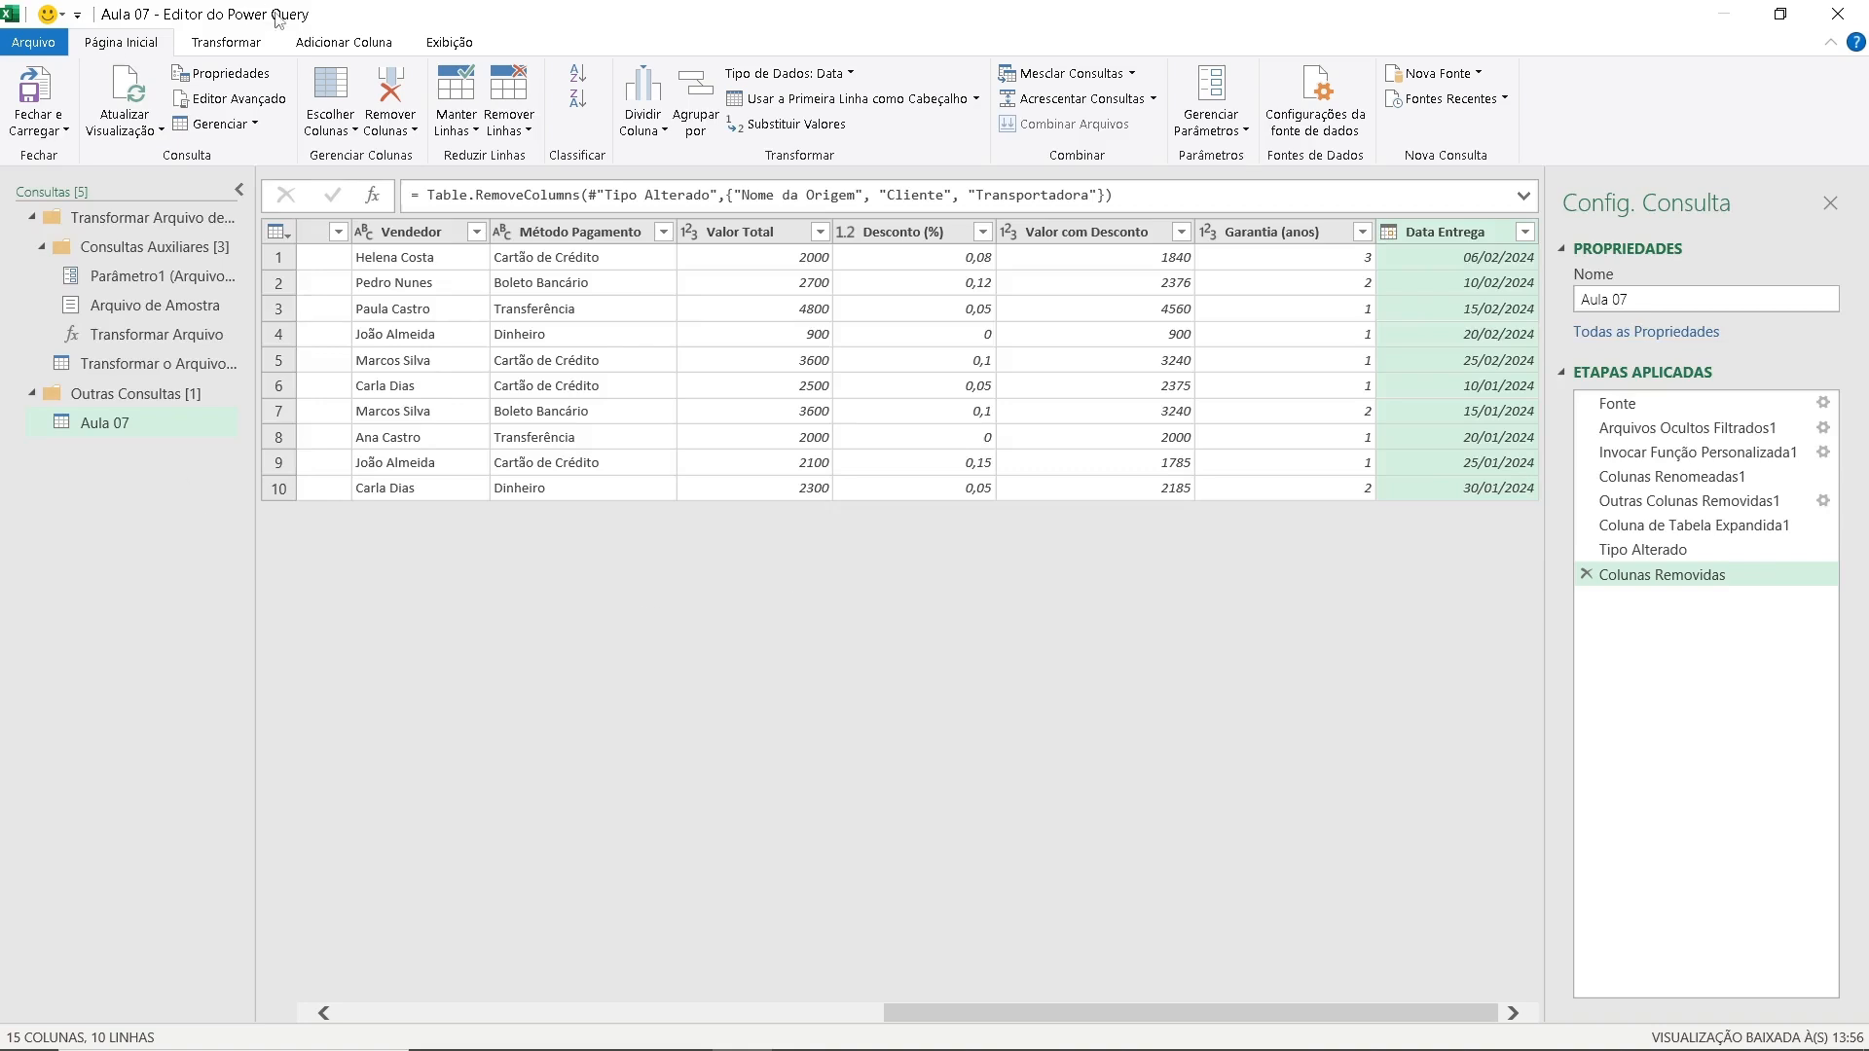
- Start a conditional column named "Tipo de Pagamento" whose first condition tests the Método Pagamento column
{"action": "left_click", "coordinate": [321, 49]}
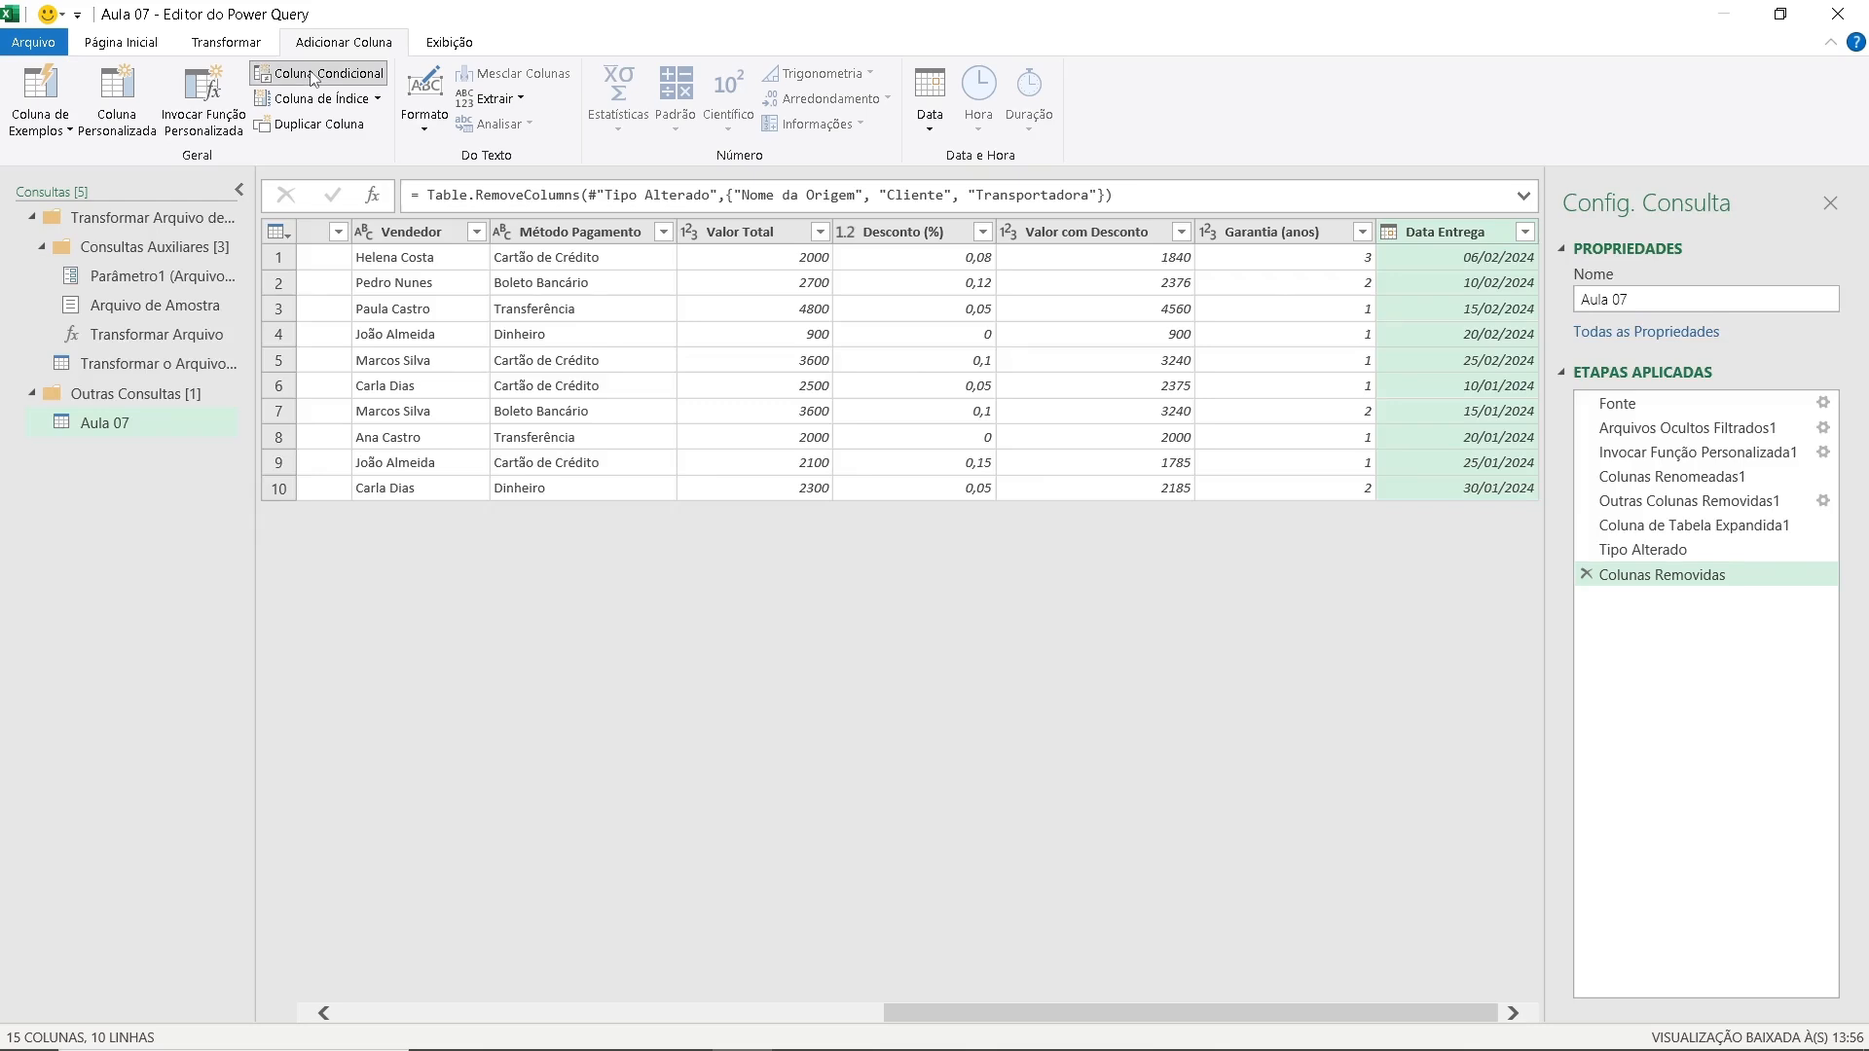
{"action": "left_click", "coordinate": [321, 73]}
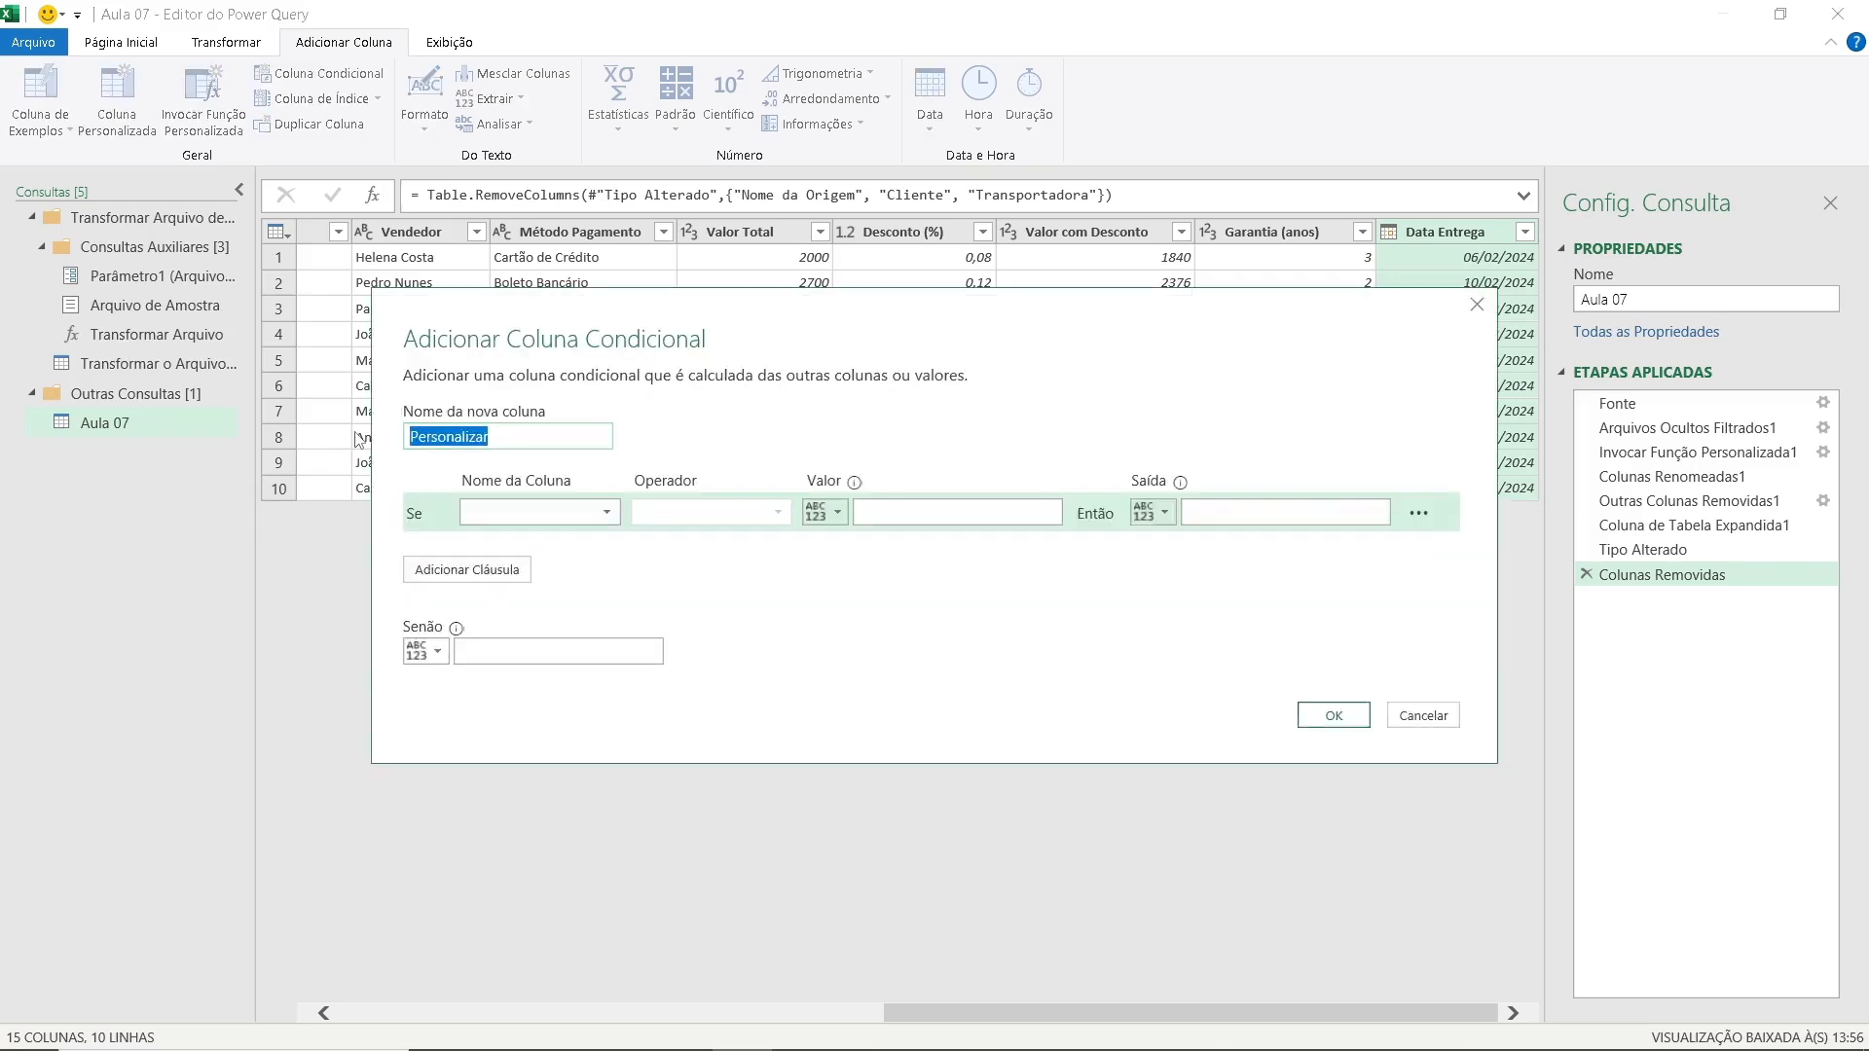
{"action": "type", "text": "Tipo de Pagamento"}
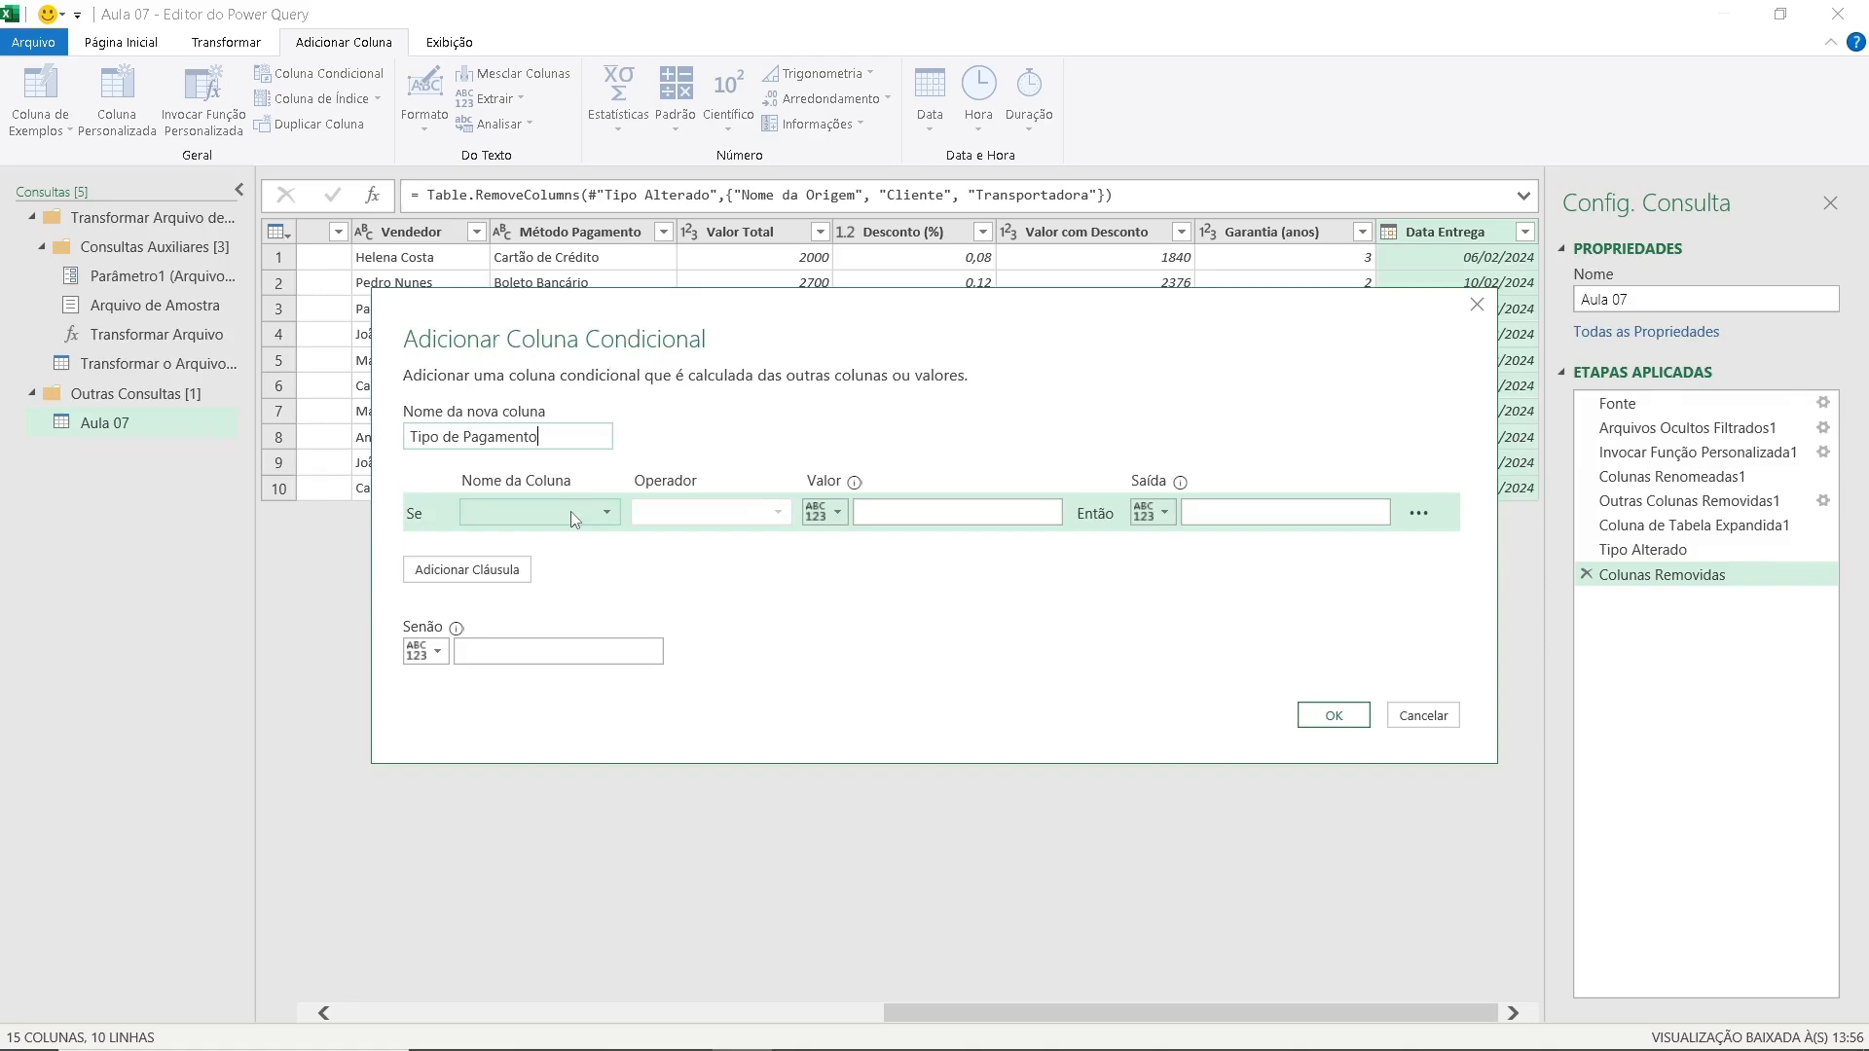
{"action": "left_click", "coordinate": [571, 511]}
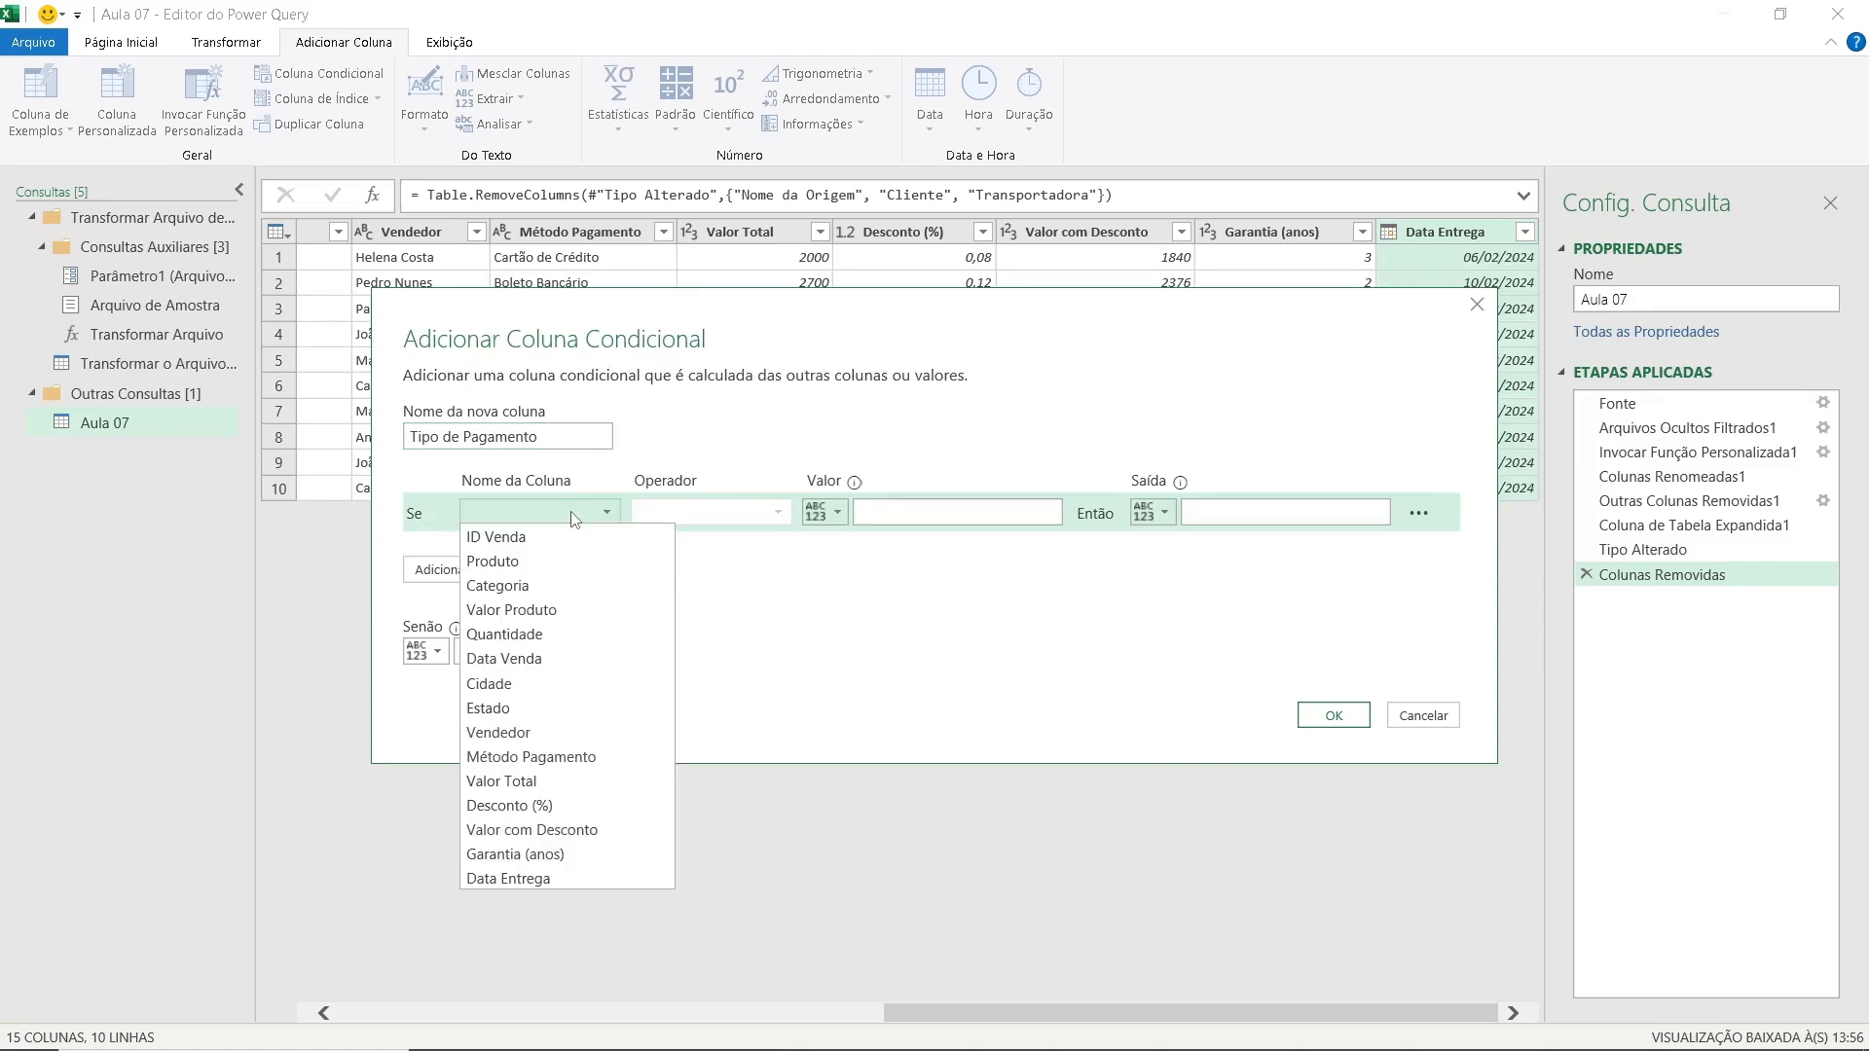
{"action": "left_click", "coordinate": [577, 758]}
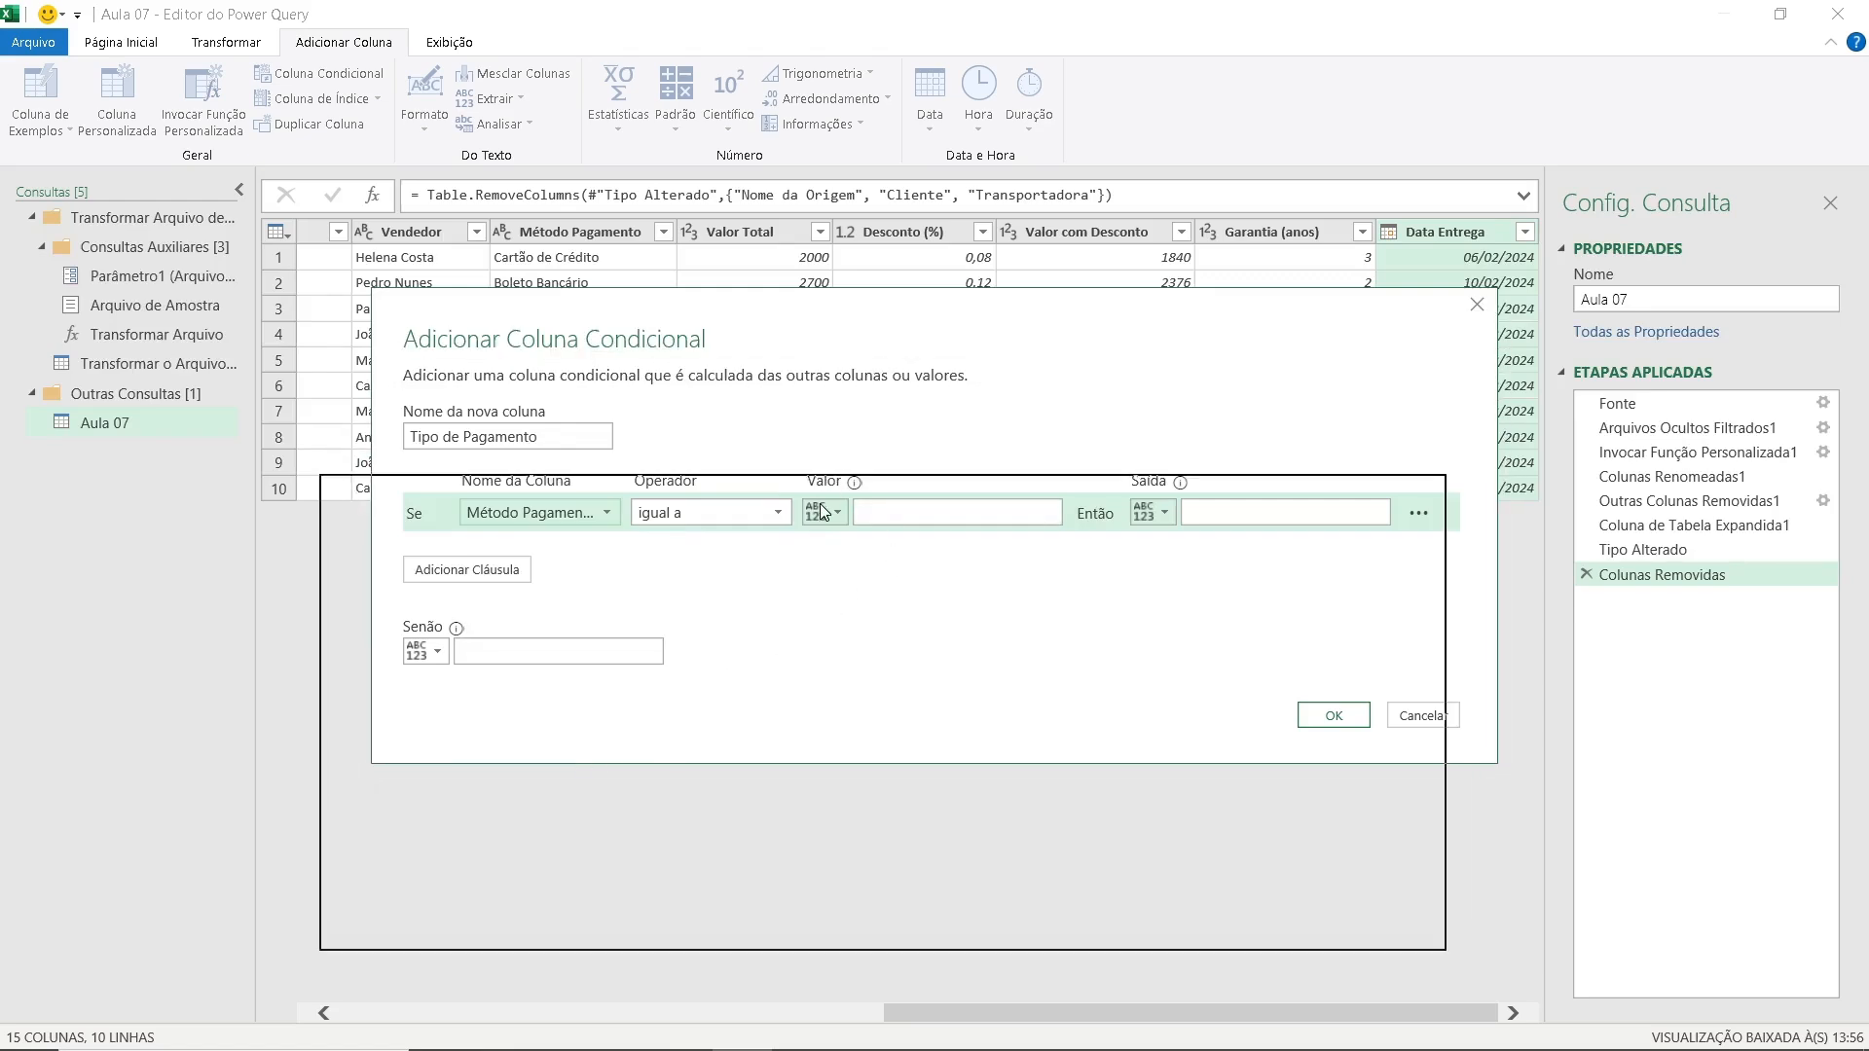
- Complete the first condition with the operator "igual a", the value "Dinheiro" and the output "à vista"
{"action": "left_click_drag", "start_coordinate": [823, 513], "coordinate": [823, 514]}
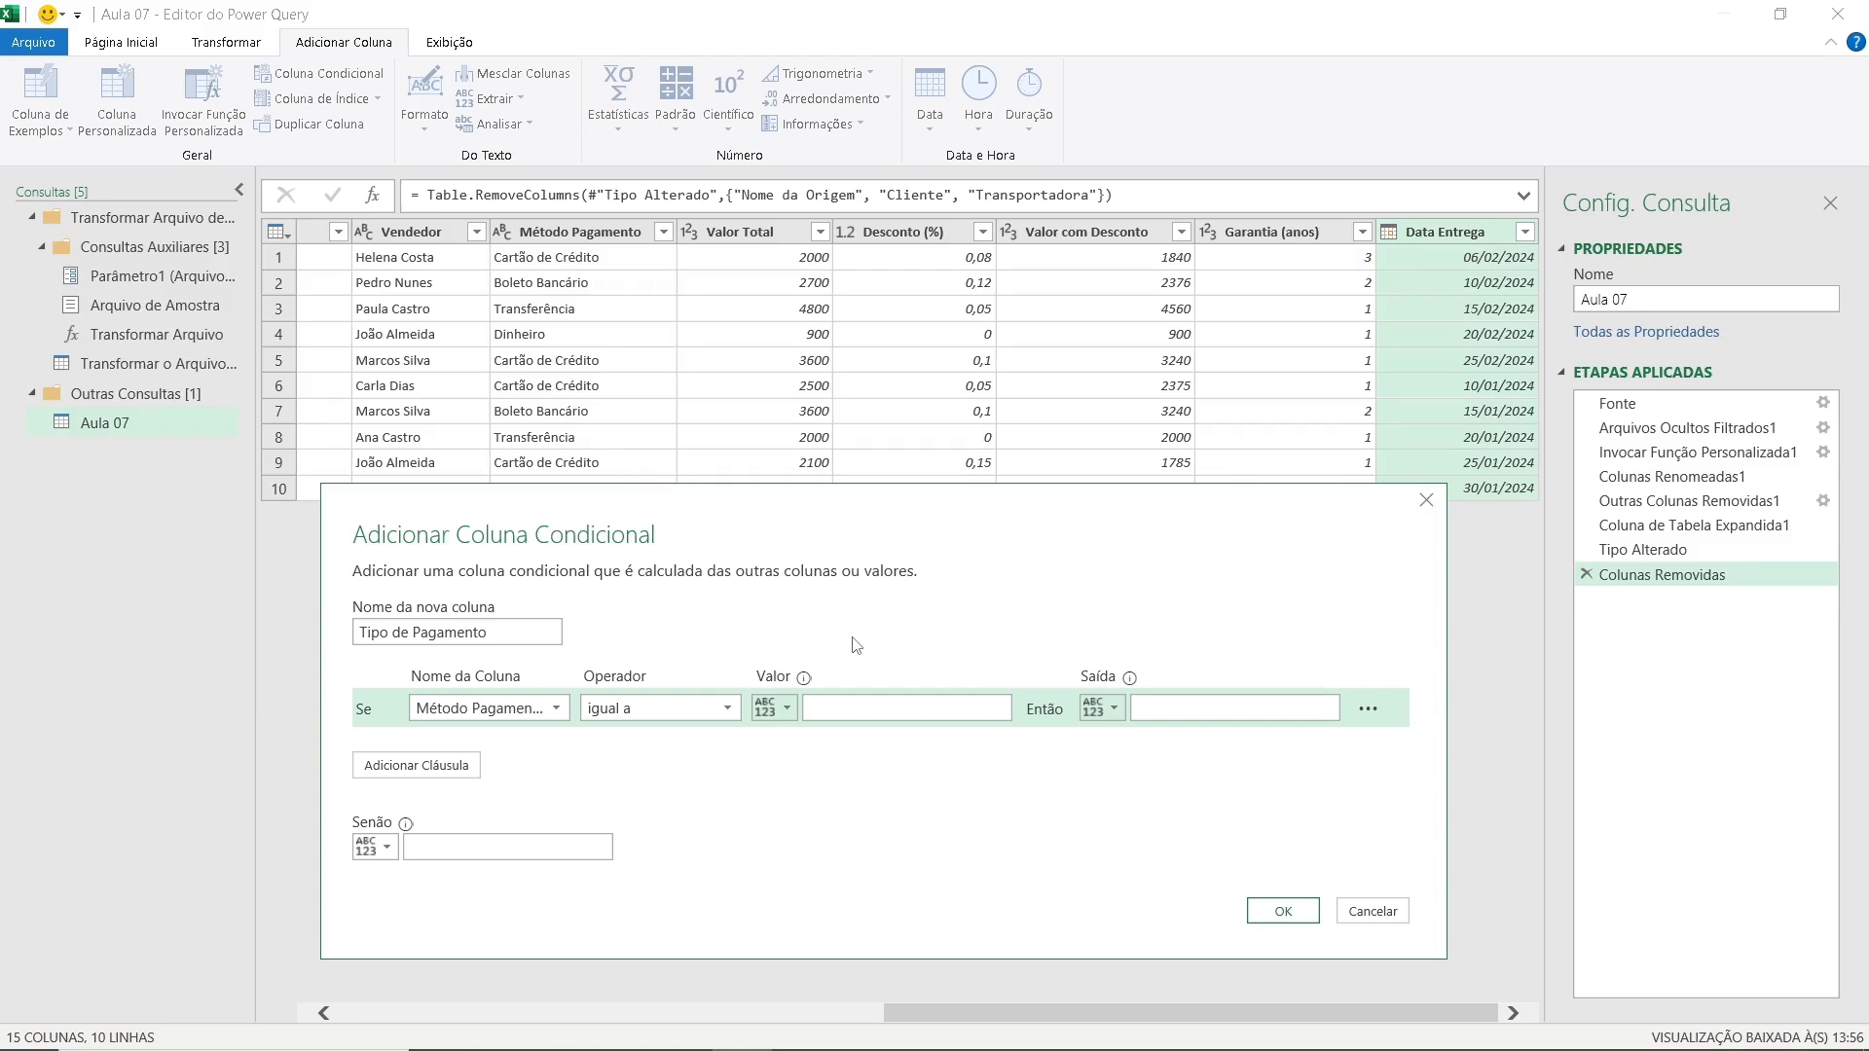
{"action": "left_click", "coordinate": [874, 707]}
{"action": "left_click", "coordinate": [711, 709]}
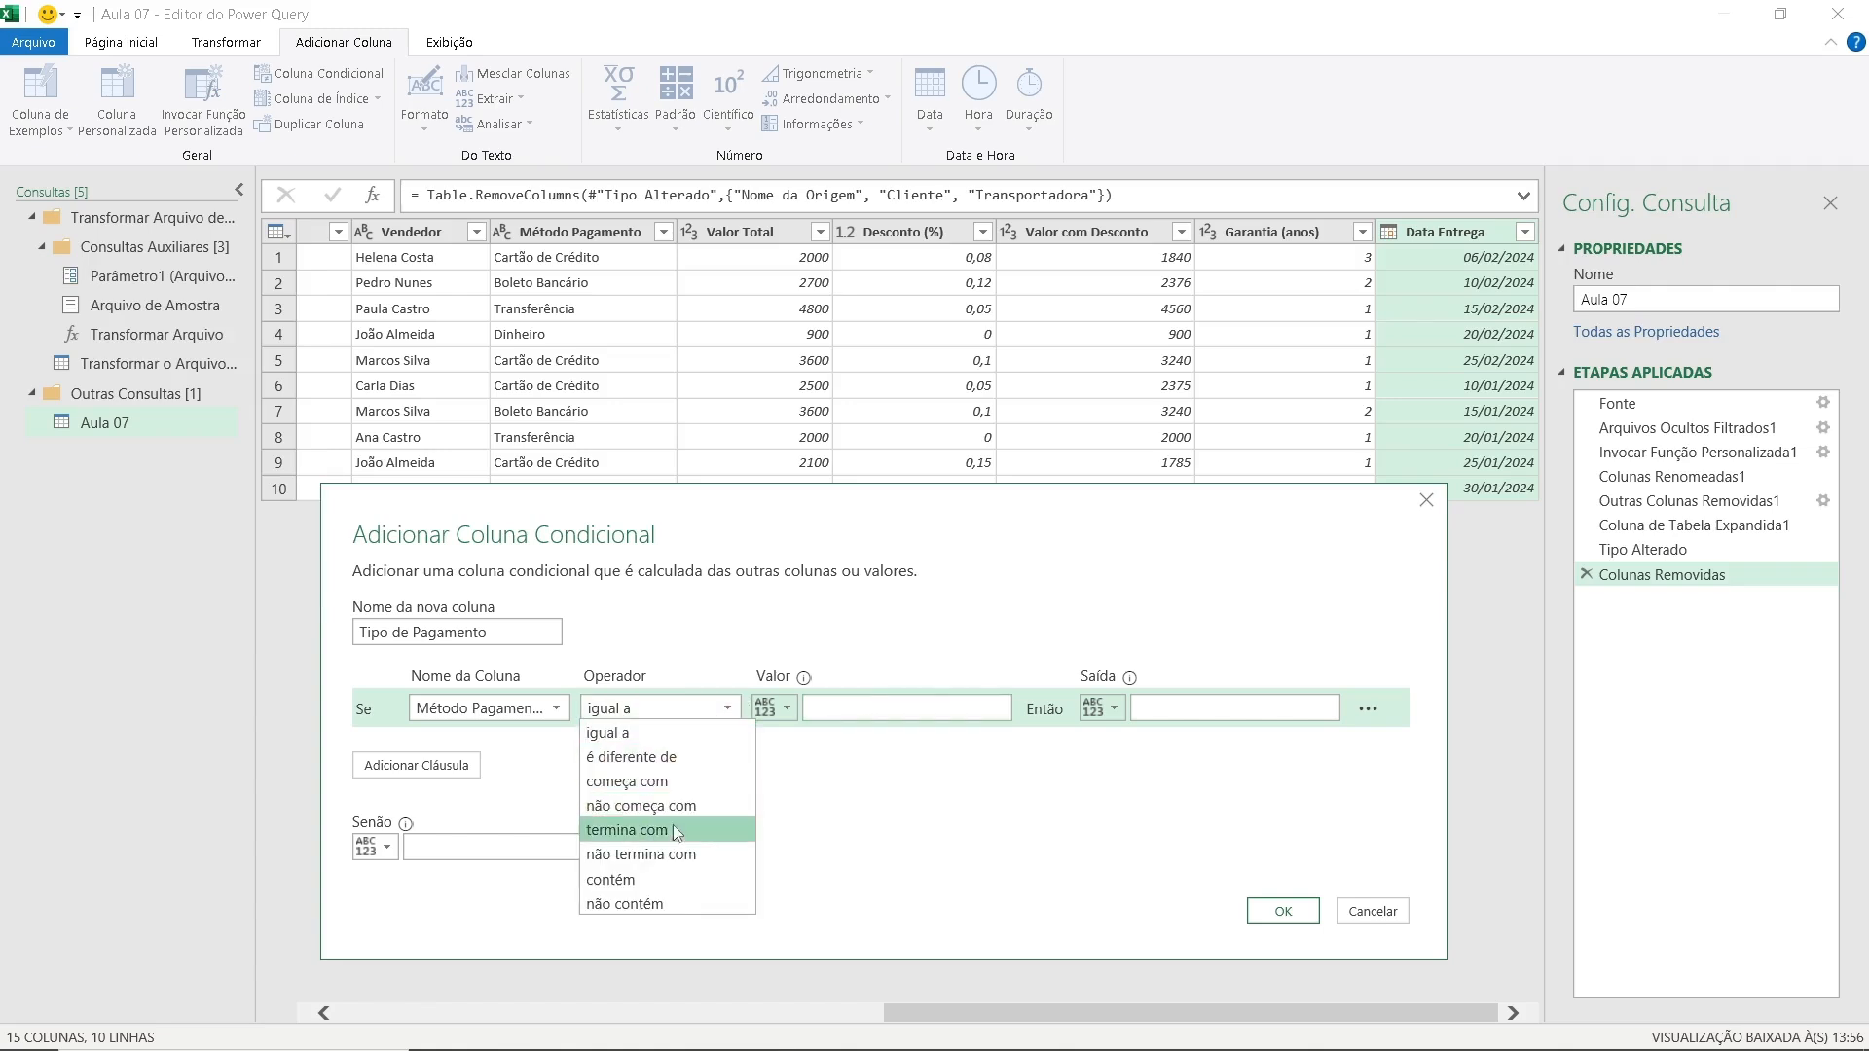
{"action": "left_click", "coordinate": [679, 732]}
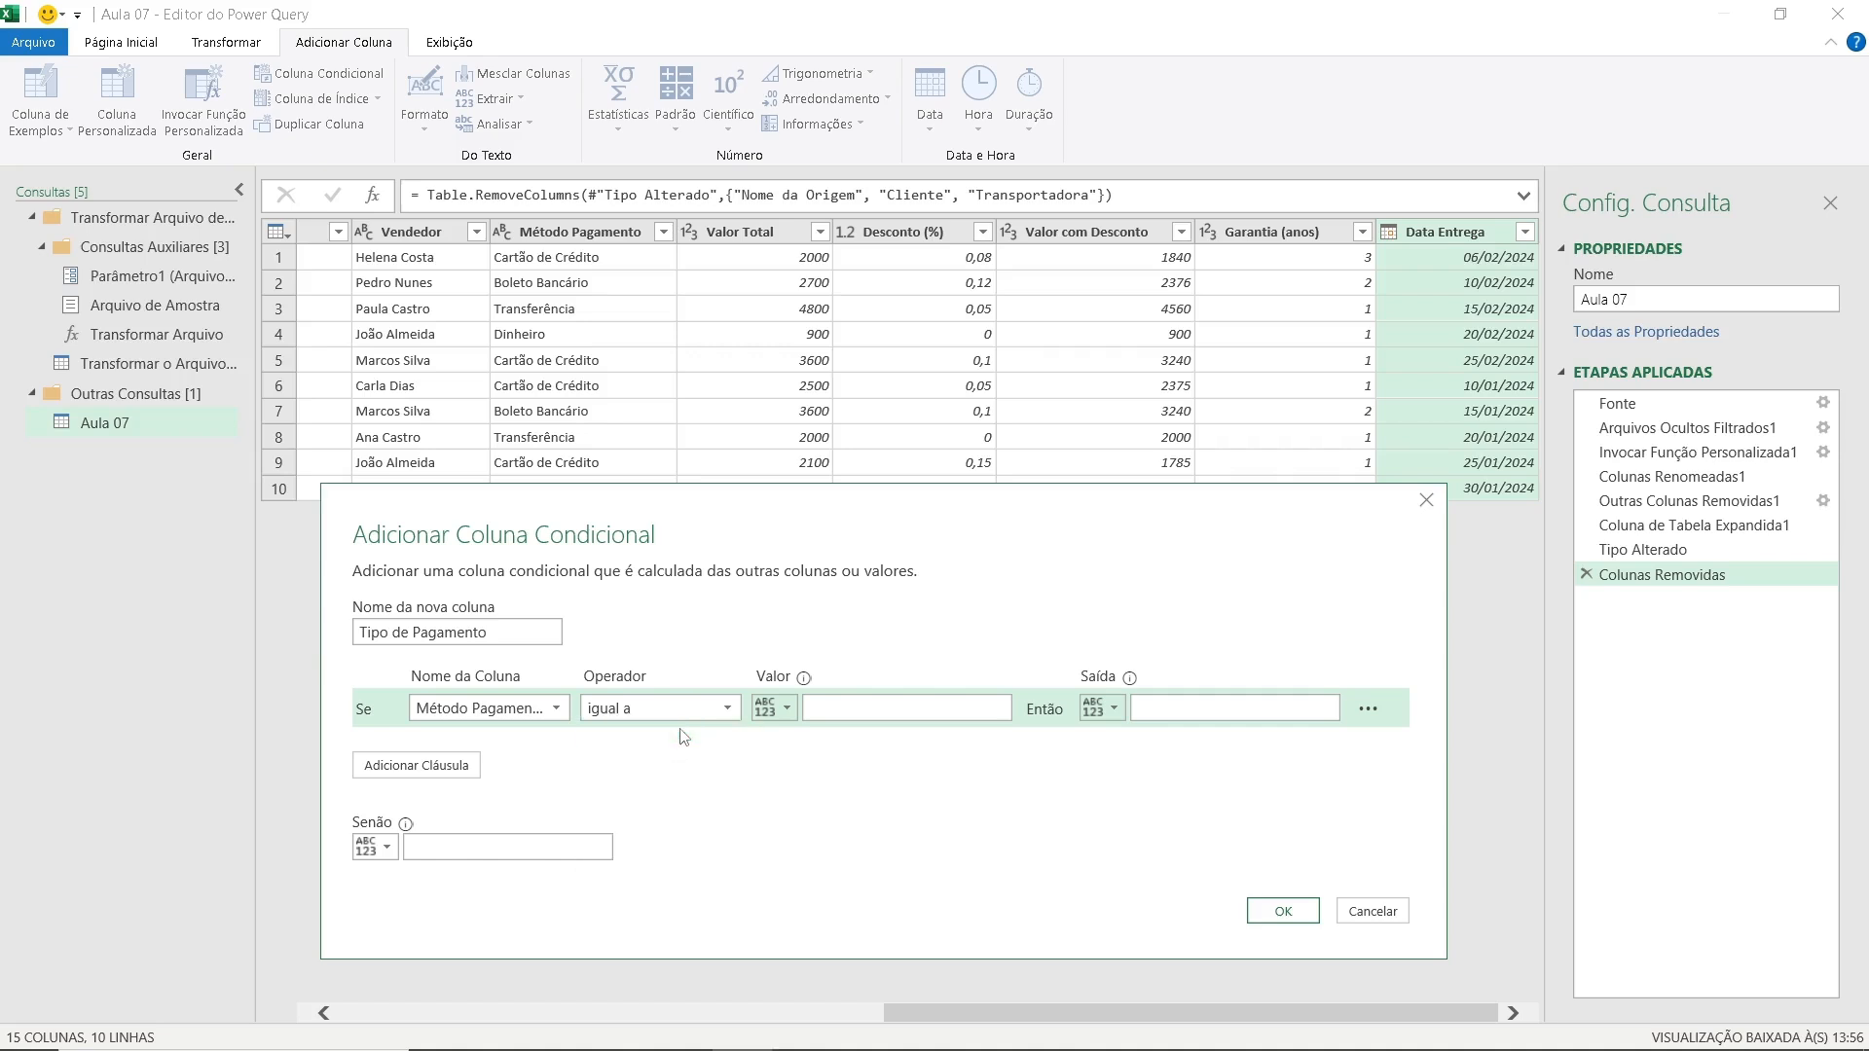
{"action": "left_click", "coordinate": [845, 707]}
{"action": "type", "text": "Dinheiro"}
{"action": "left_click", "coordinate": [1280, 704]}
{"action": "type", "text": "à vista"}
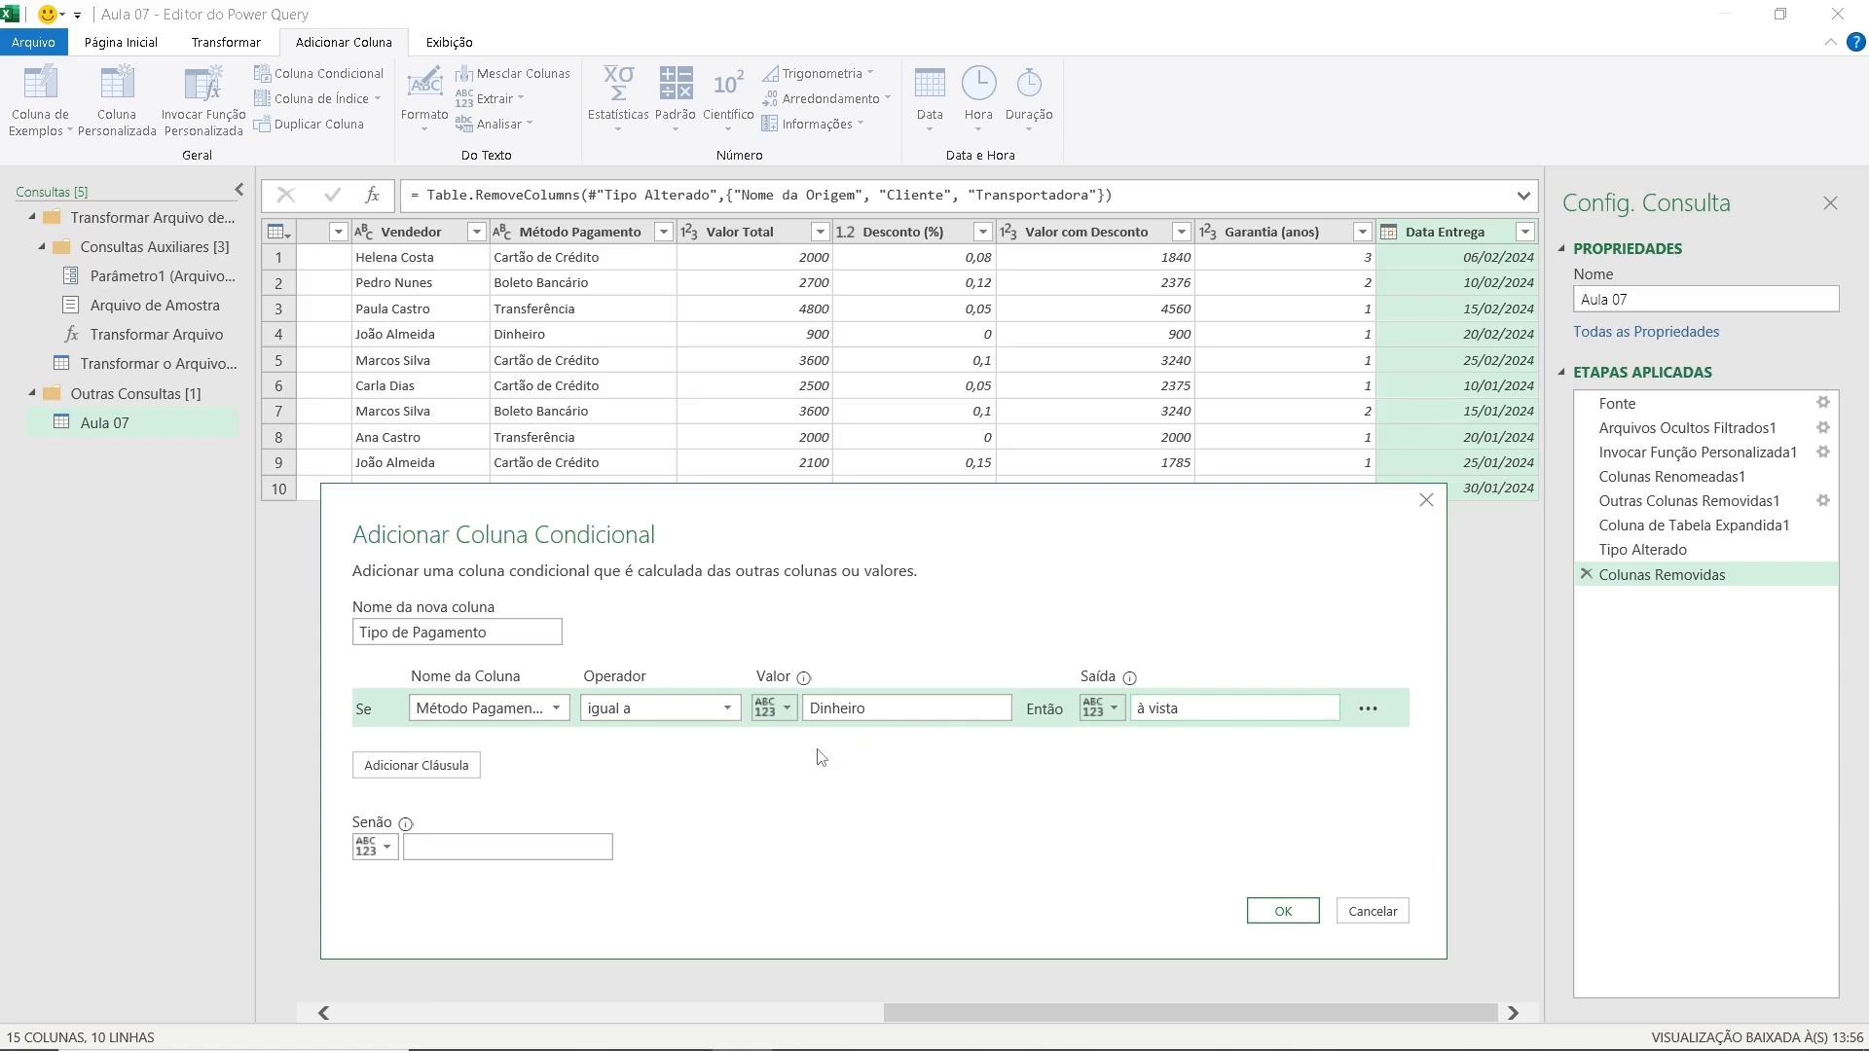
- Set the conditional column's otherwise result to "a prazo" and create the Tipo de Pagamento column
{"action": "left_click", "coordinate": [543, 843]}
{"action": "type", "text": "a prazo"}
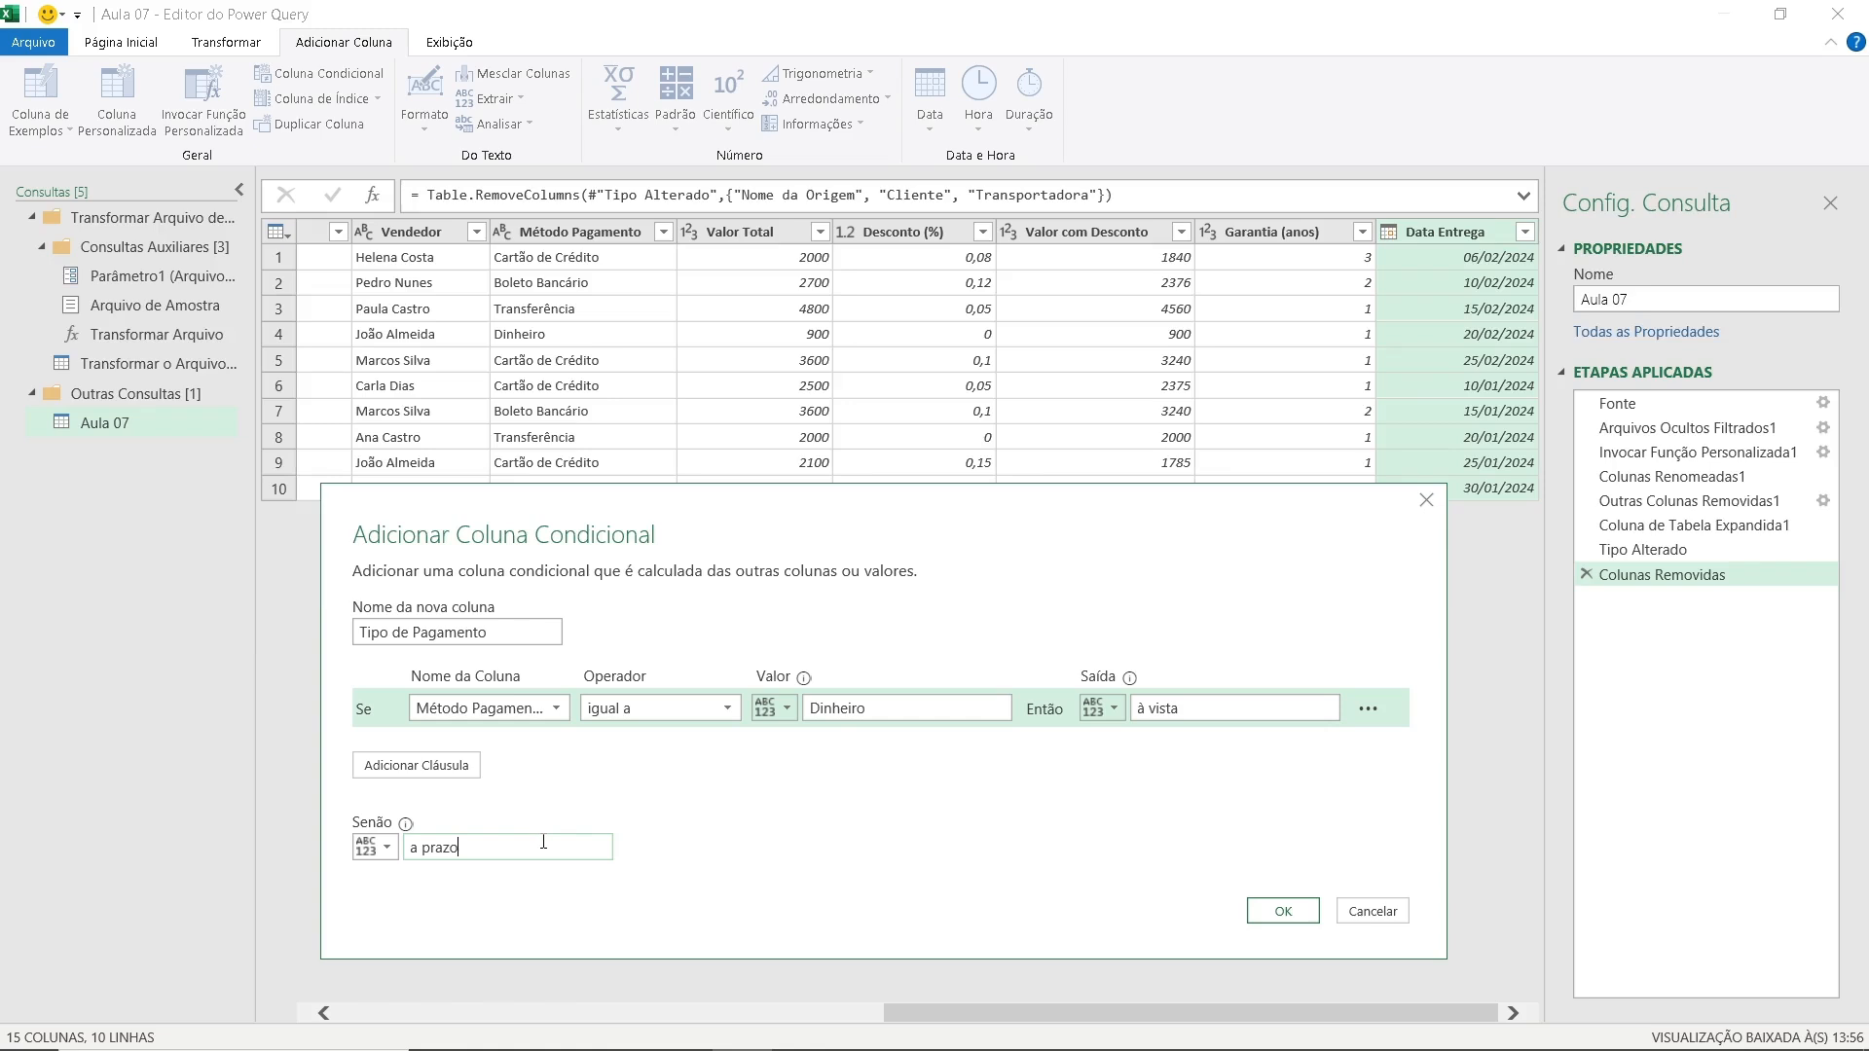
{"action": "left_click", "coordinate": [1283, 912]}
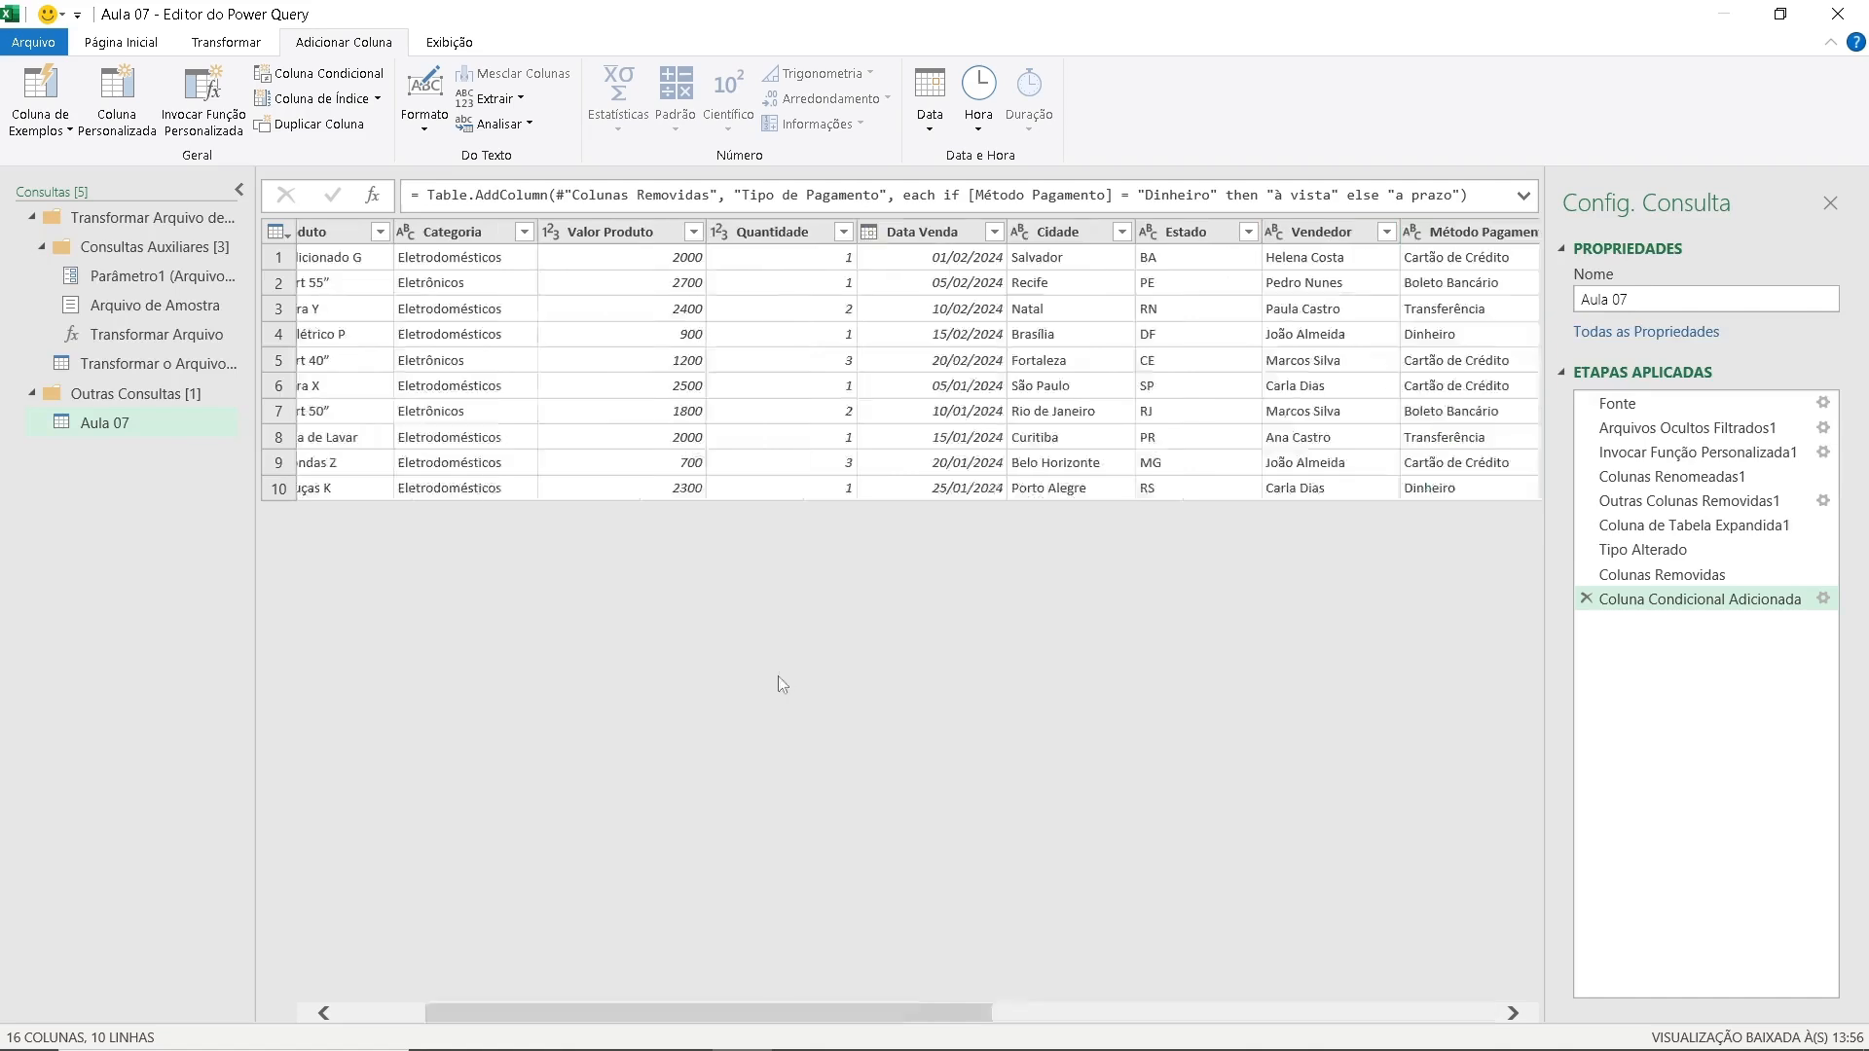
- Add a column with the month name extracted from the Data Venda column
{"action": "left_click", "coordinate": [925, 236]}
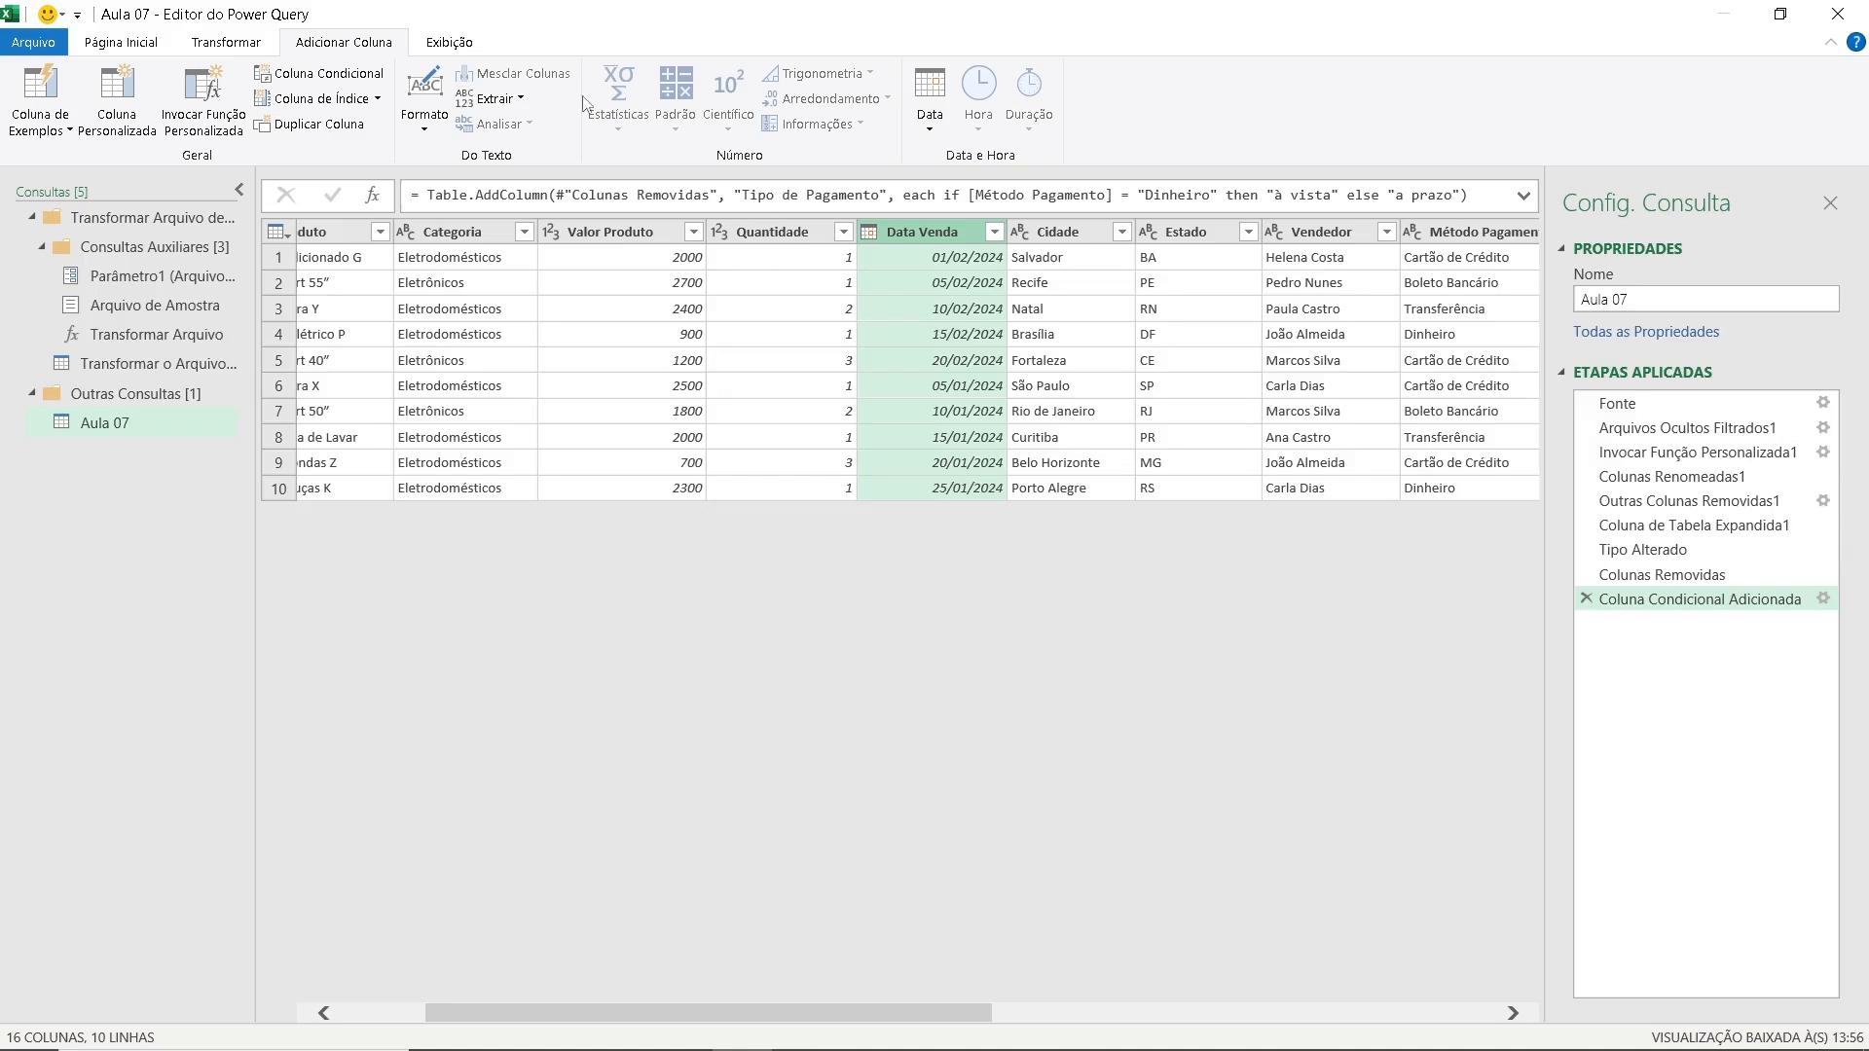
{"action": "left_click", "coordinate": [927, 132]}
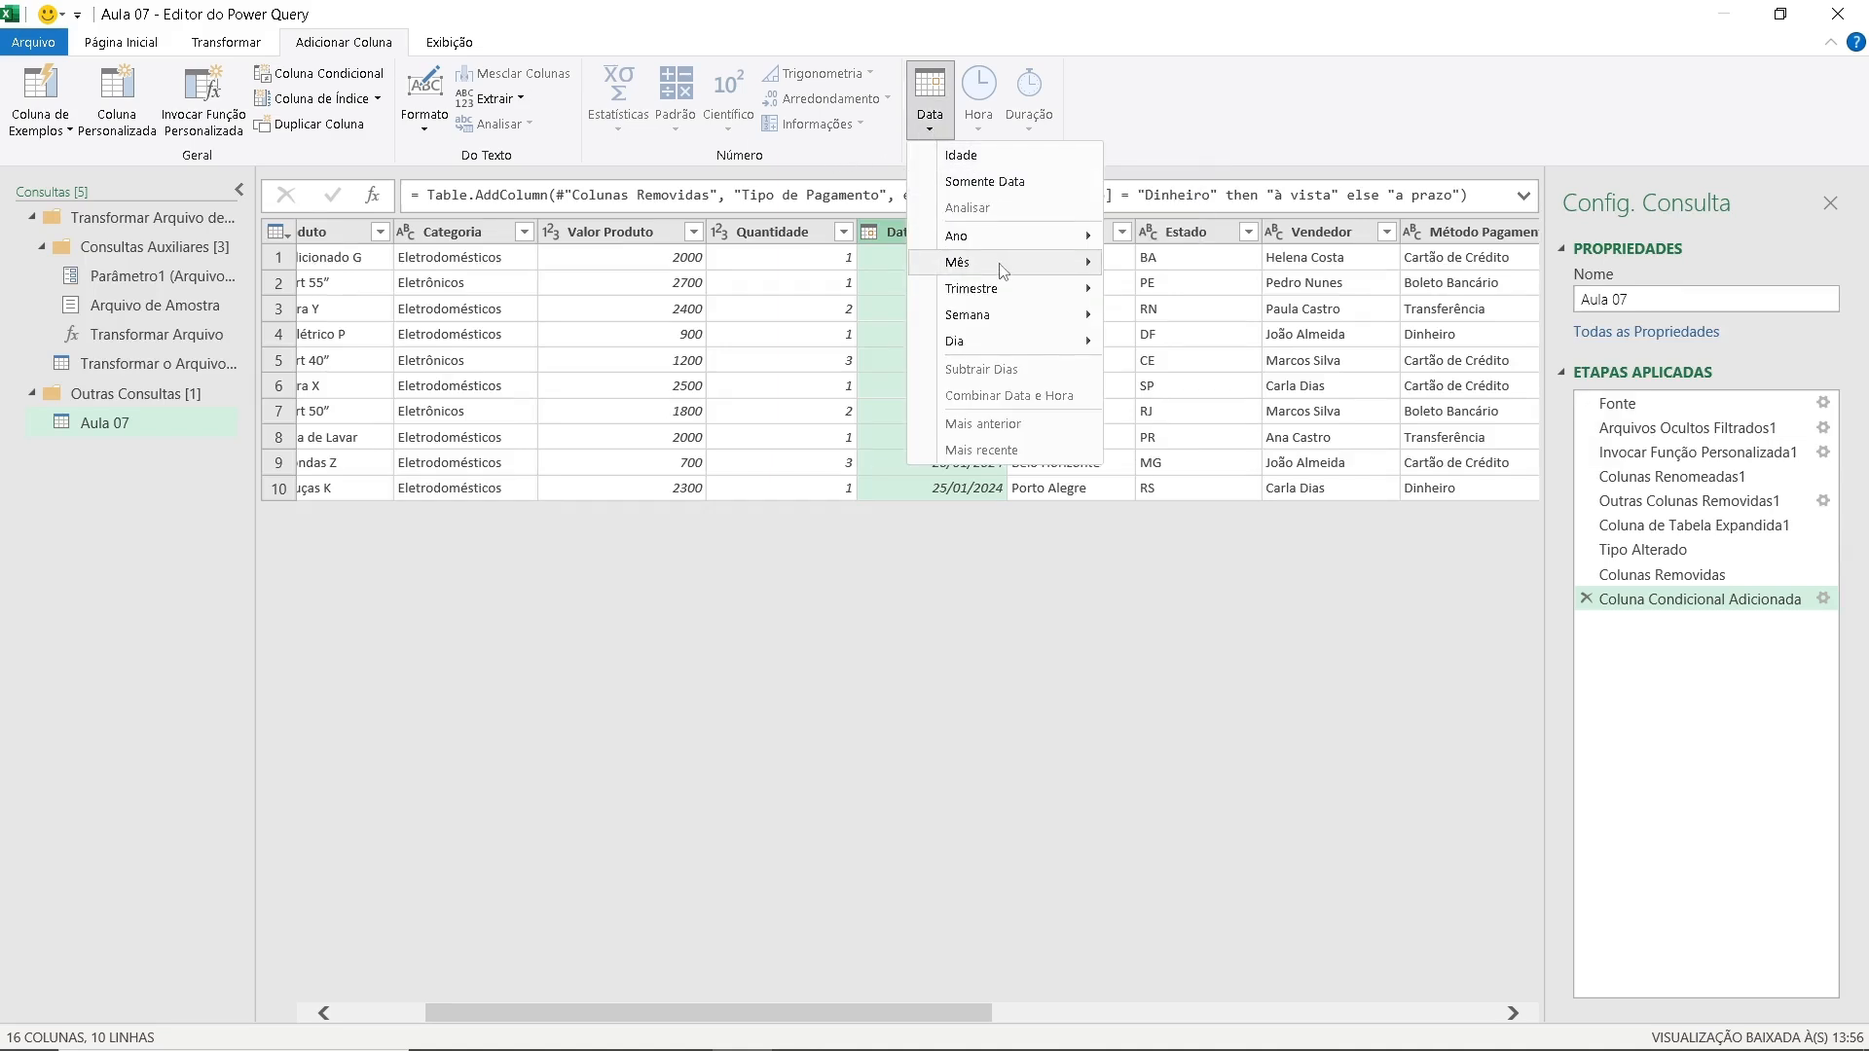
{"action": "mouse_move", "coordinate": [1002, 265]}
{"action": "left_click", "coordinate": [1207, 378]}
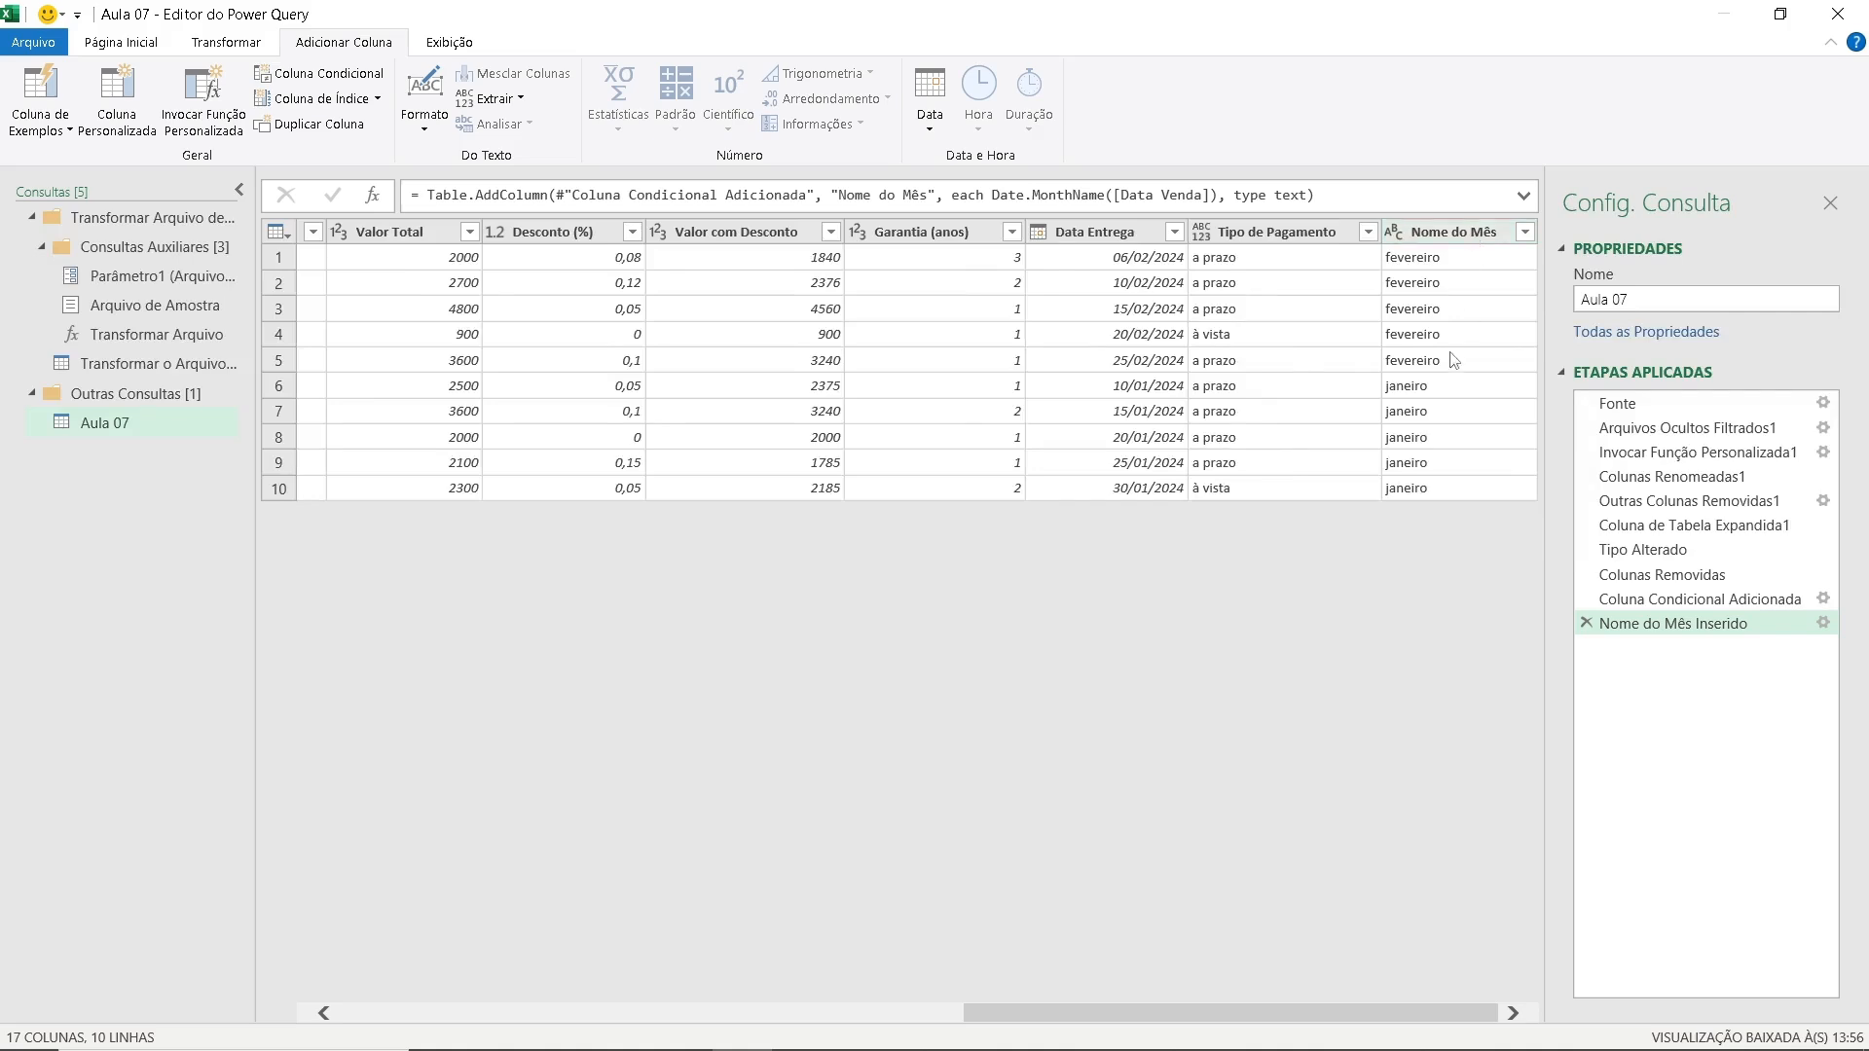
- Add a column with the year extracted from the Data Venda column
{"action": "left_click", "coordinate": [925, 121]}
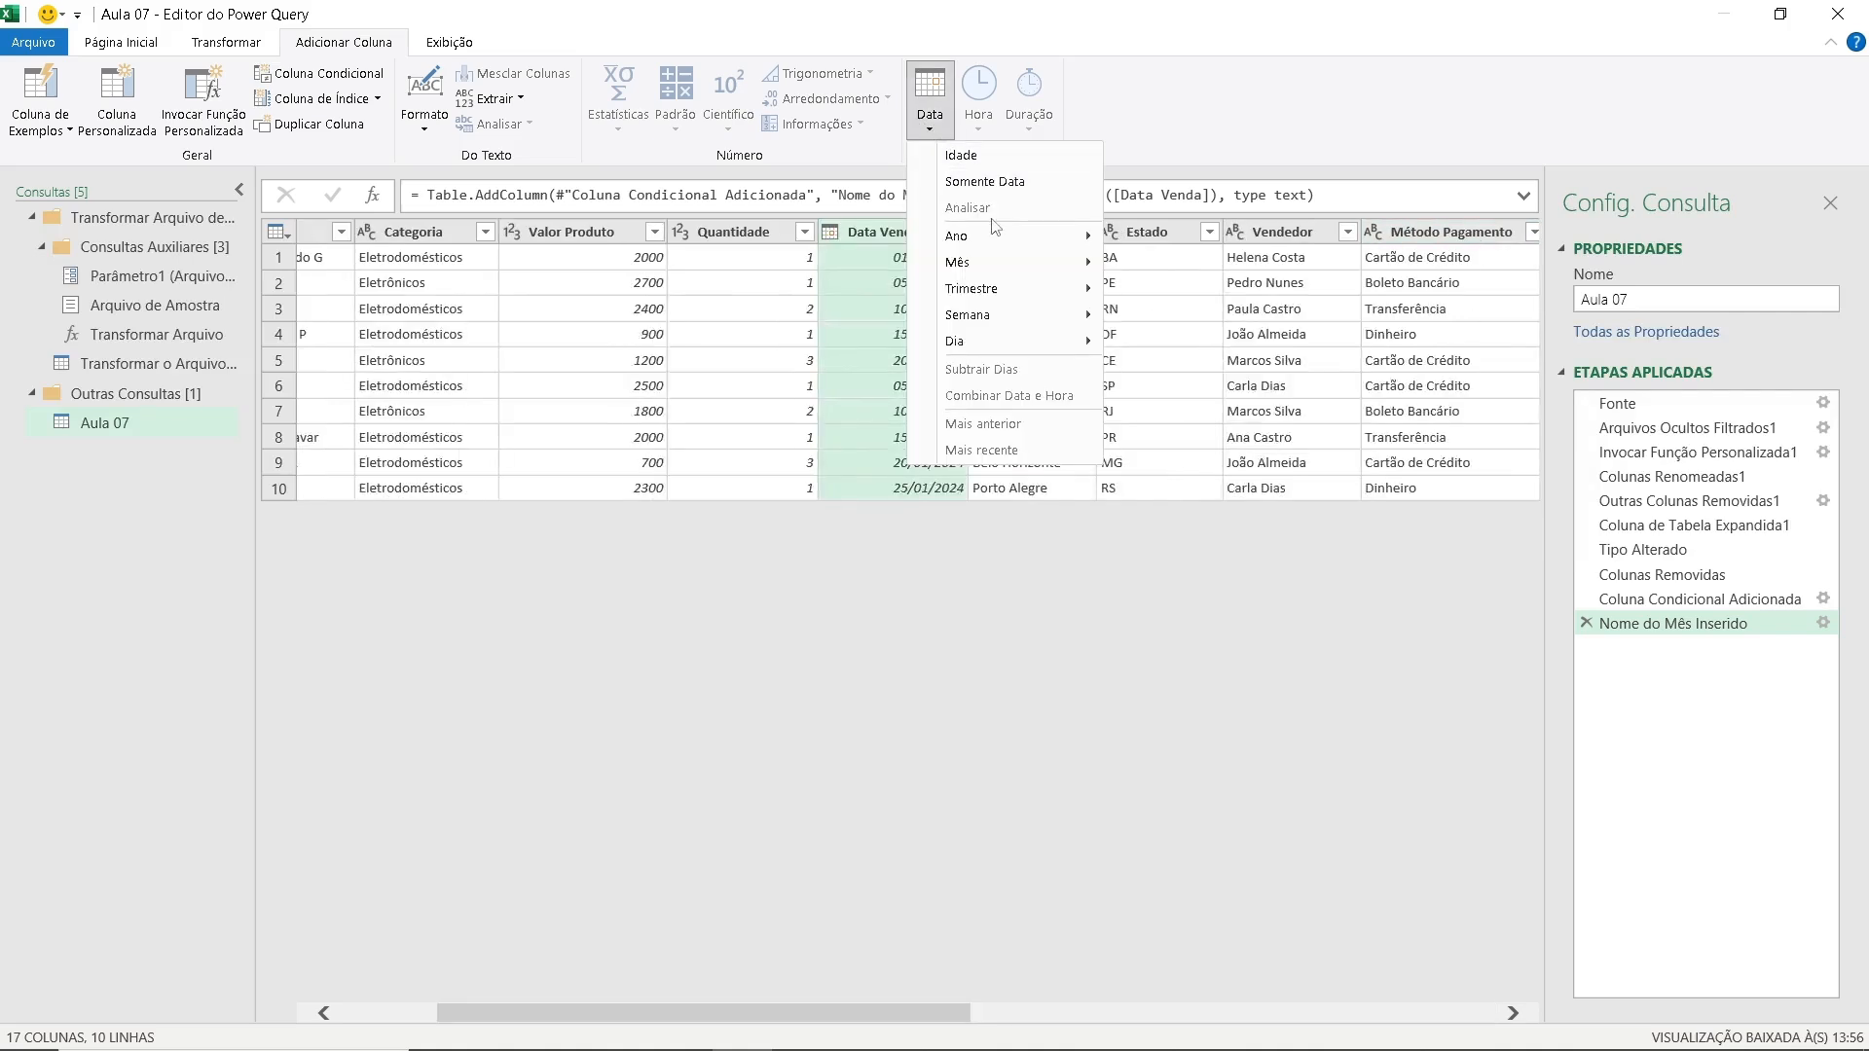
{"action": "mouse_move", "coordinate": [1008, 239]}
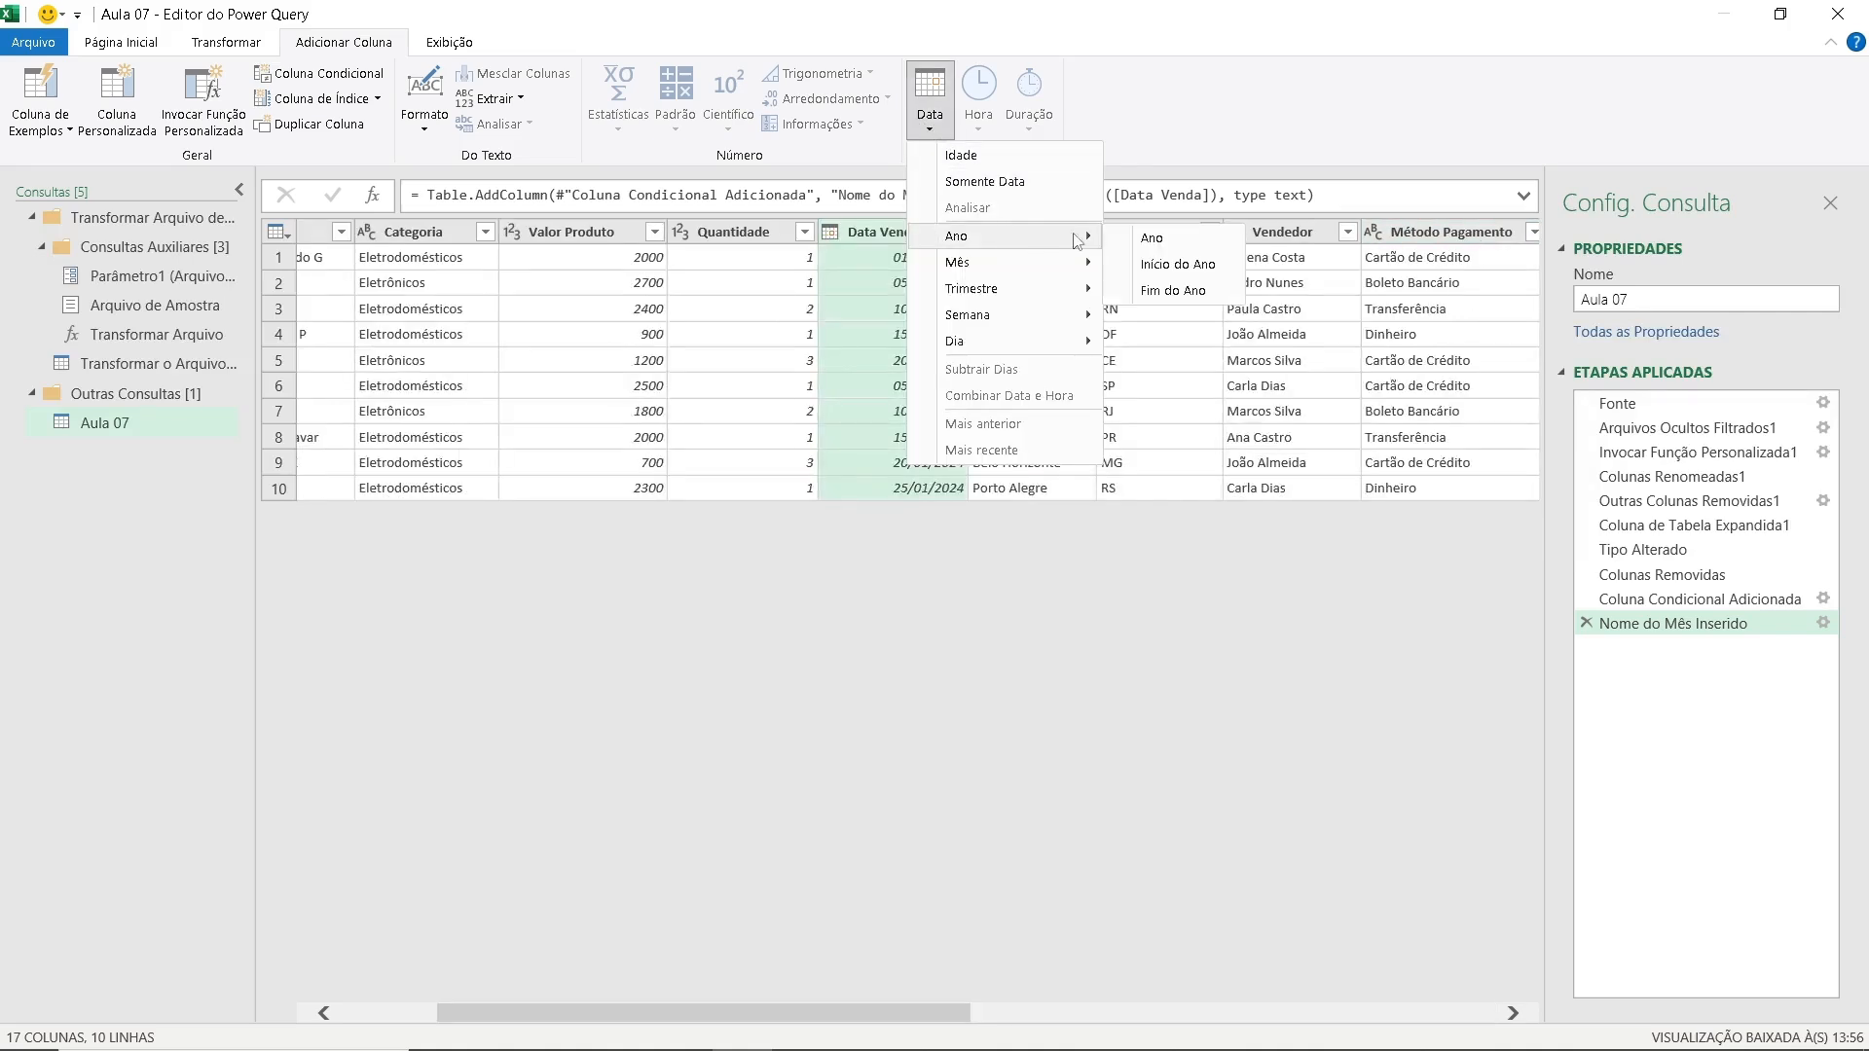
{"action": "left_click", "coordinate": [1152, 243]}
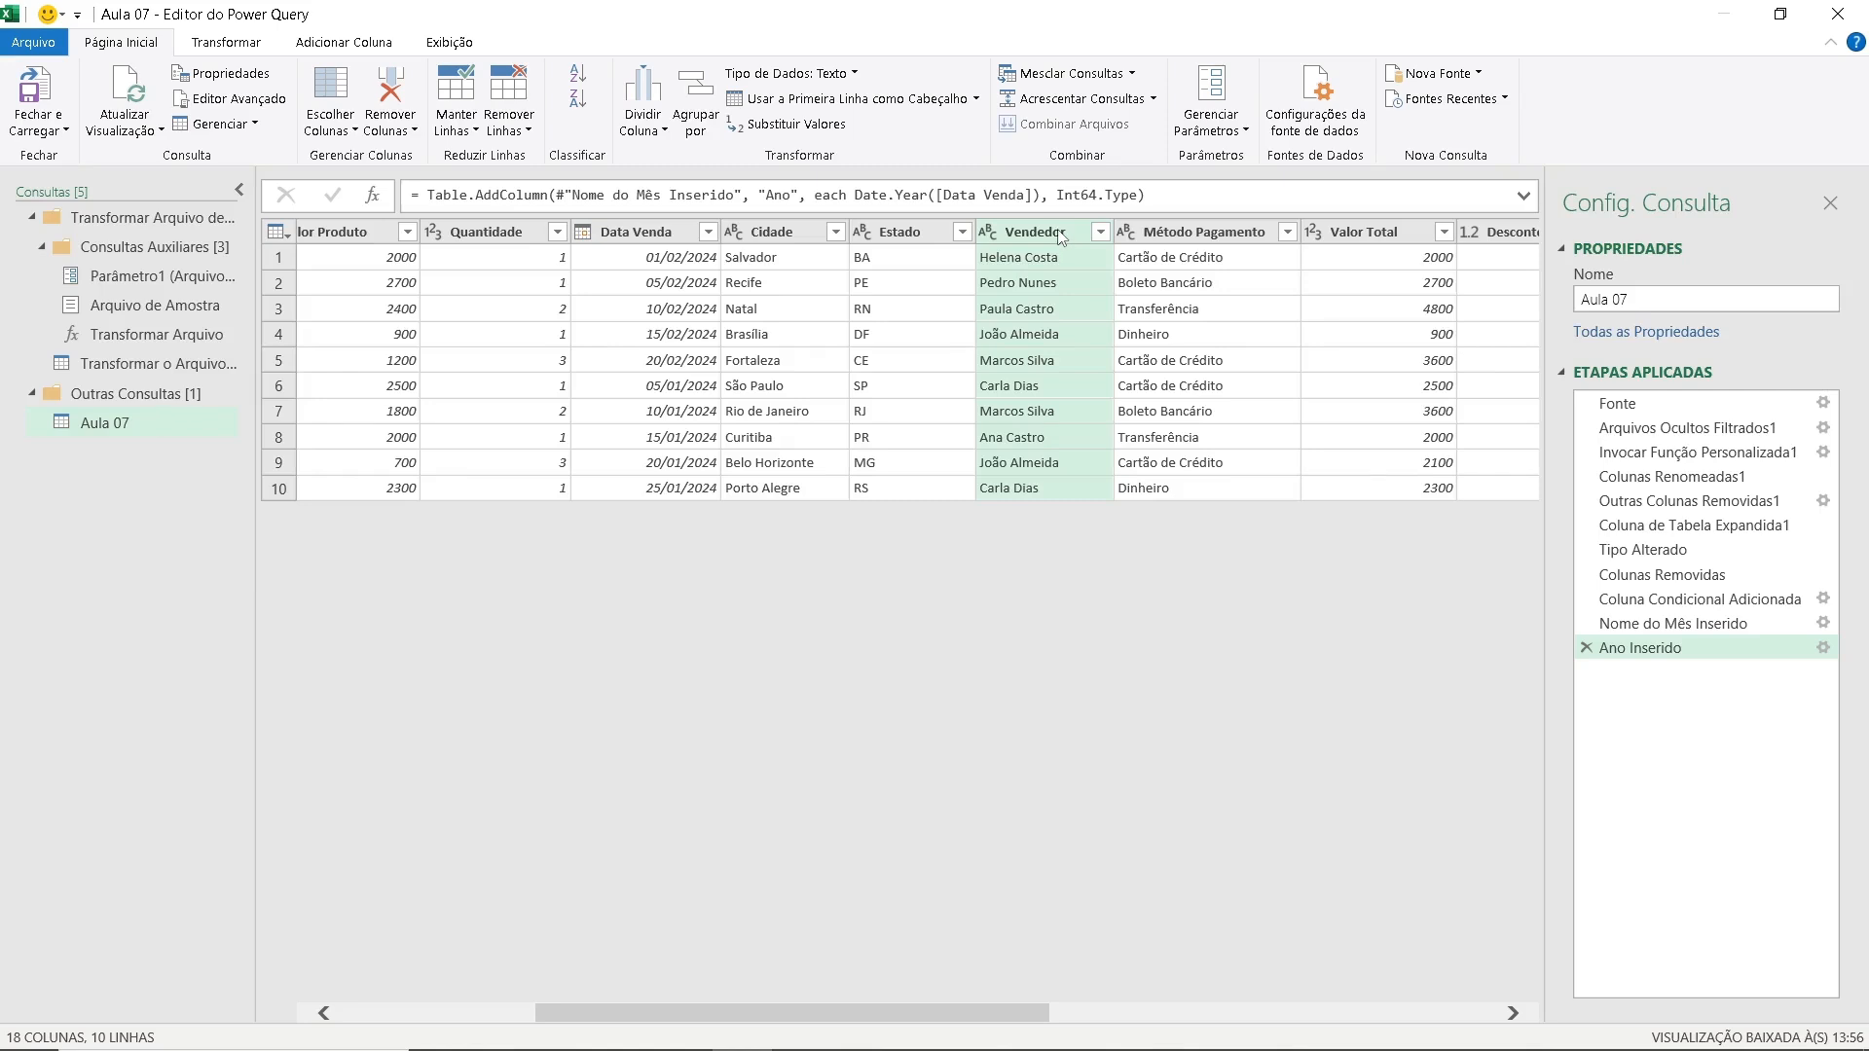
- Split the Vendedor column by delimiter, using Espaço at each occurrence of the delimiter
{"action": "left_click", "coordinate": [658, 128]}
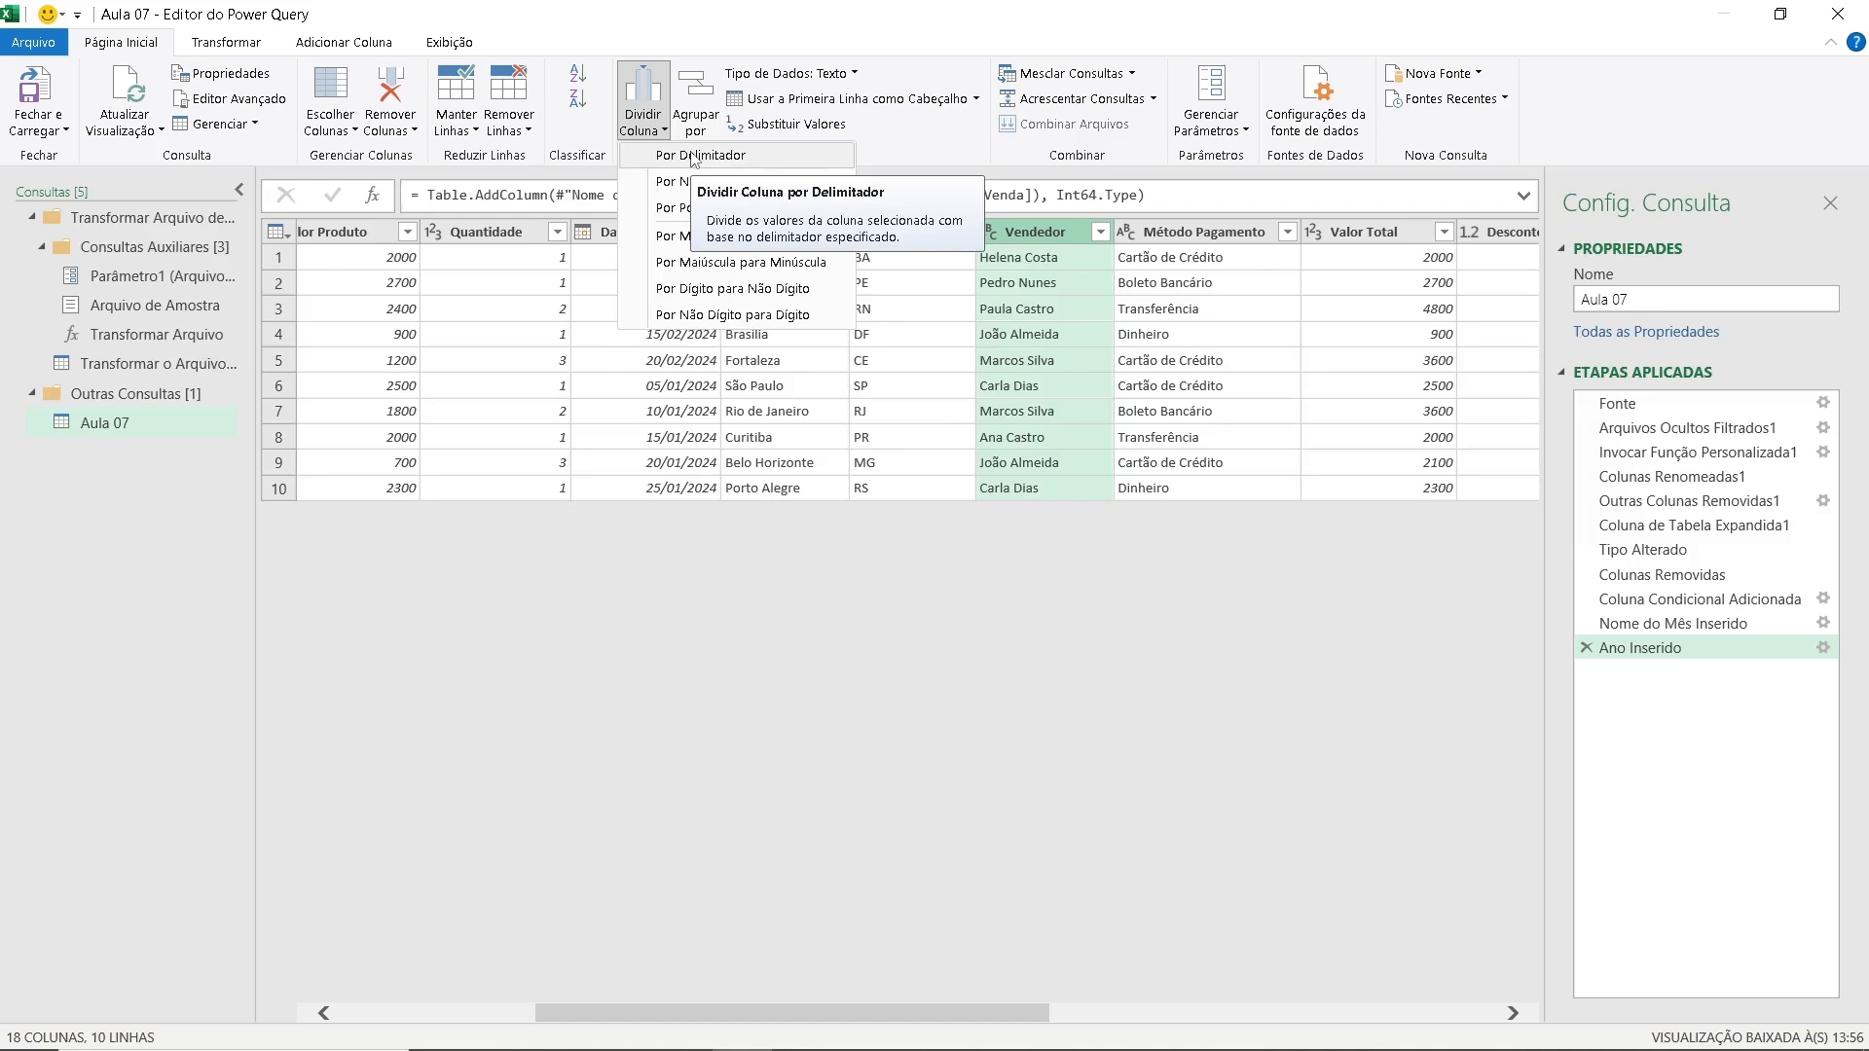
{"action": "left_click", "coordinate": [693, 156]}
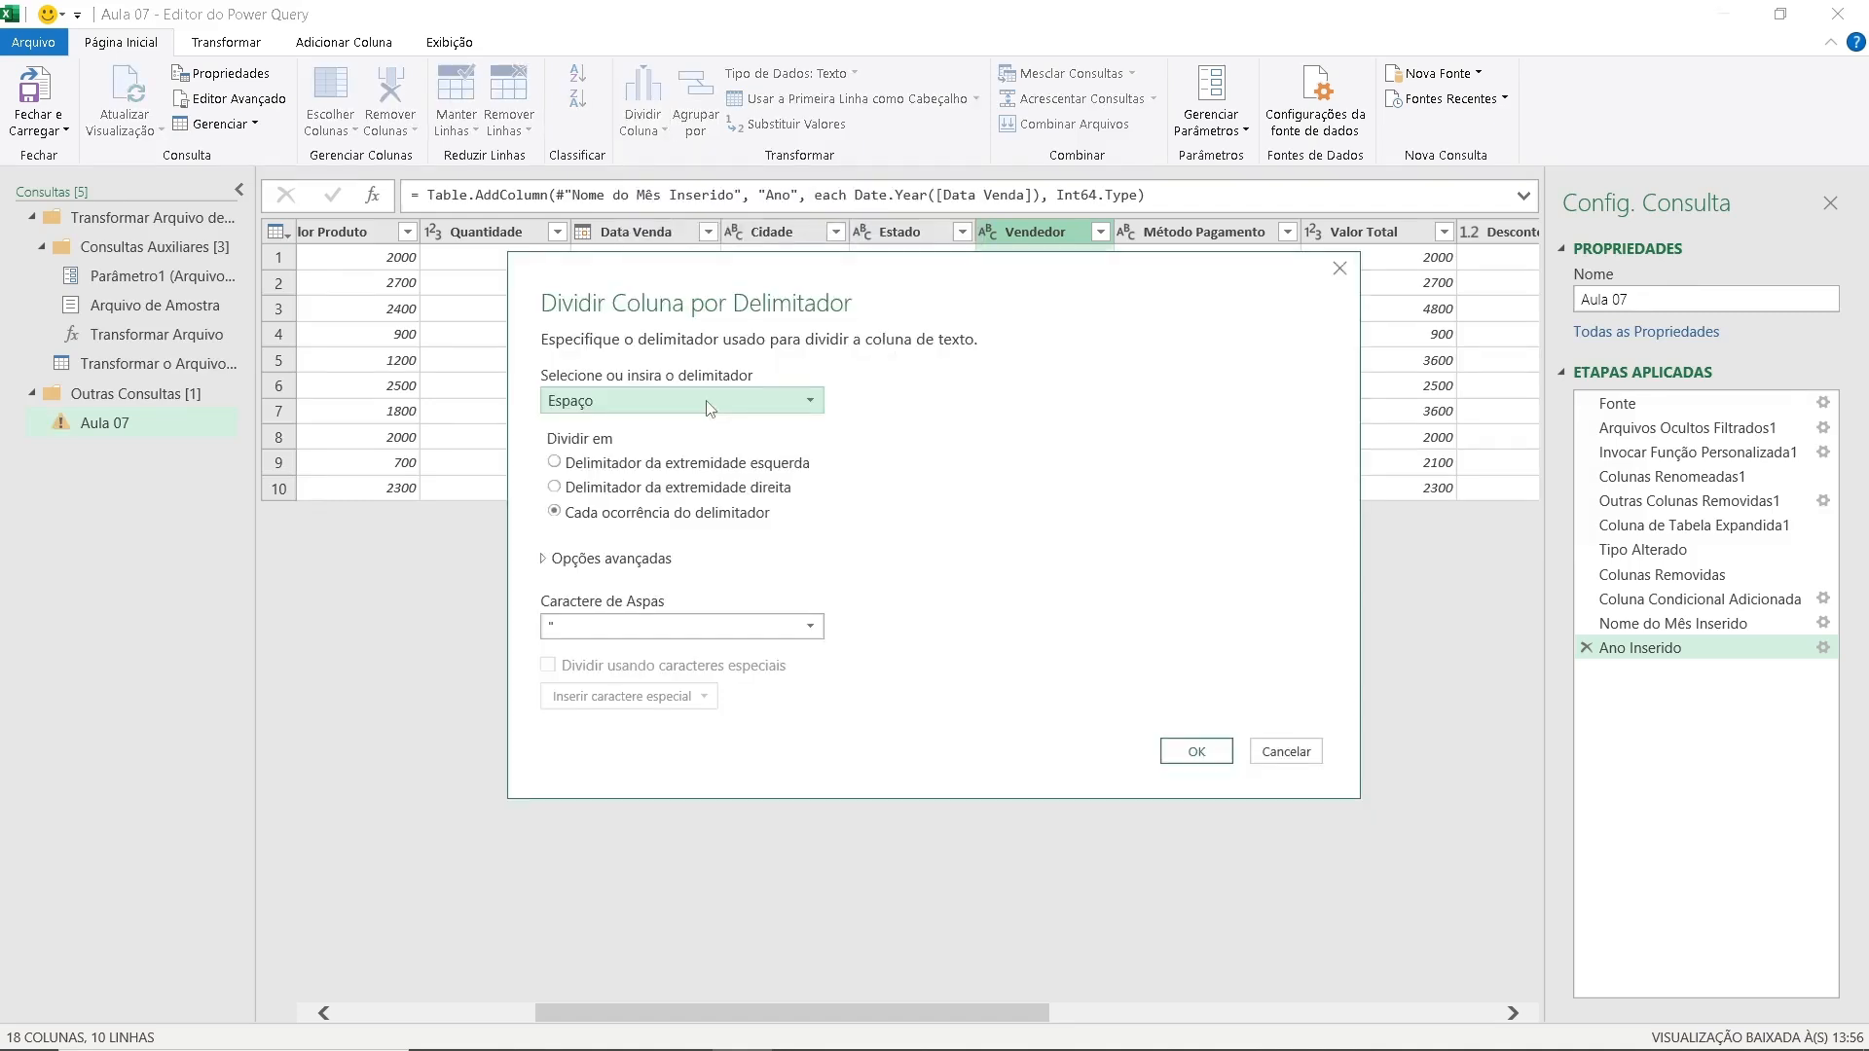
{"action": "left_click", "coordinate": [647, 410]}
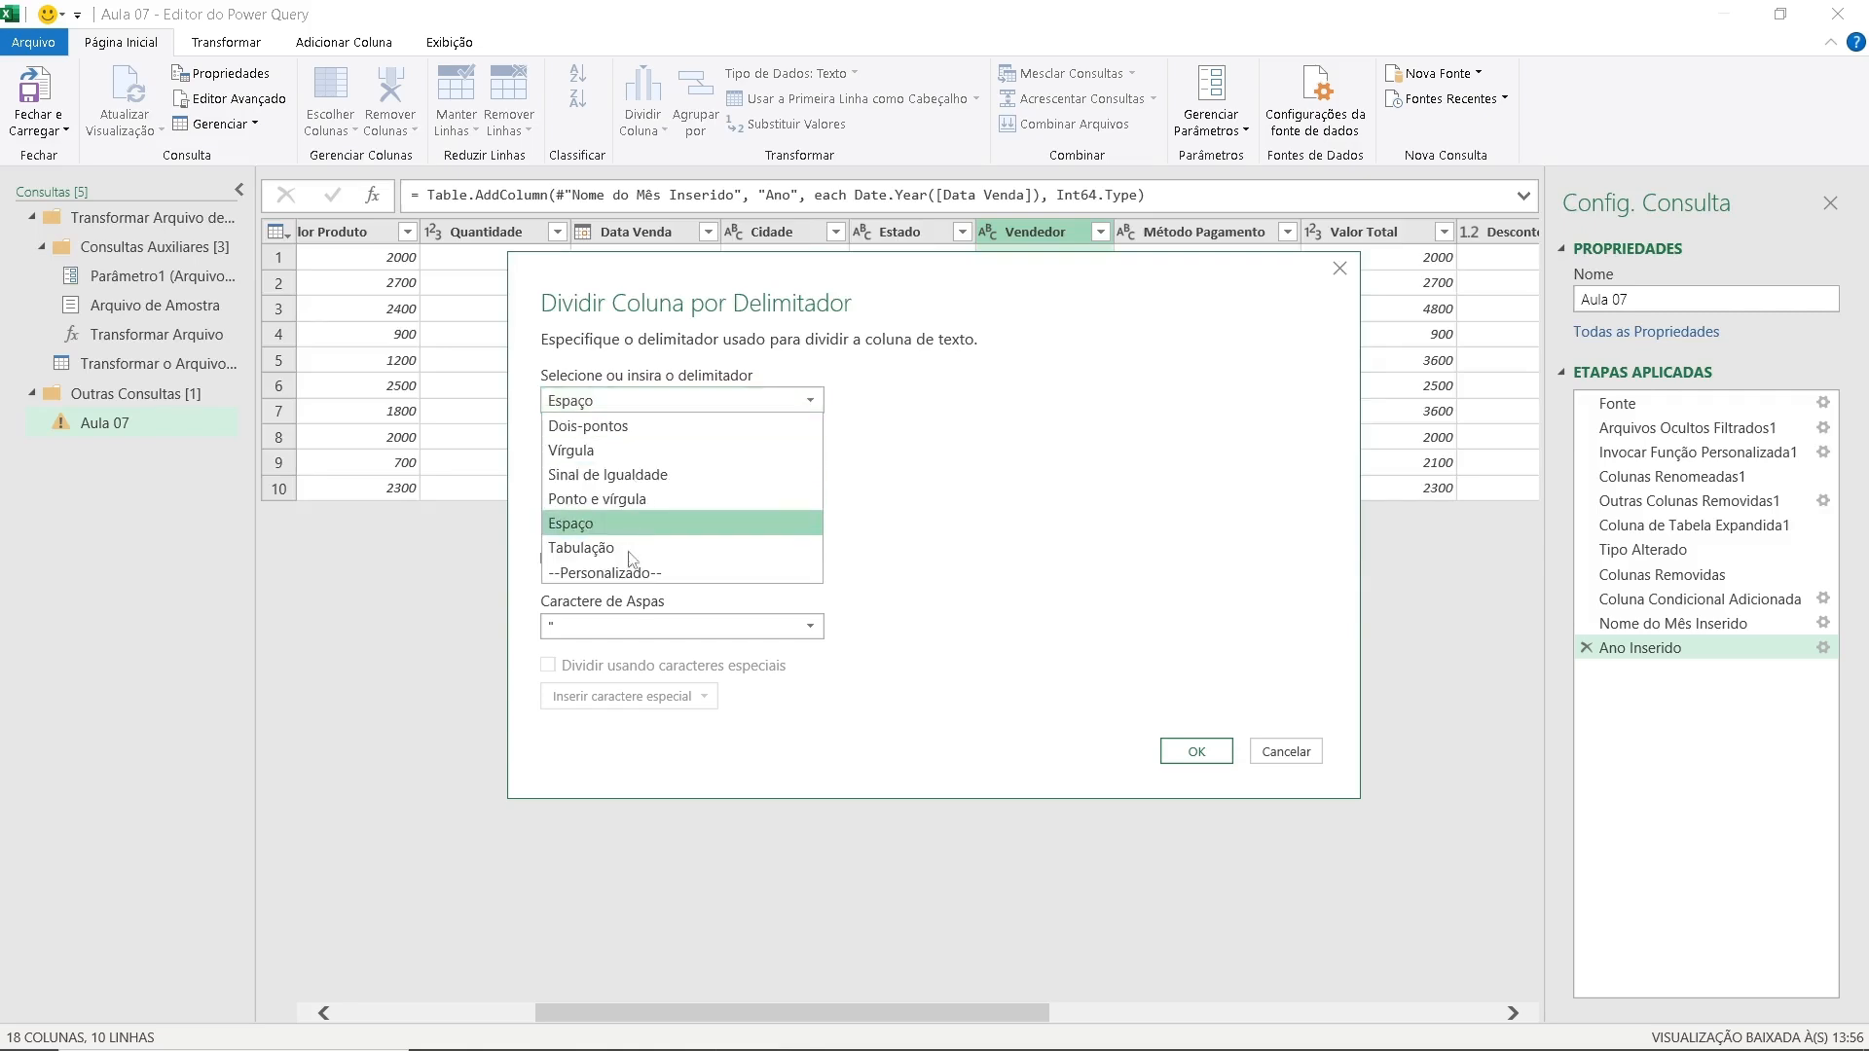
{"action": "left_click", "coordinate": [624, 572]}
{"action": "left_click", "coordinate": [624, 431]}
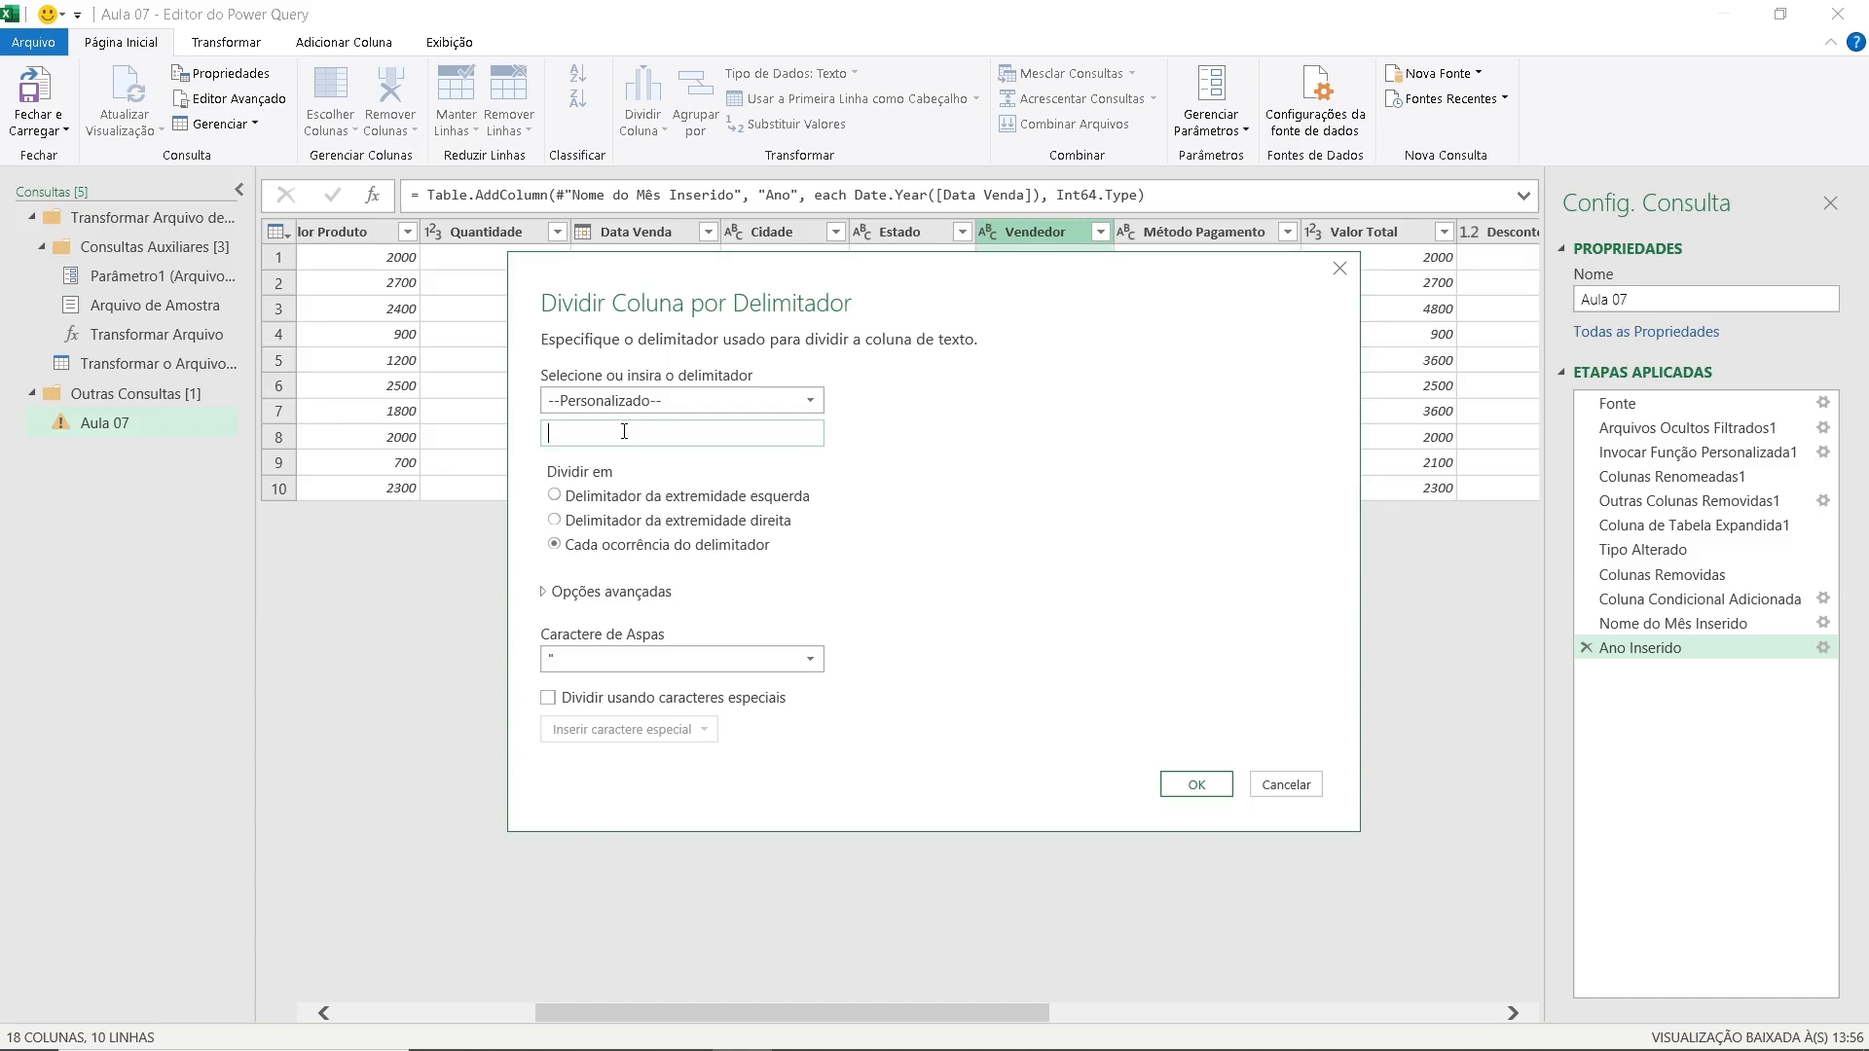
{"action": "left_click", "coordinate": [669, 400]}
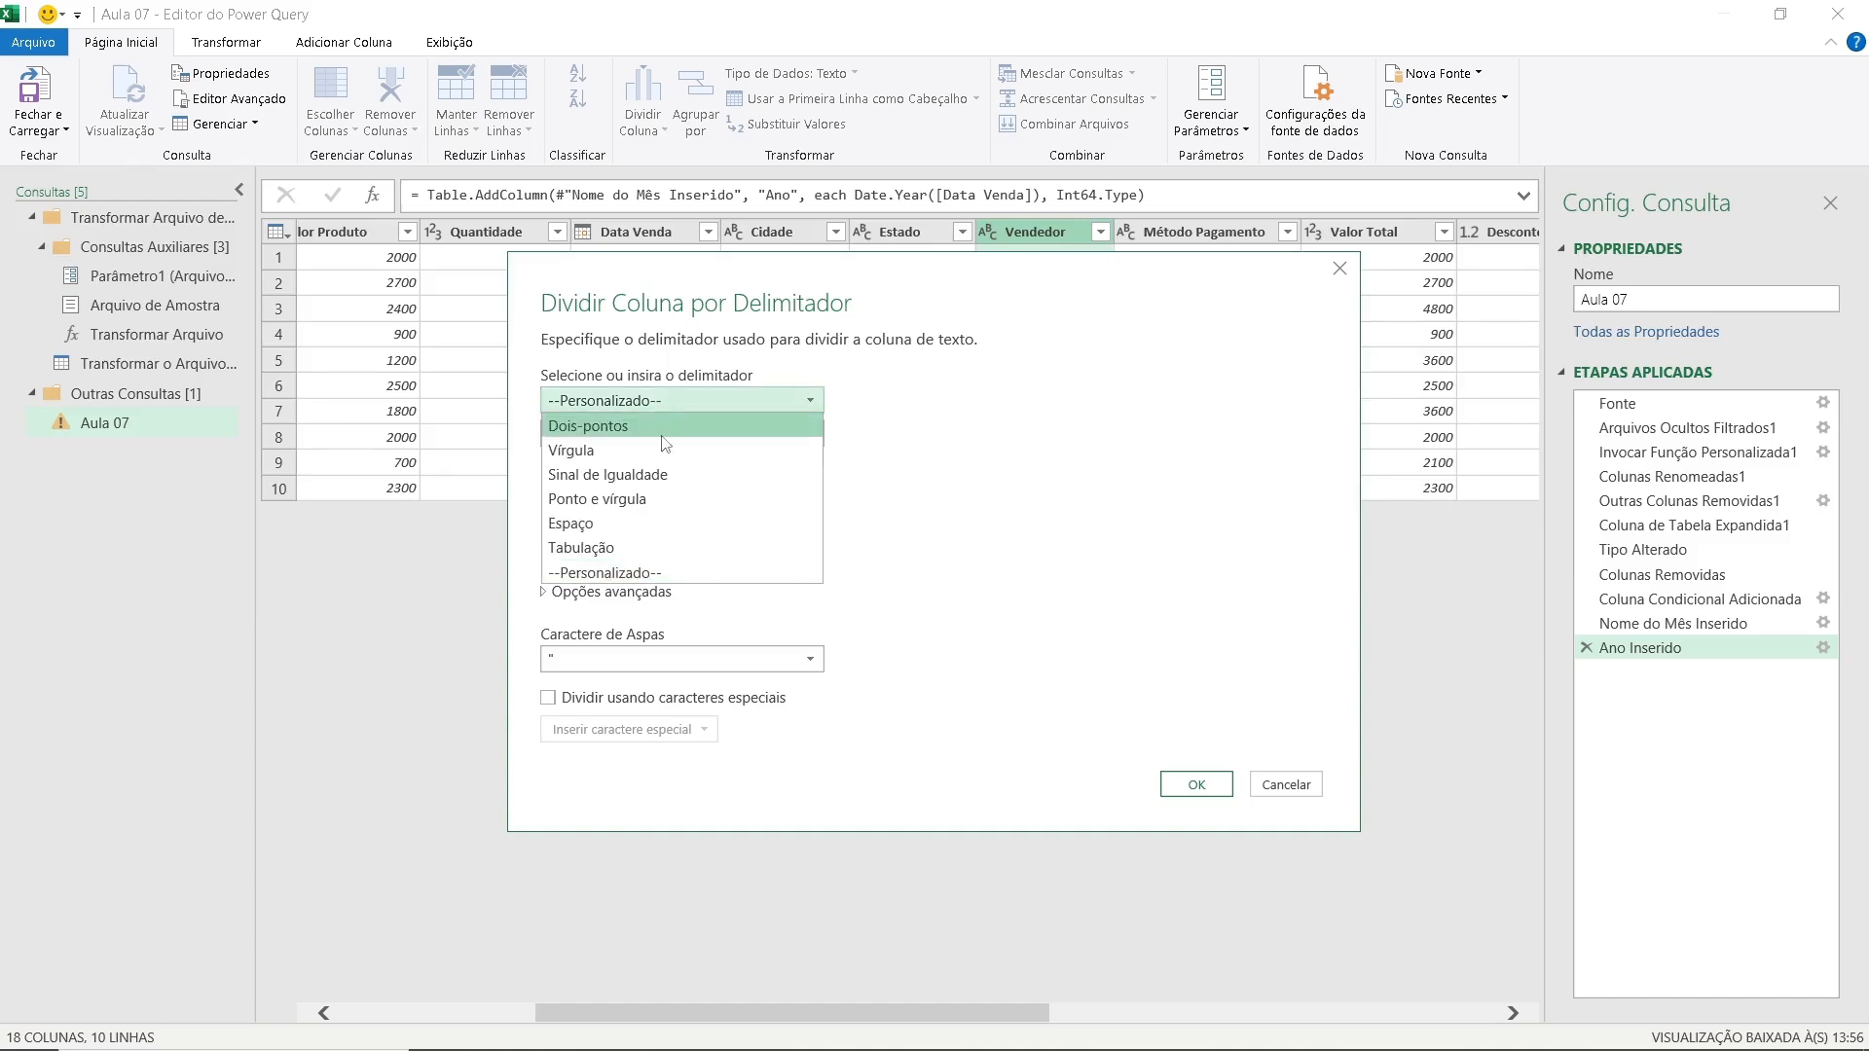
{"action": "left_click", "coordinate": [646, 525]}
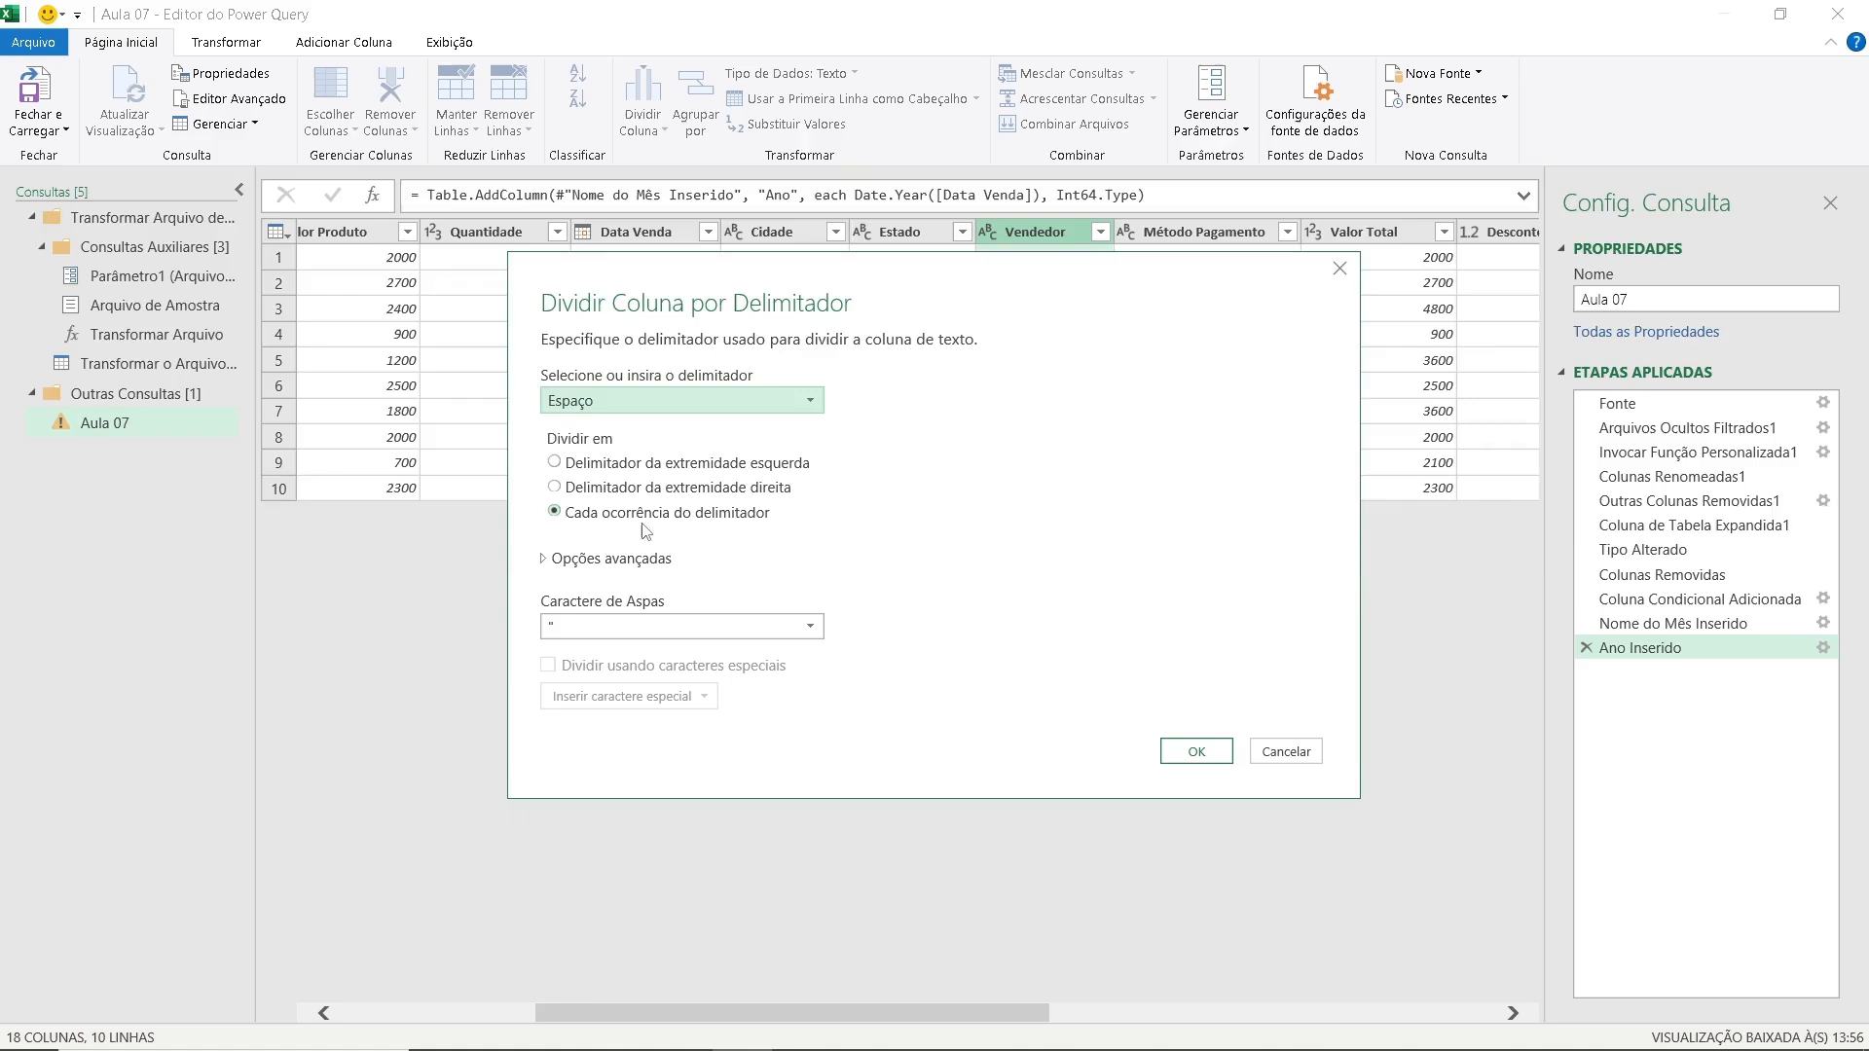
{"action": "left_click", "coordinate": [1196, 752]}
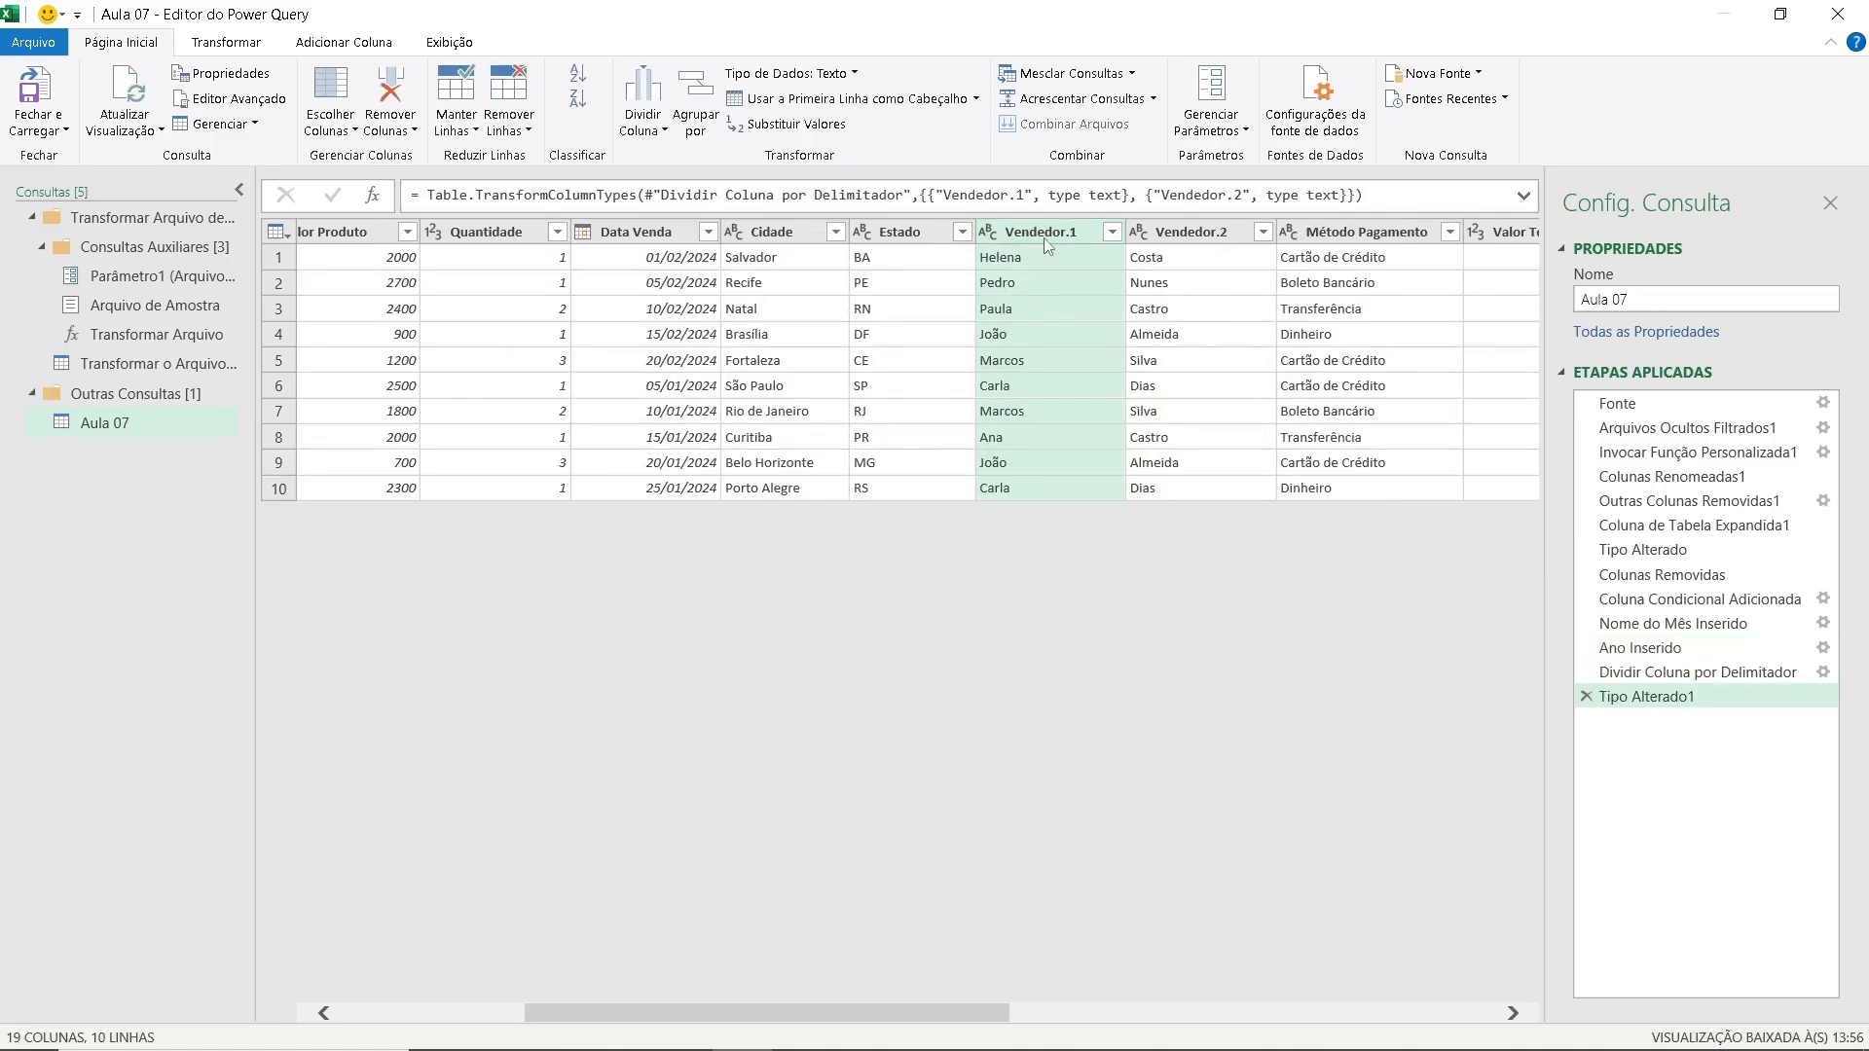
- Rename the Vendedor.1 column as Nome and the Vendedor.2 column as Sobrenome
{"action": "left_click", "coordinate": [1189, 239]}
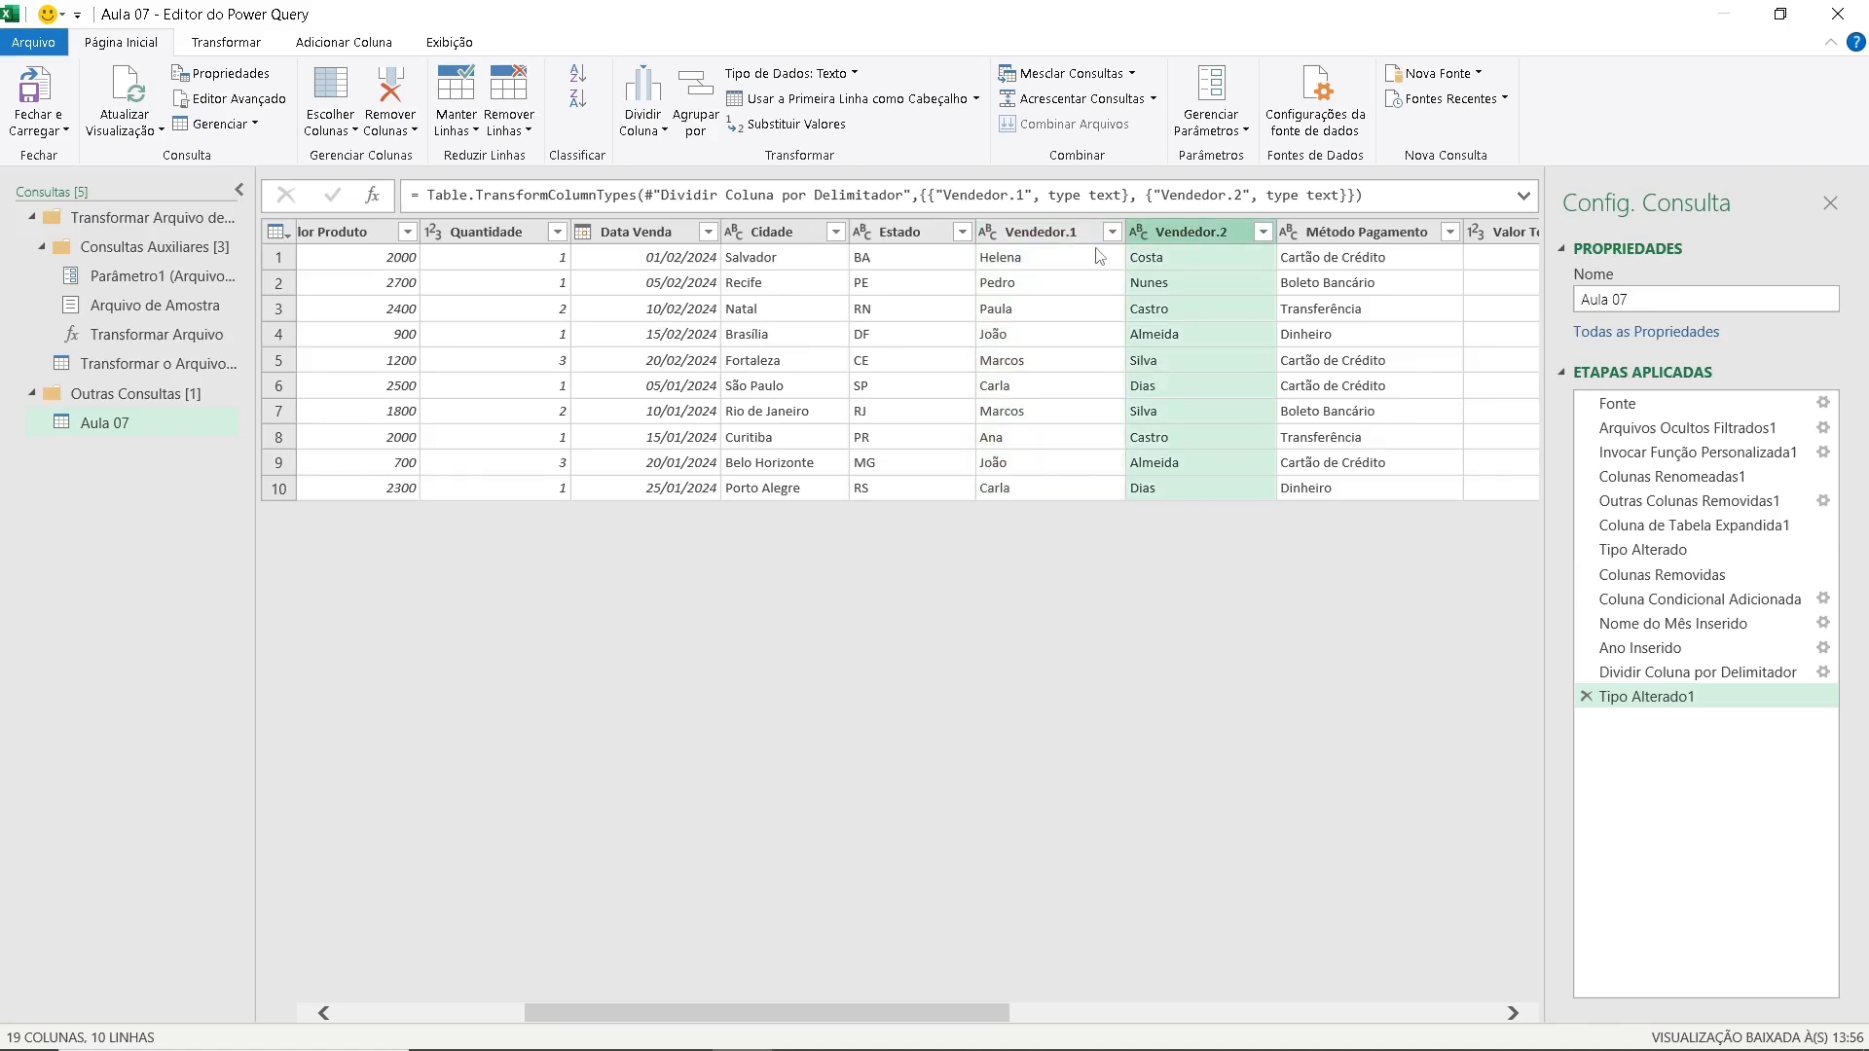
{"action": "left_click", "coordinate": [1067, 237]}
{"action": "double_click", "coordinate": [1065, 234]}
{"action": "type", "text": "Nome"}
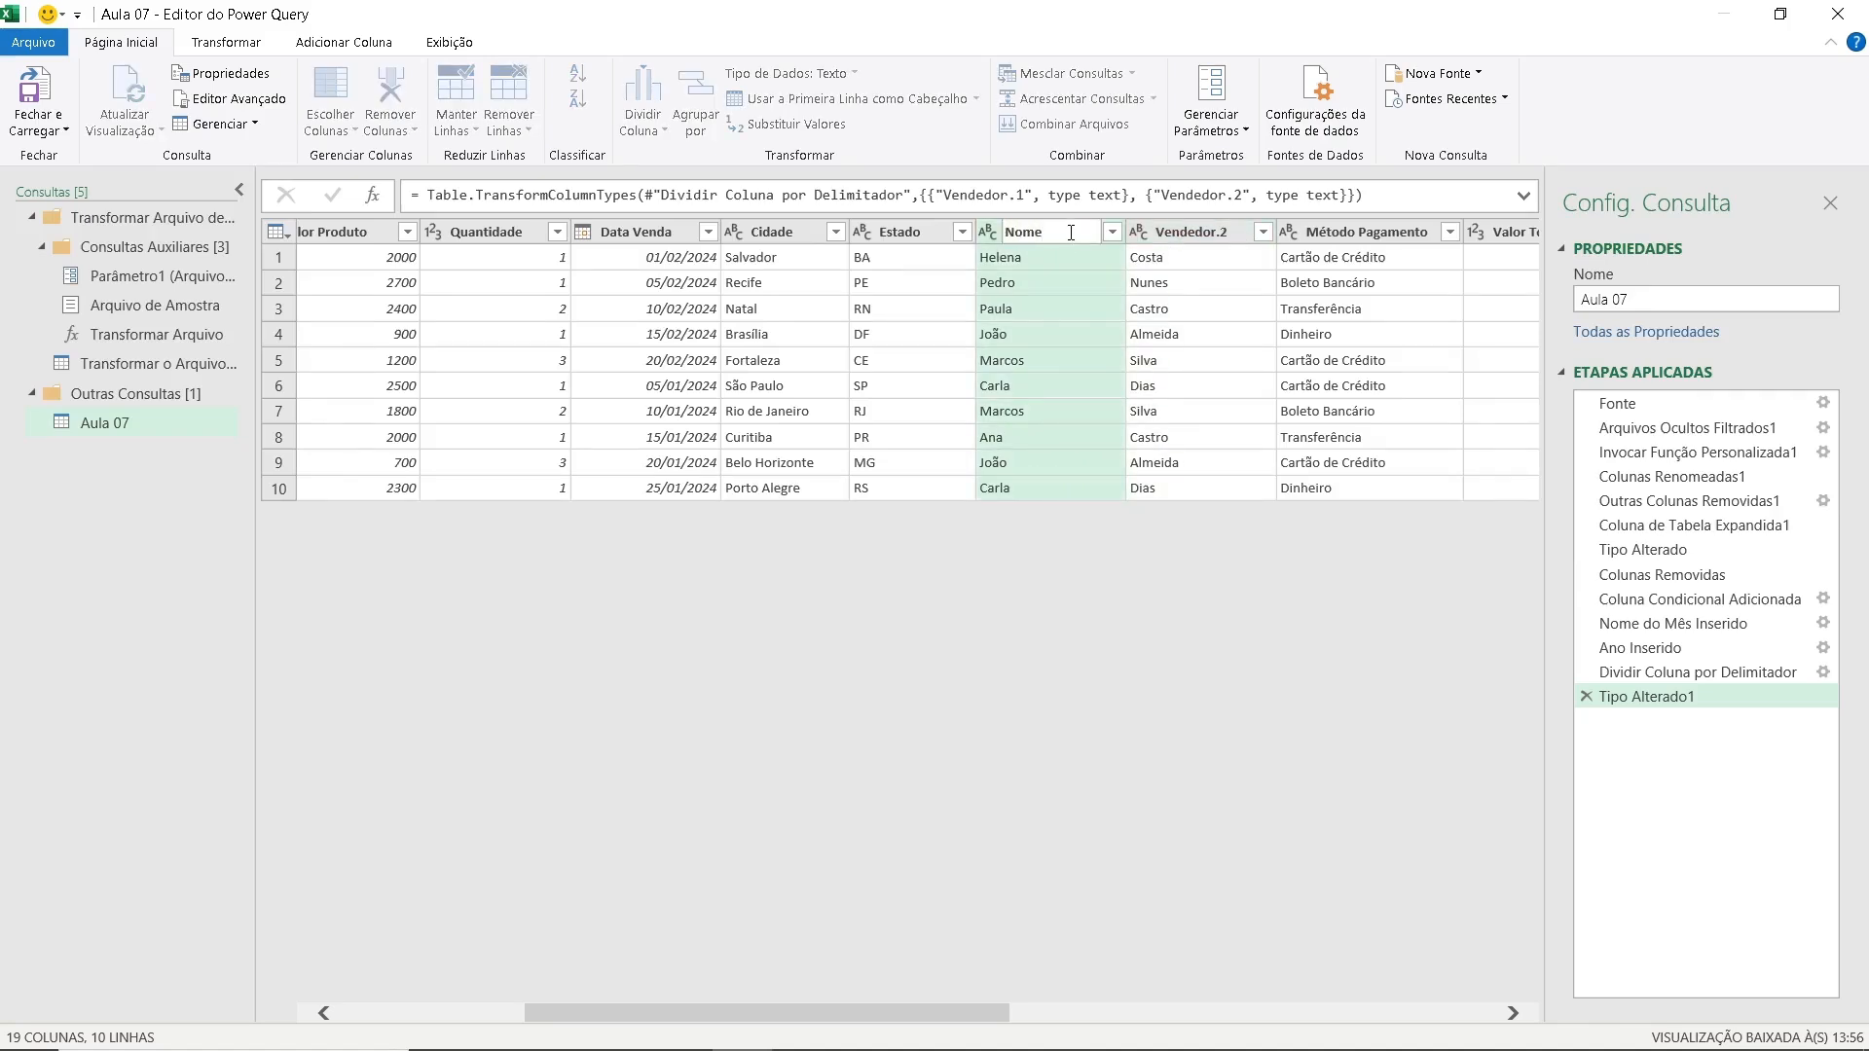
{"action": "left_click", "coordinate": [1163, 233]}
{"action": "double_click", "coordinate": [1163, 234]}
{"action": "type", "text": "Sobrenome"}
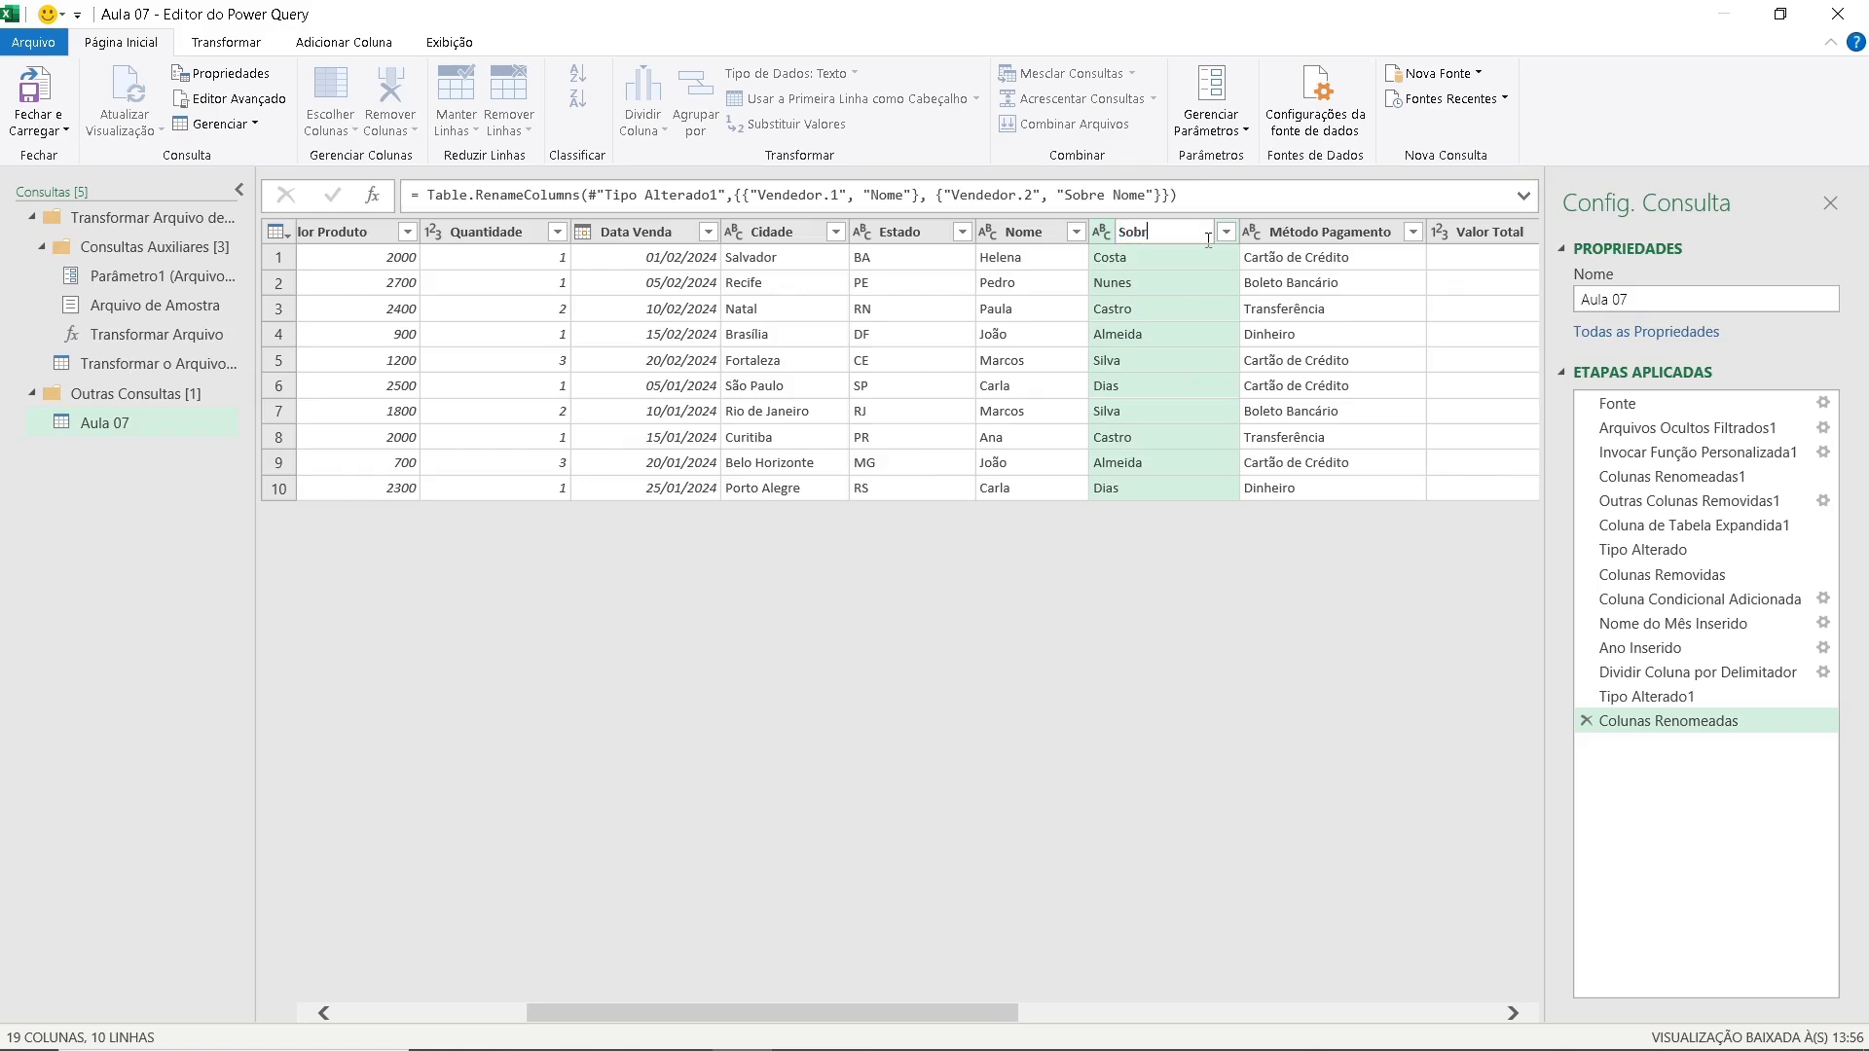
{"action": "key", "text": "Return"}
{"action": "left_click", "coordinate": [1151, 259]}
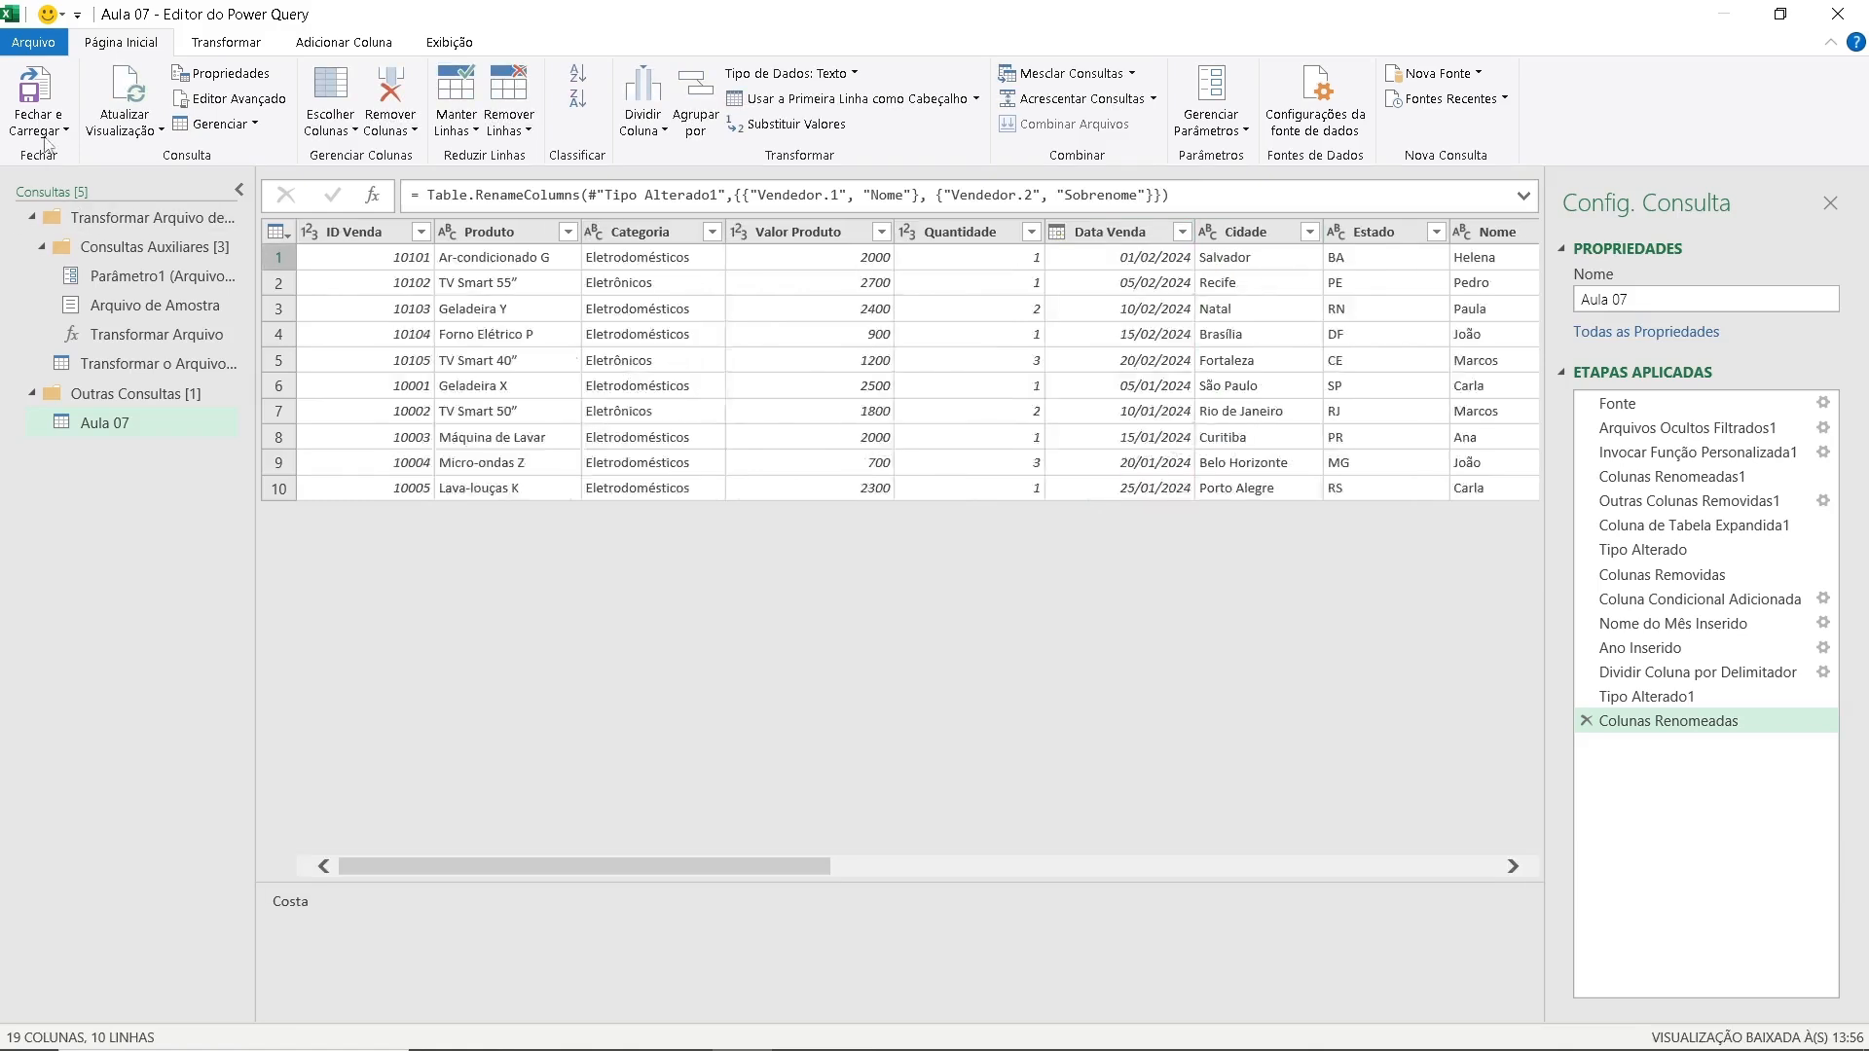
- Close the query editor and load the Aula 07 query into the workbook as a table
{"action": "left_click", "coordinate": [49, 128]}
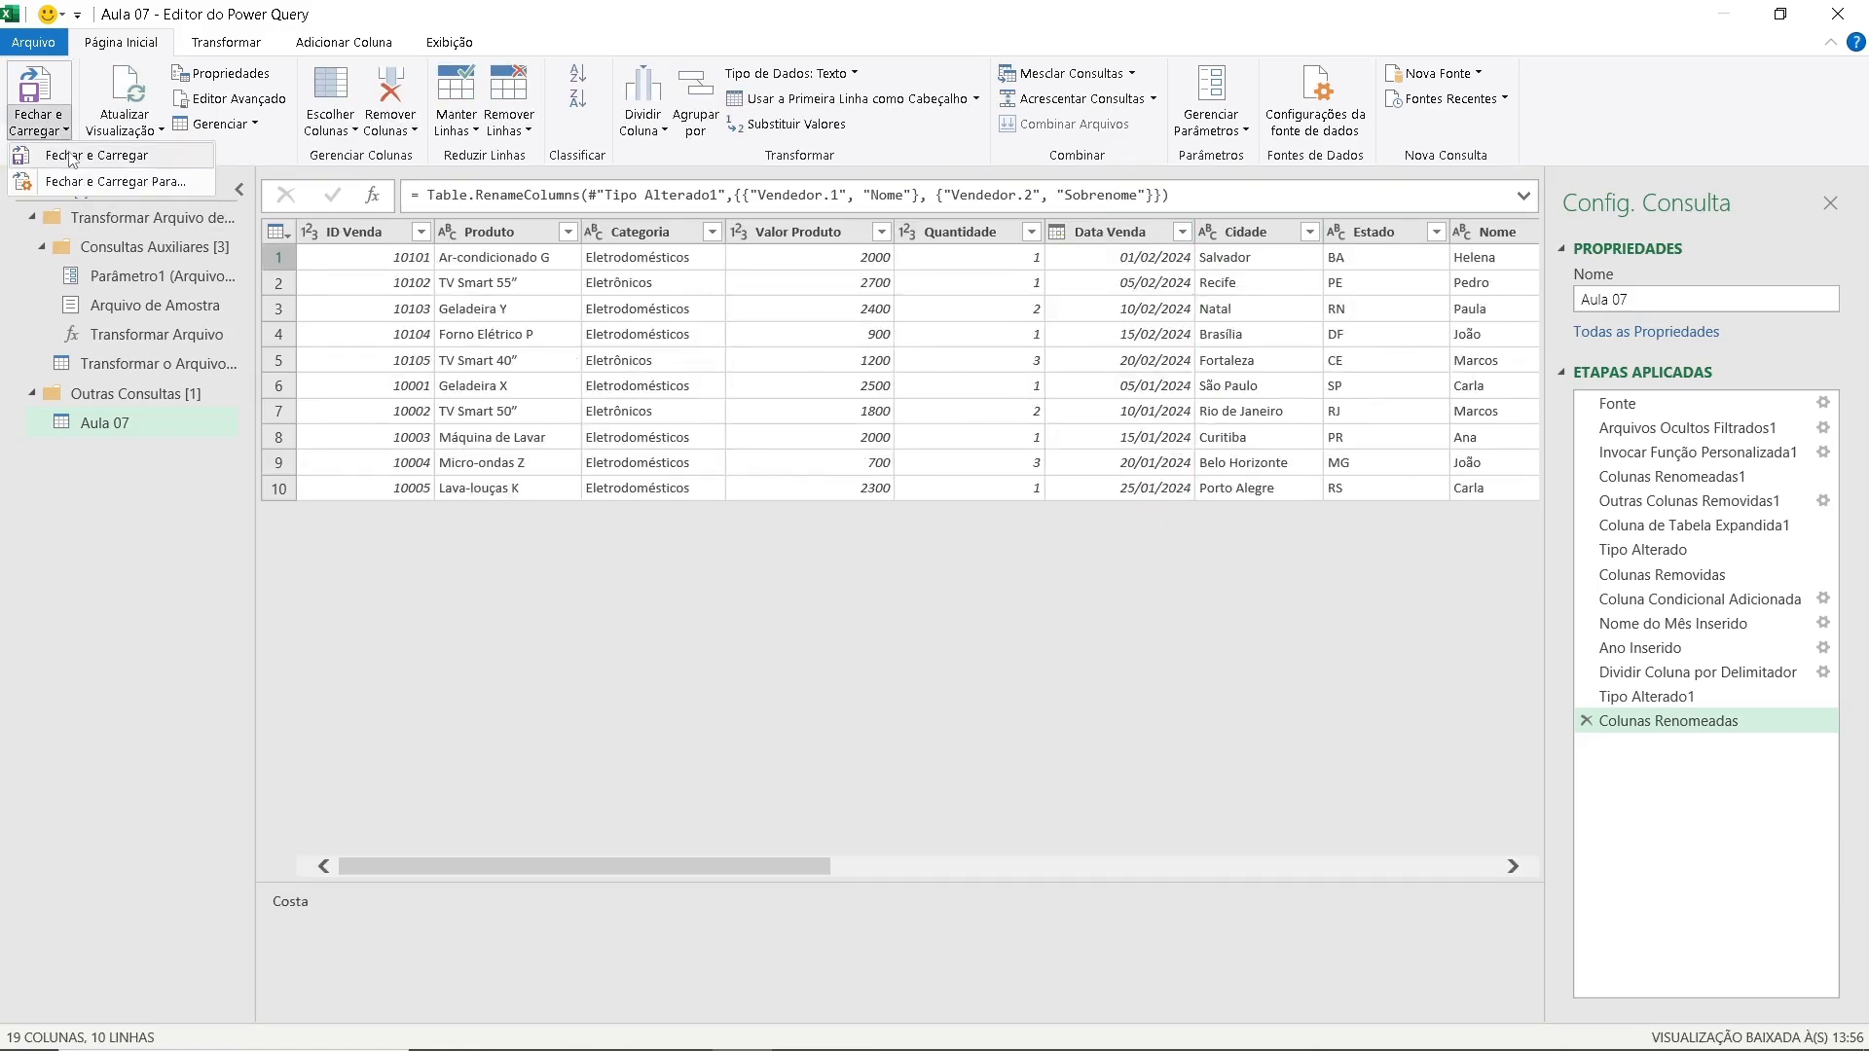
{"action": "left_click", "coordinate": [78, 156]}
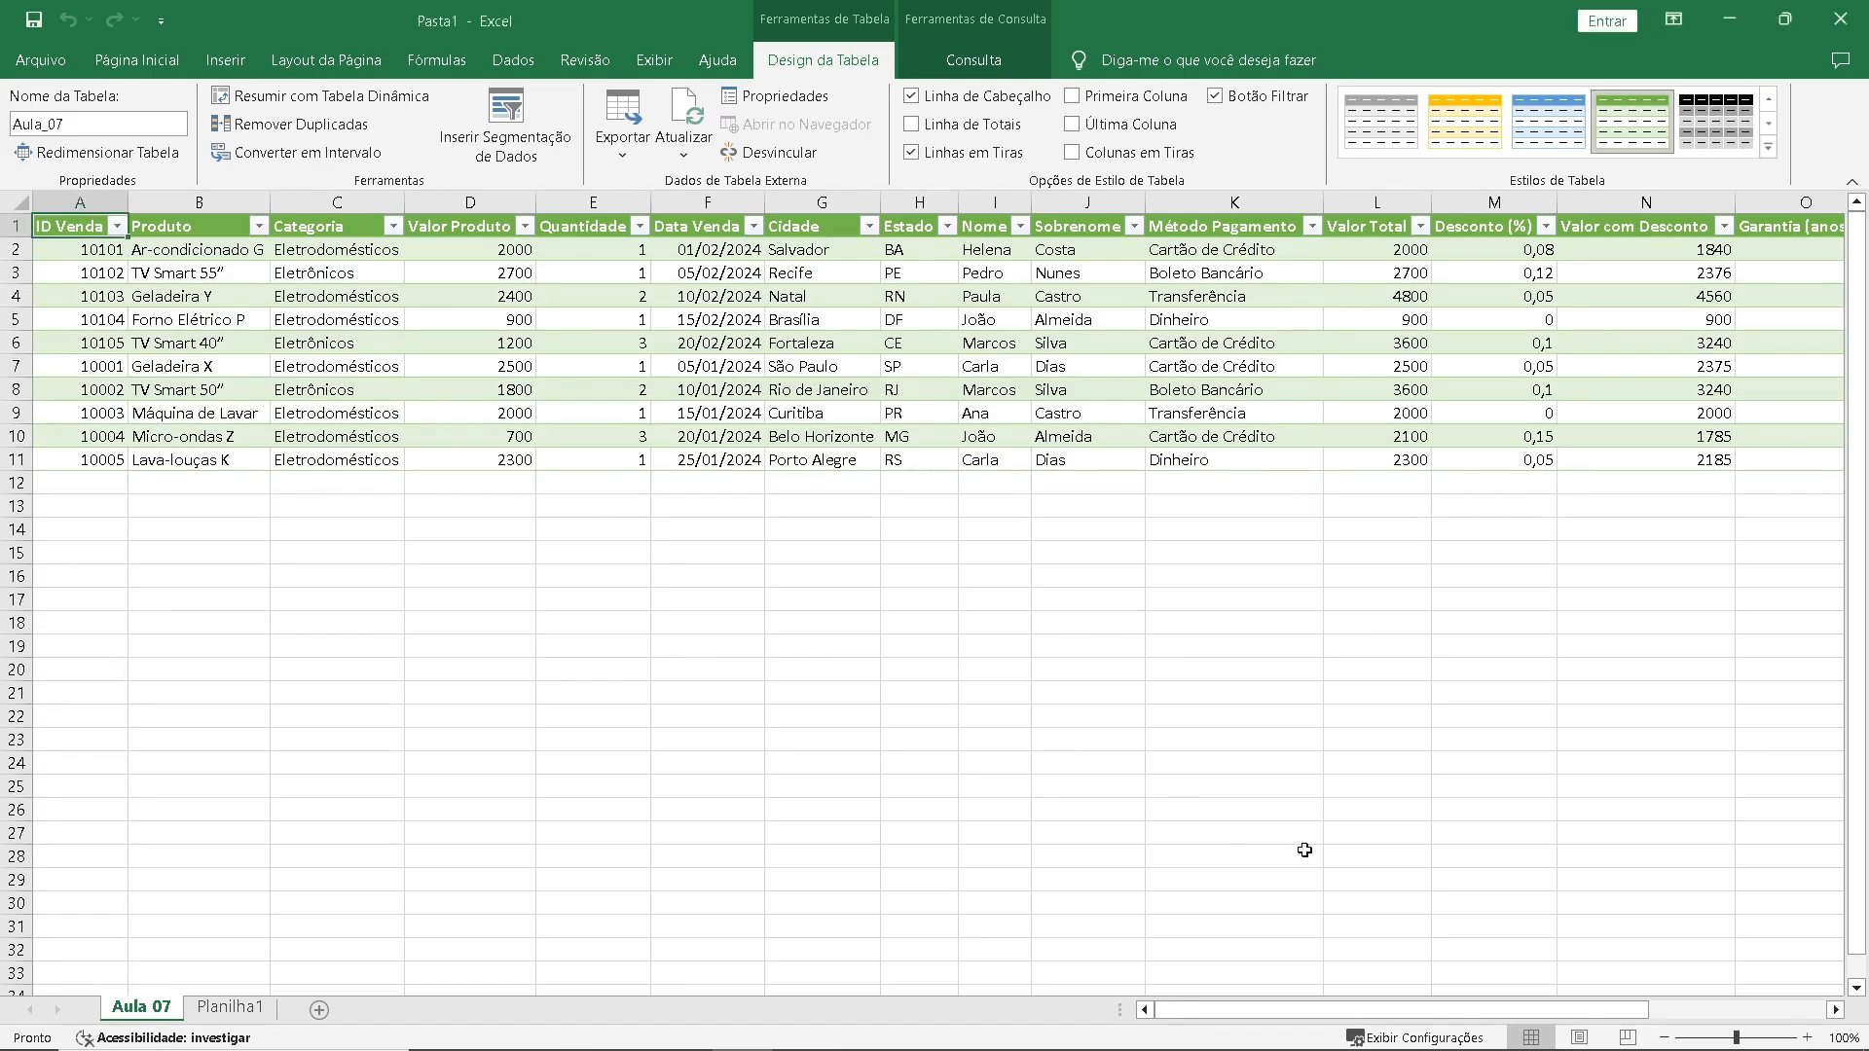
{"action": "mouse_move", "coordinate": [1325, 1009]}
{"action": "left_mouse_down"}
{"action": "mouse_move", "coordinate": [1510, 996]}
{"action": "mouse_move", "coordinate": [1333, 994]}
{"action": "left_mouse_up"}
- Clear the Valor Produto through Estado data in D2:H11, and refresh the table from its query
{"action": "left_click", "coordinate": [470, 366]}
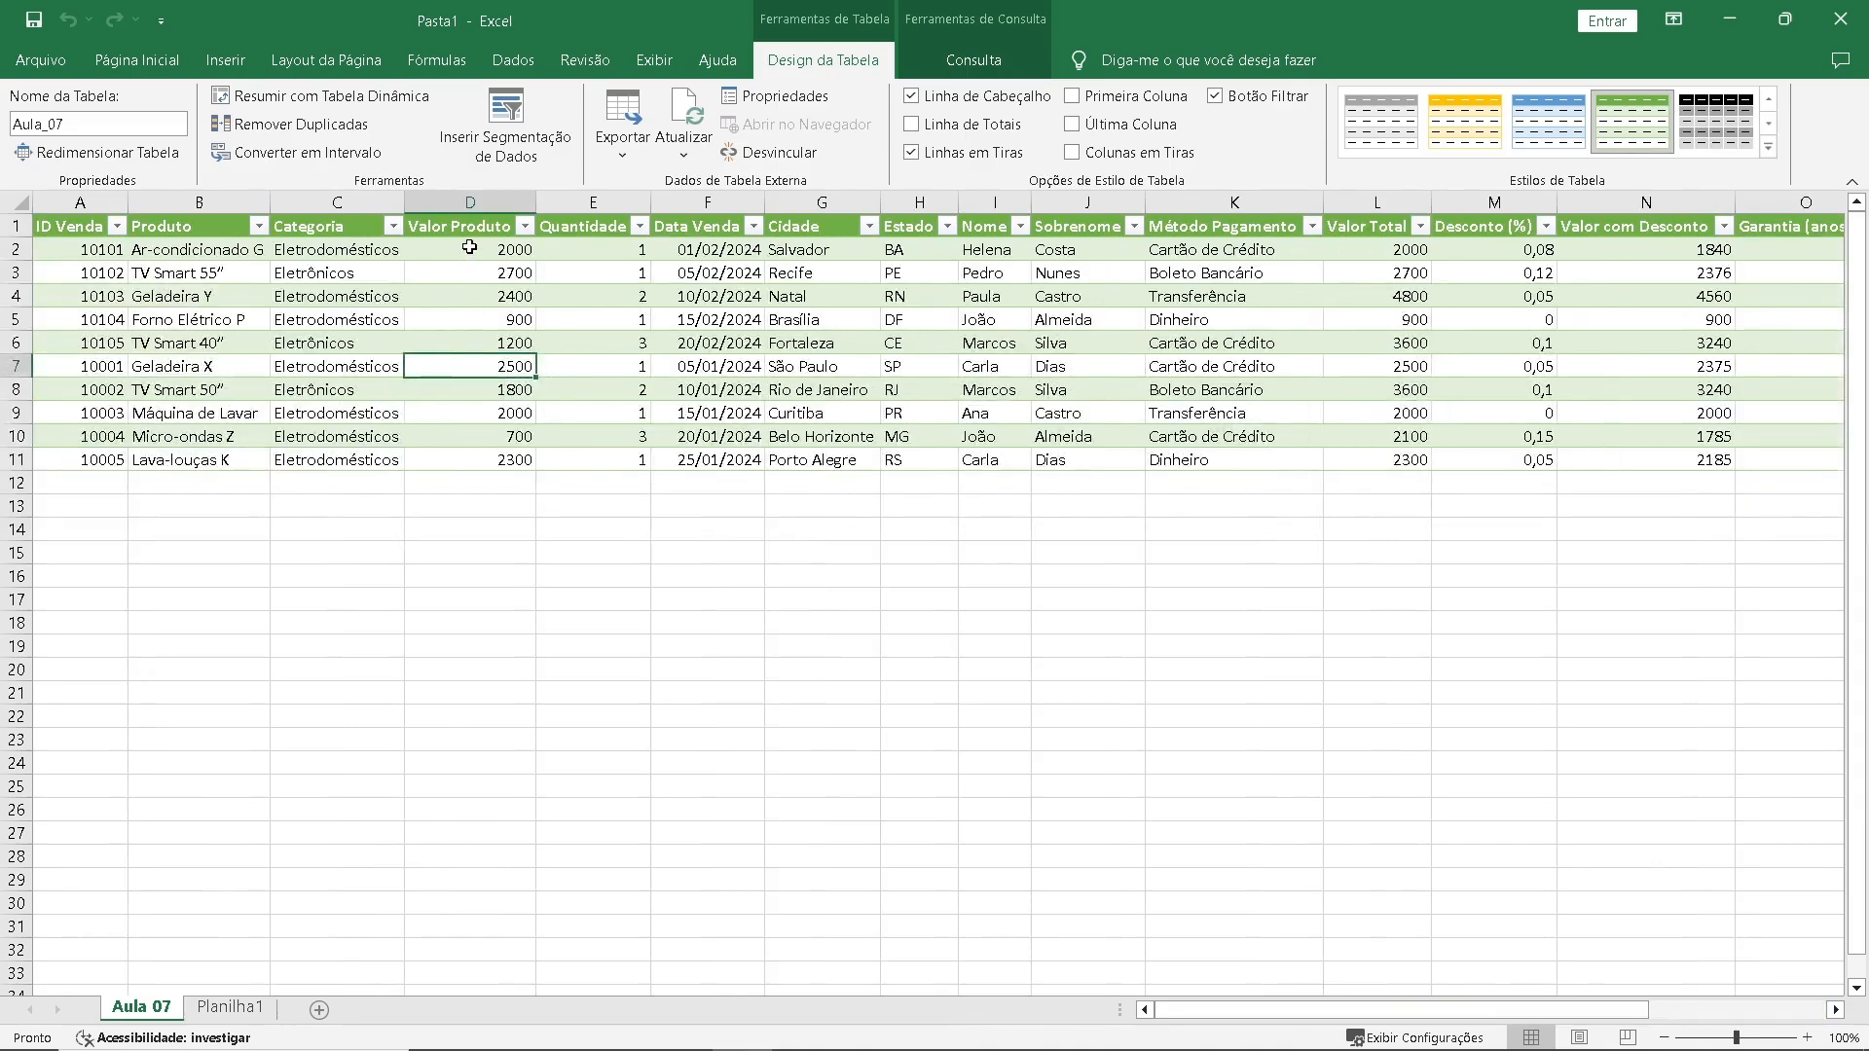
{"action": "left_click_drag", "start_coordinate": [469, 247], "coordinate": [944, 454]}
{"action": "key", "text": "Delete"}
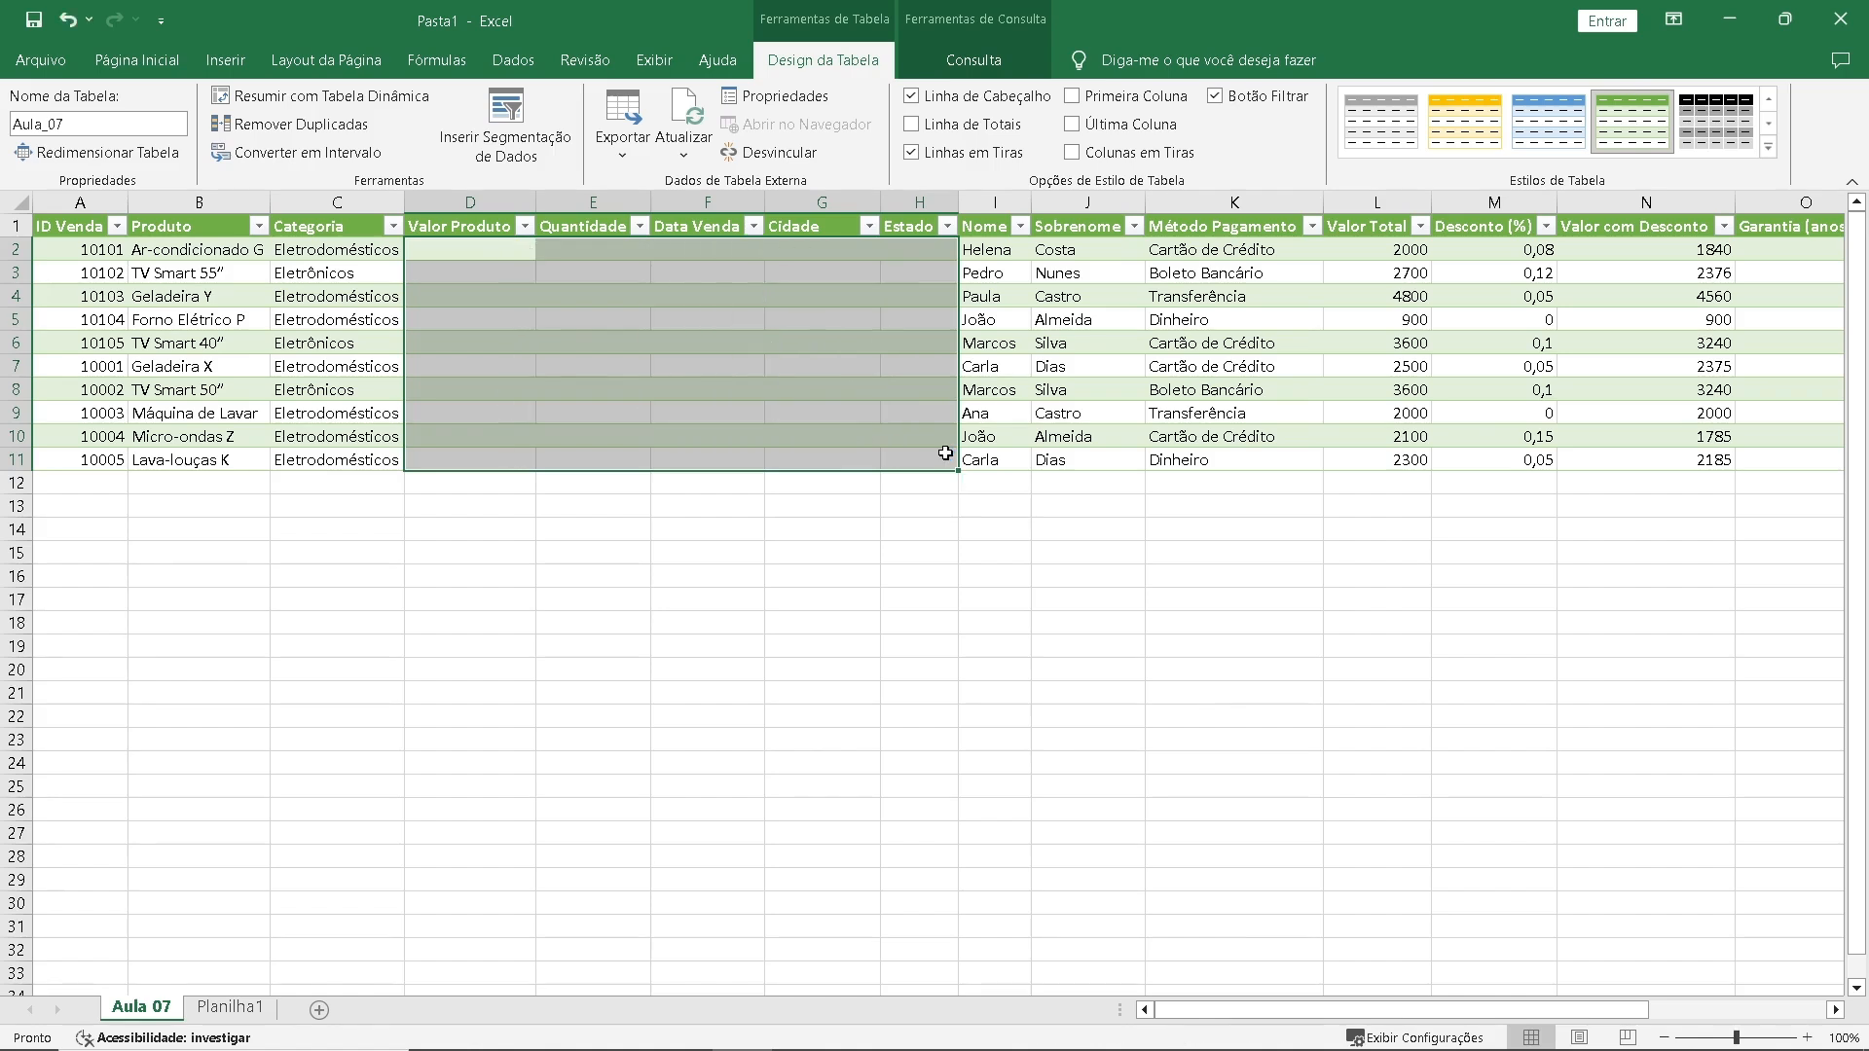
{"action": "left_click", "coordinate": [690, 151]}
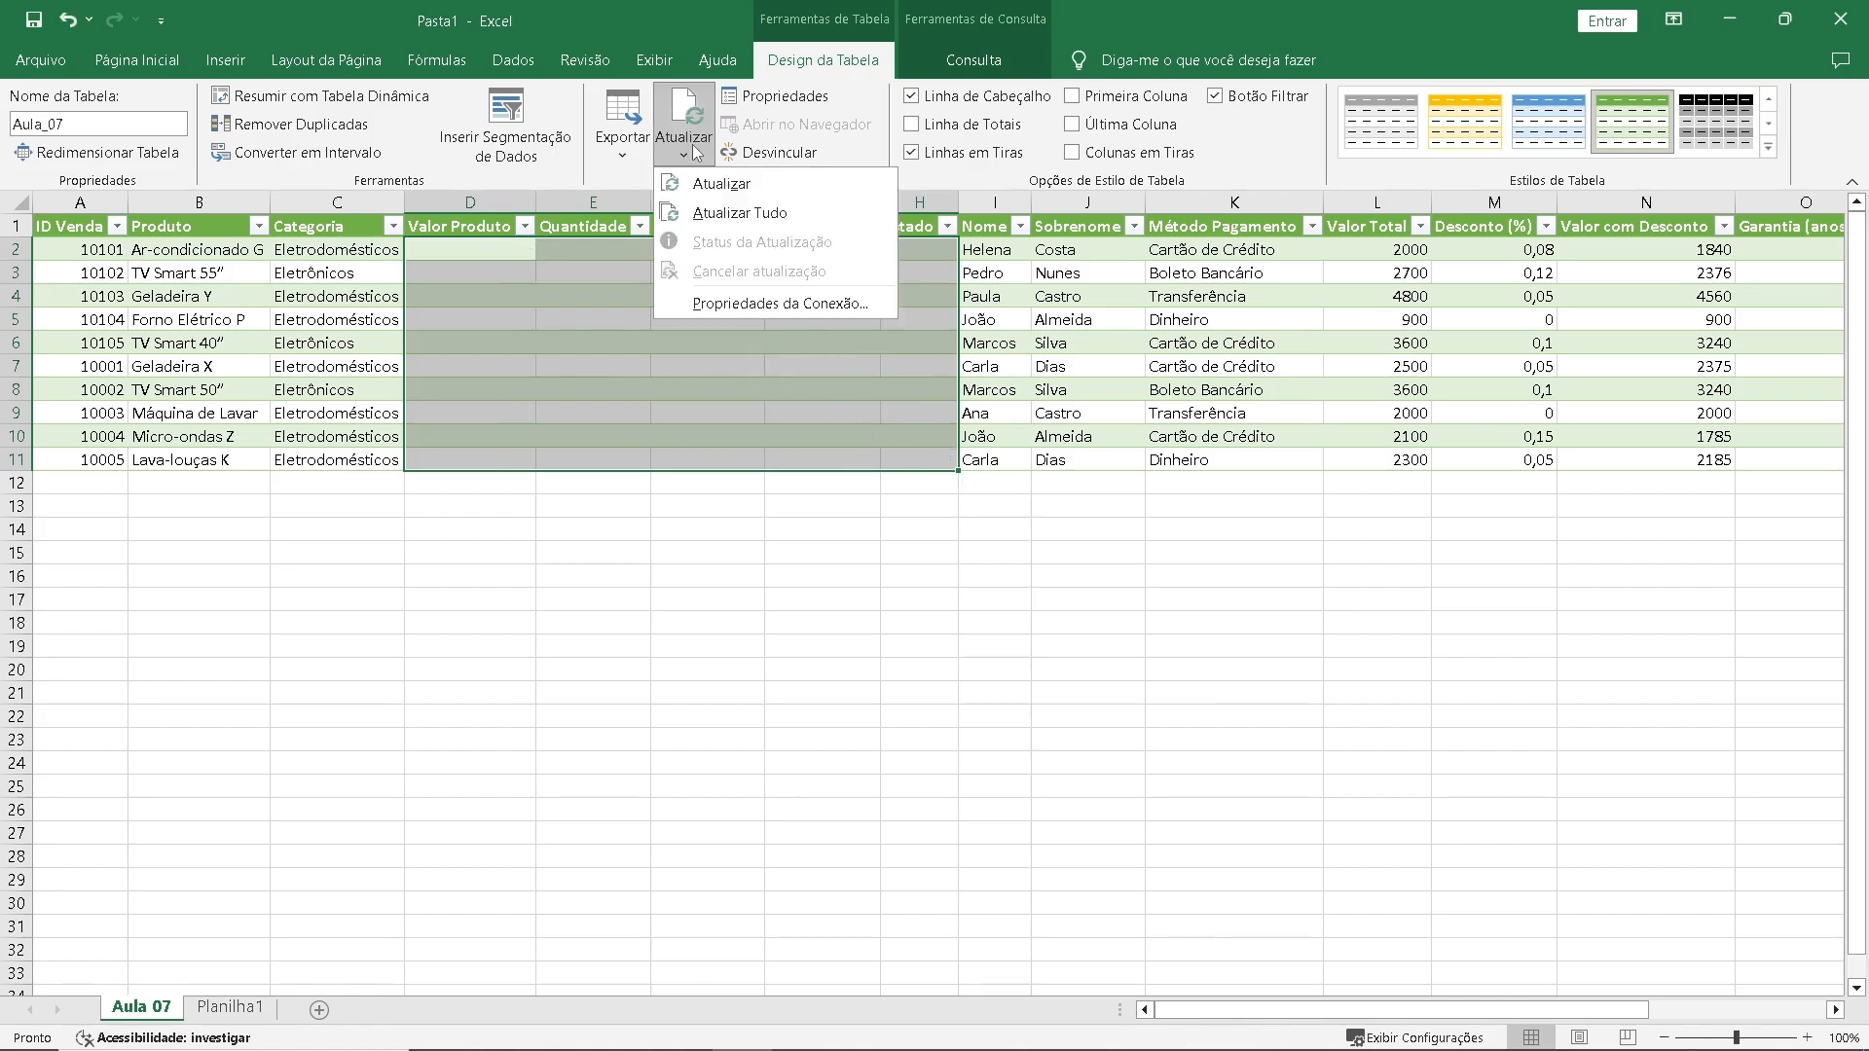
{"action": "left_click", "coordinate": [725, 185]}
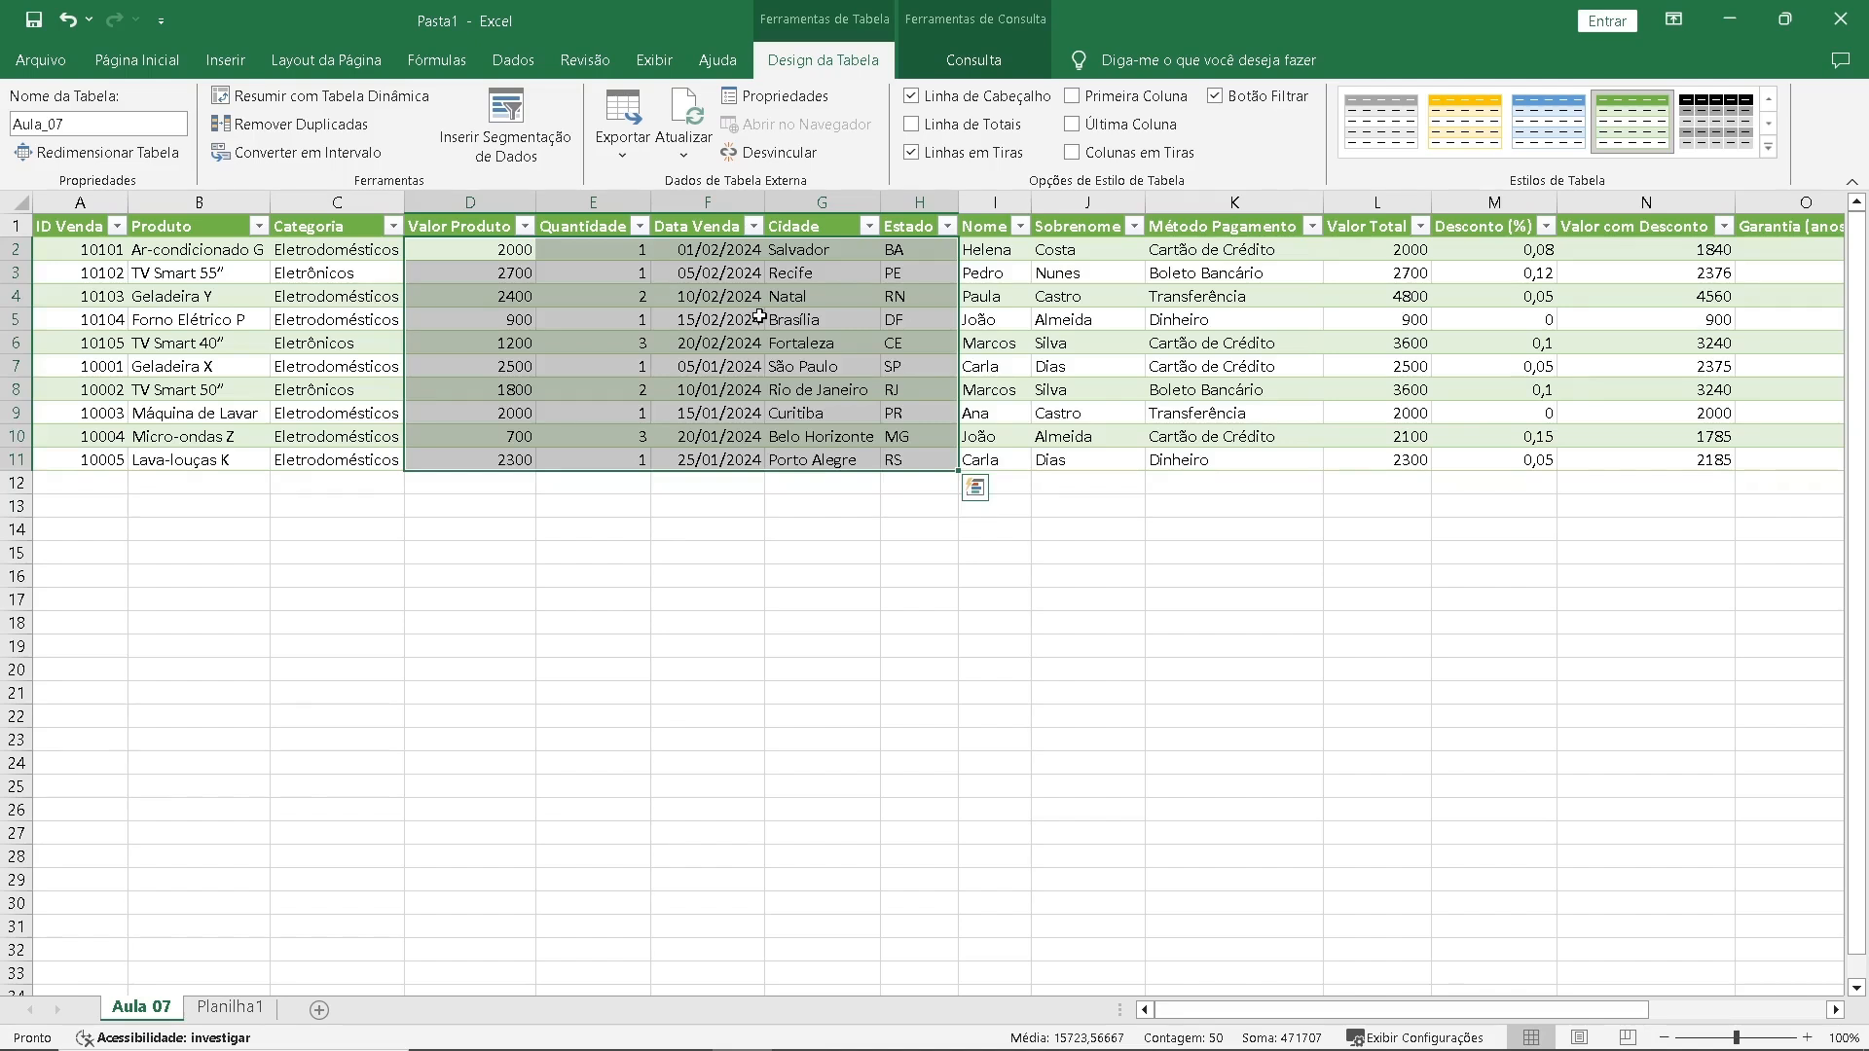
{"action": "left_click", "coordinate": [771, 319]}
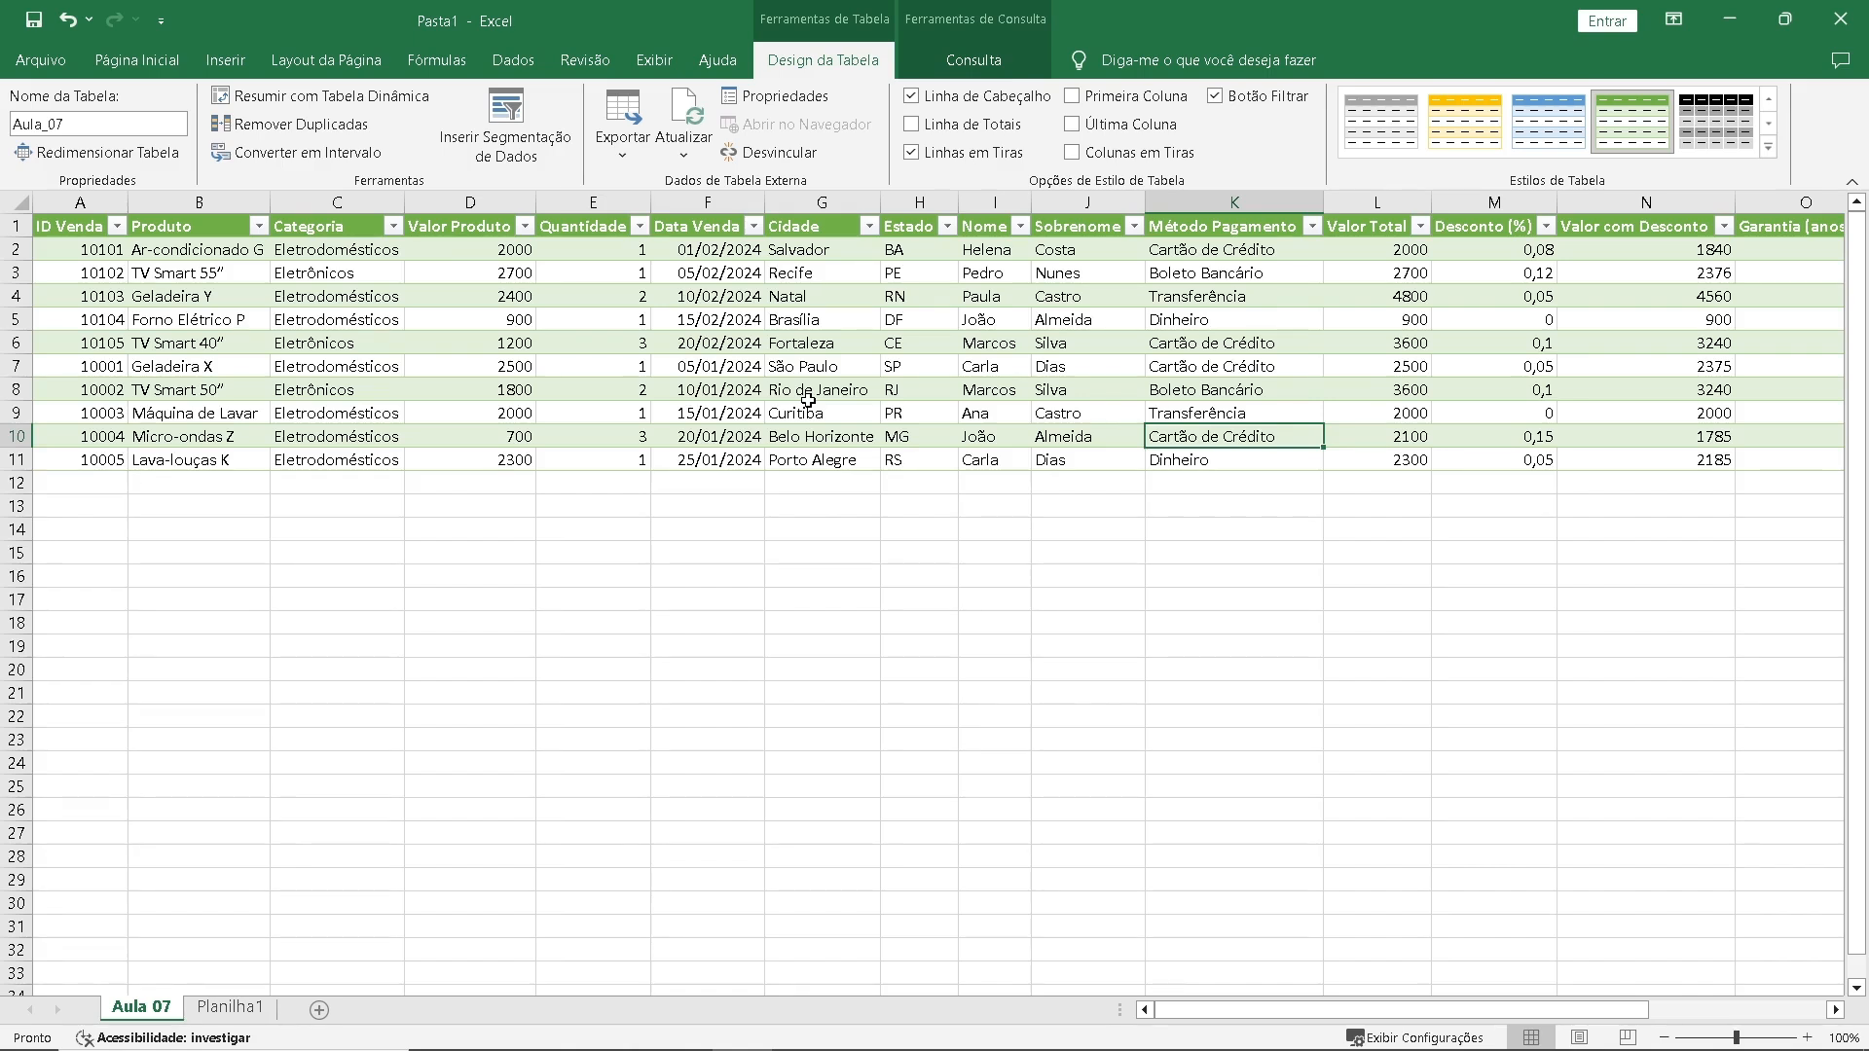
{"action": "left_click", "coordinate": [760, 409]}
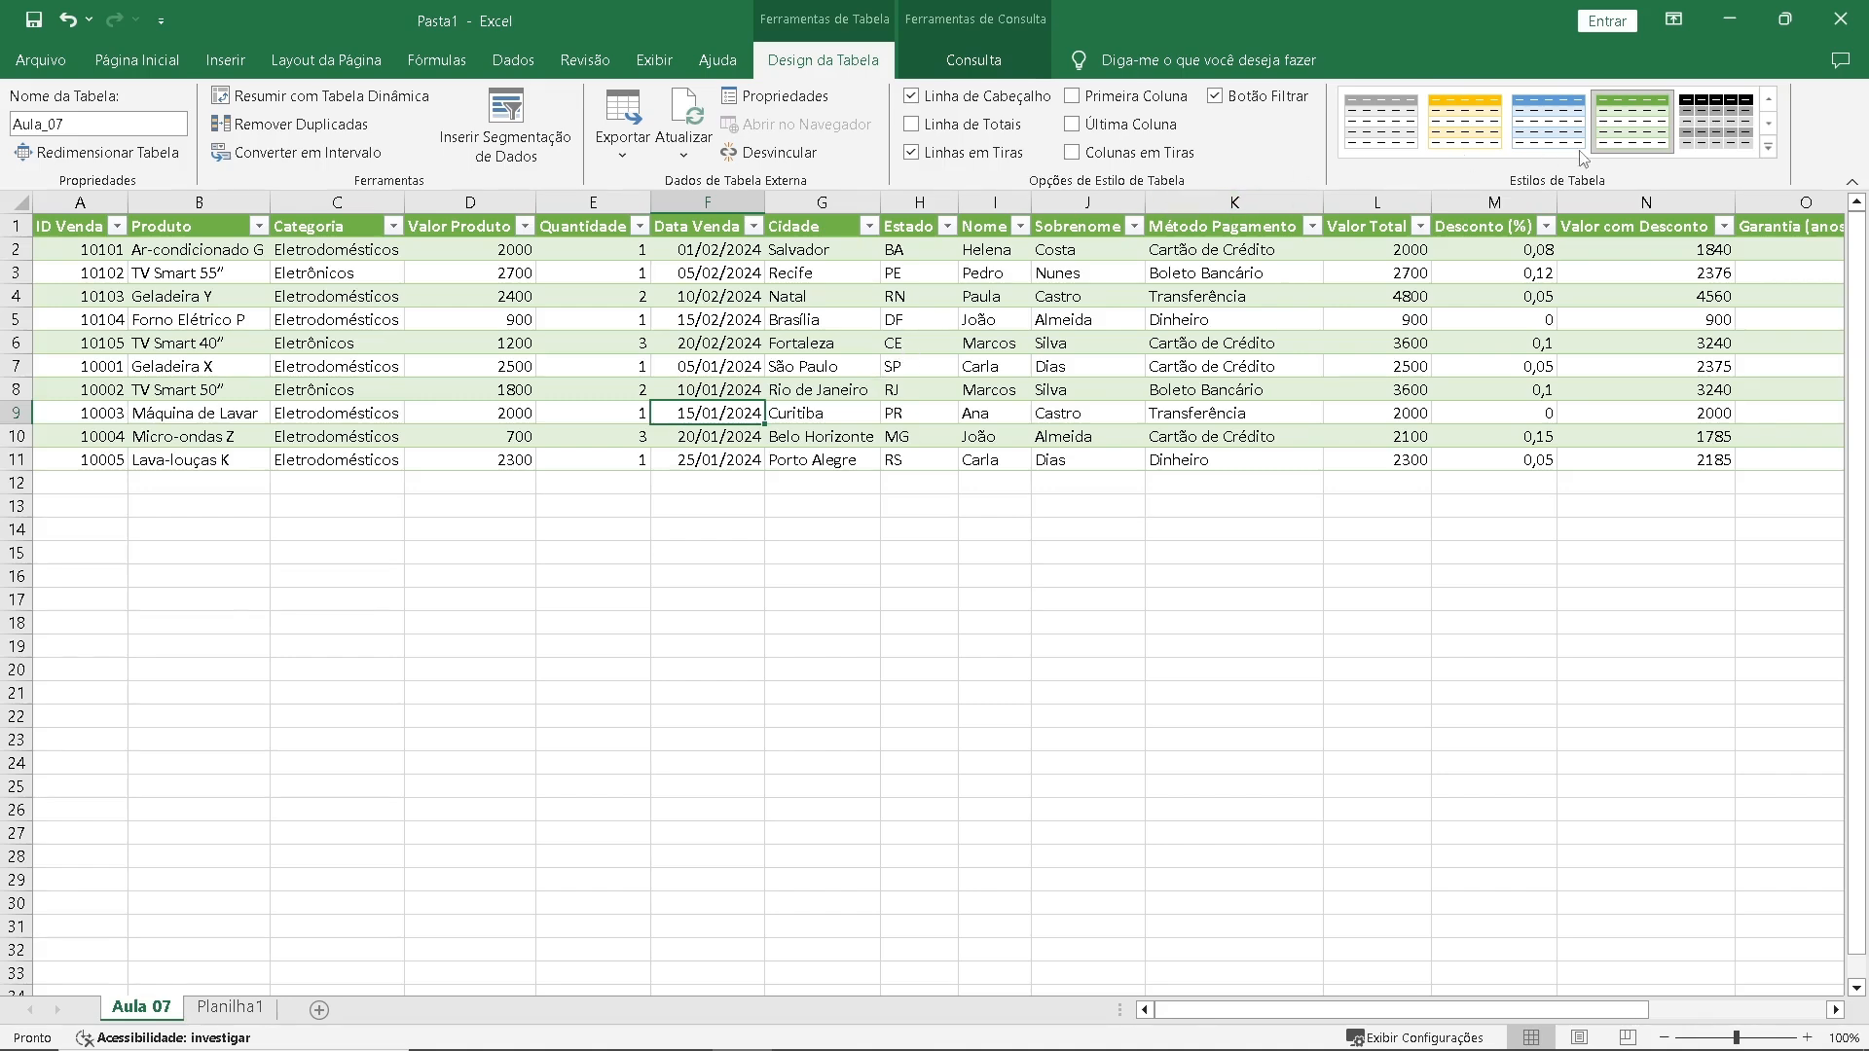
- Minimize Excel and move the Aula 07 - Mar workbook from the desktop into the Aula 07 folder
{"action": "left_click", "coordinate": [1729, 19]}
{"action": "left_click", "coordinate": [43, 287]}
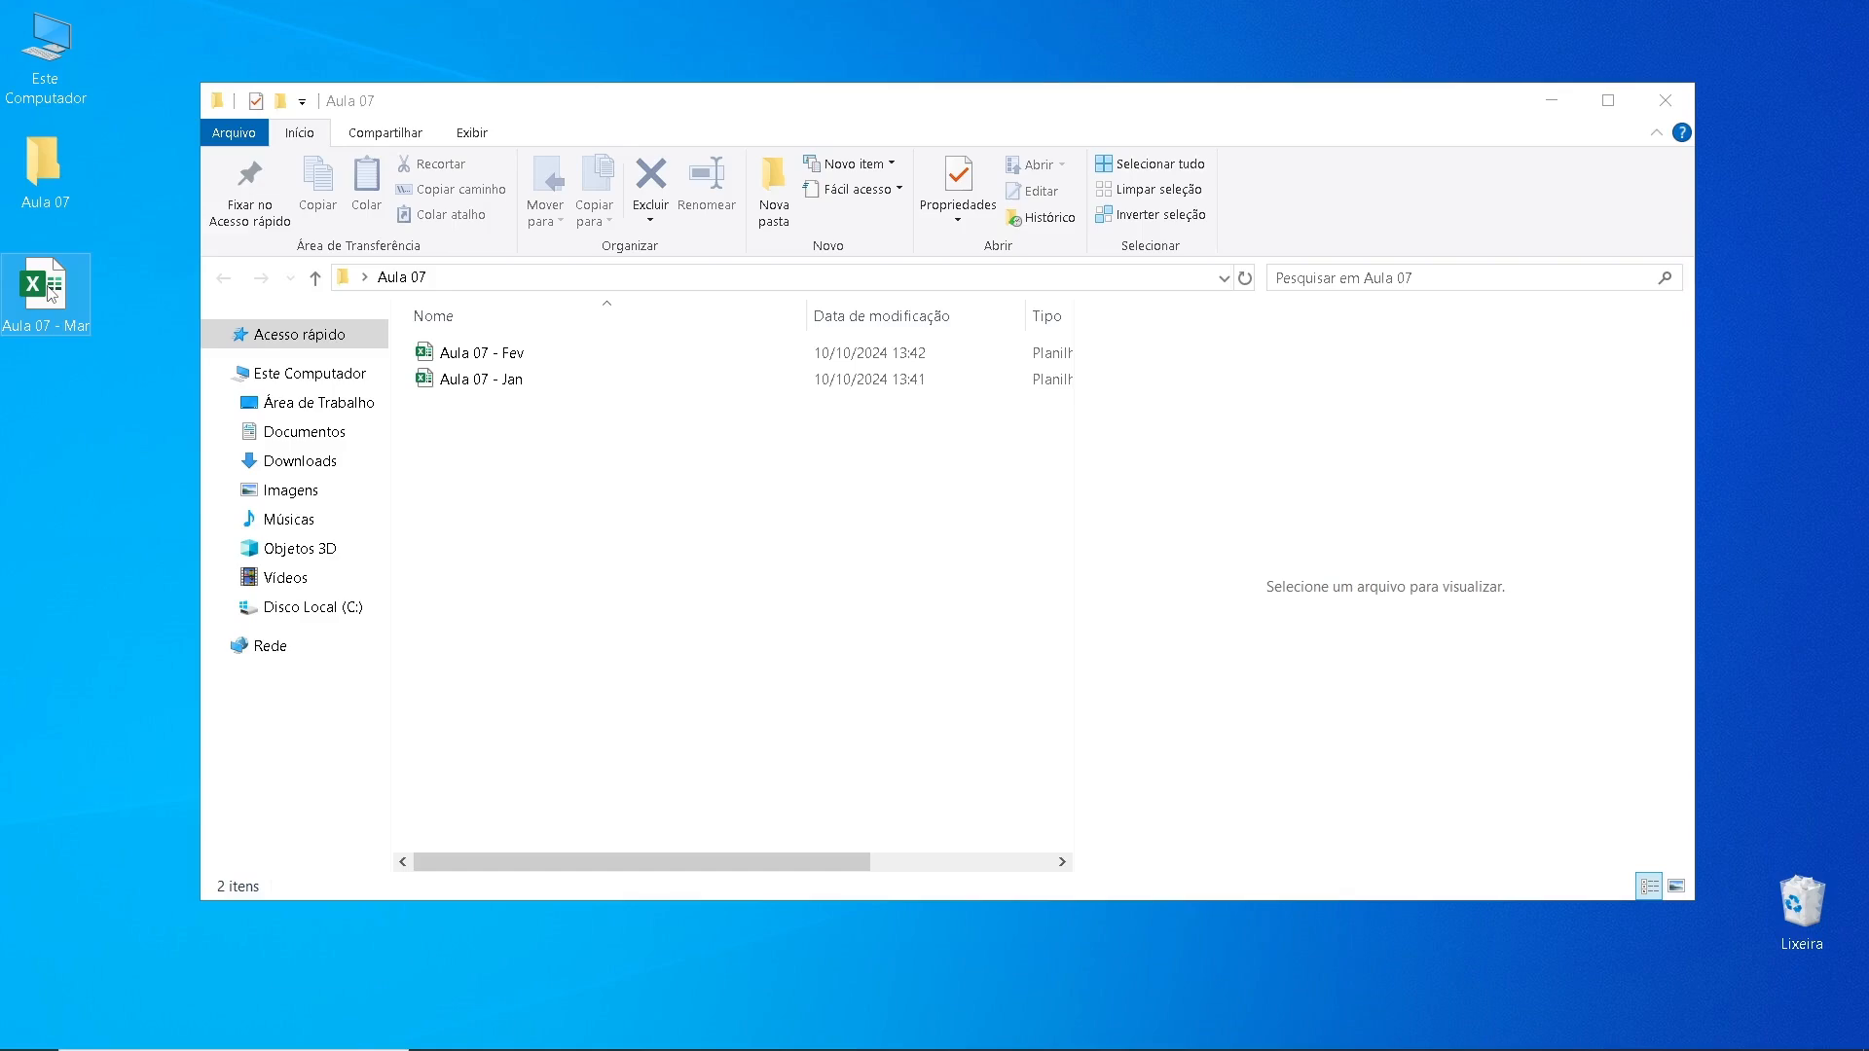
{"action": "left_click_drag", "start_coordinate": [52, 292], "coordinate": [491, 460]}
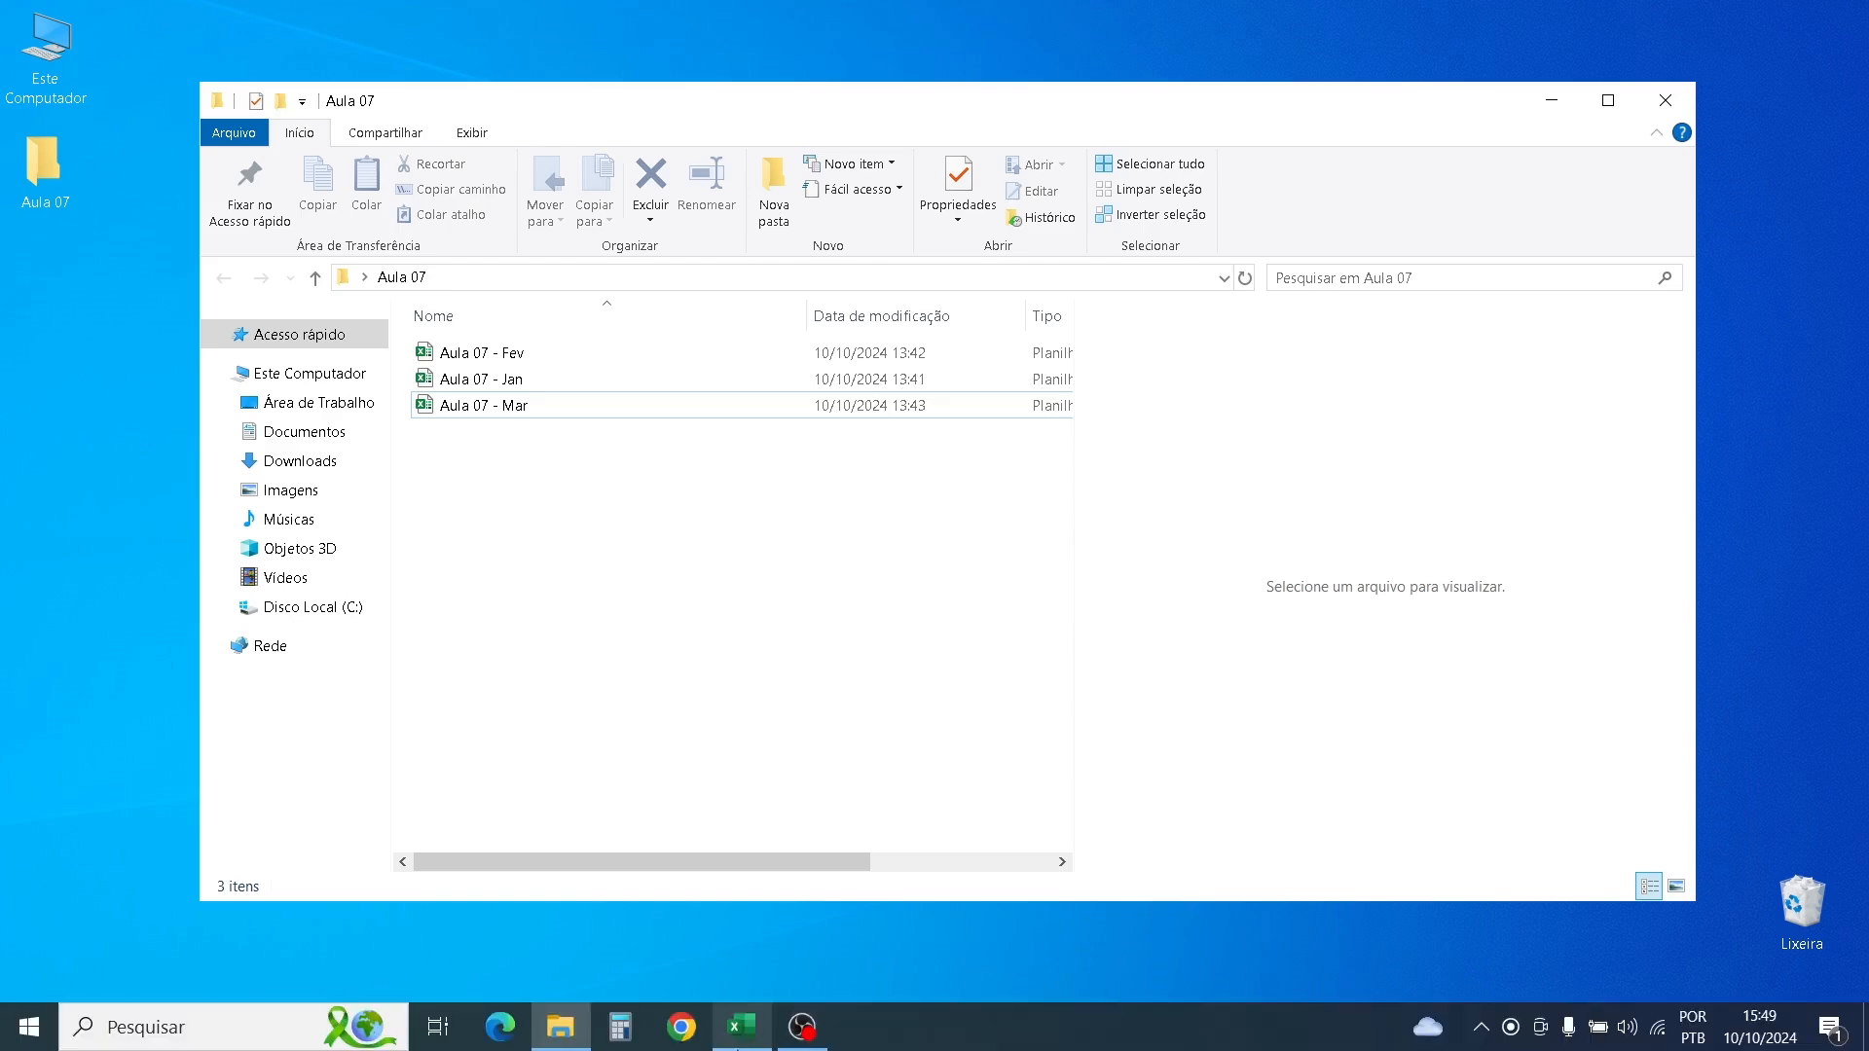
- Switch back to Excel, refresh all data connections to include the March workbook, and return to cell A1
{"action": "left_click", "coordinate": [740, 1032]}
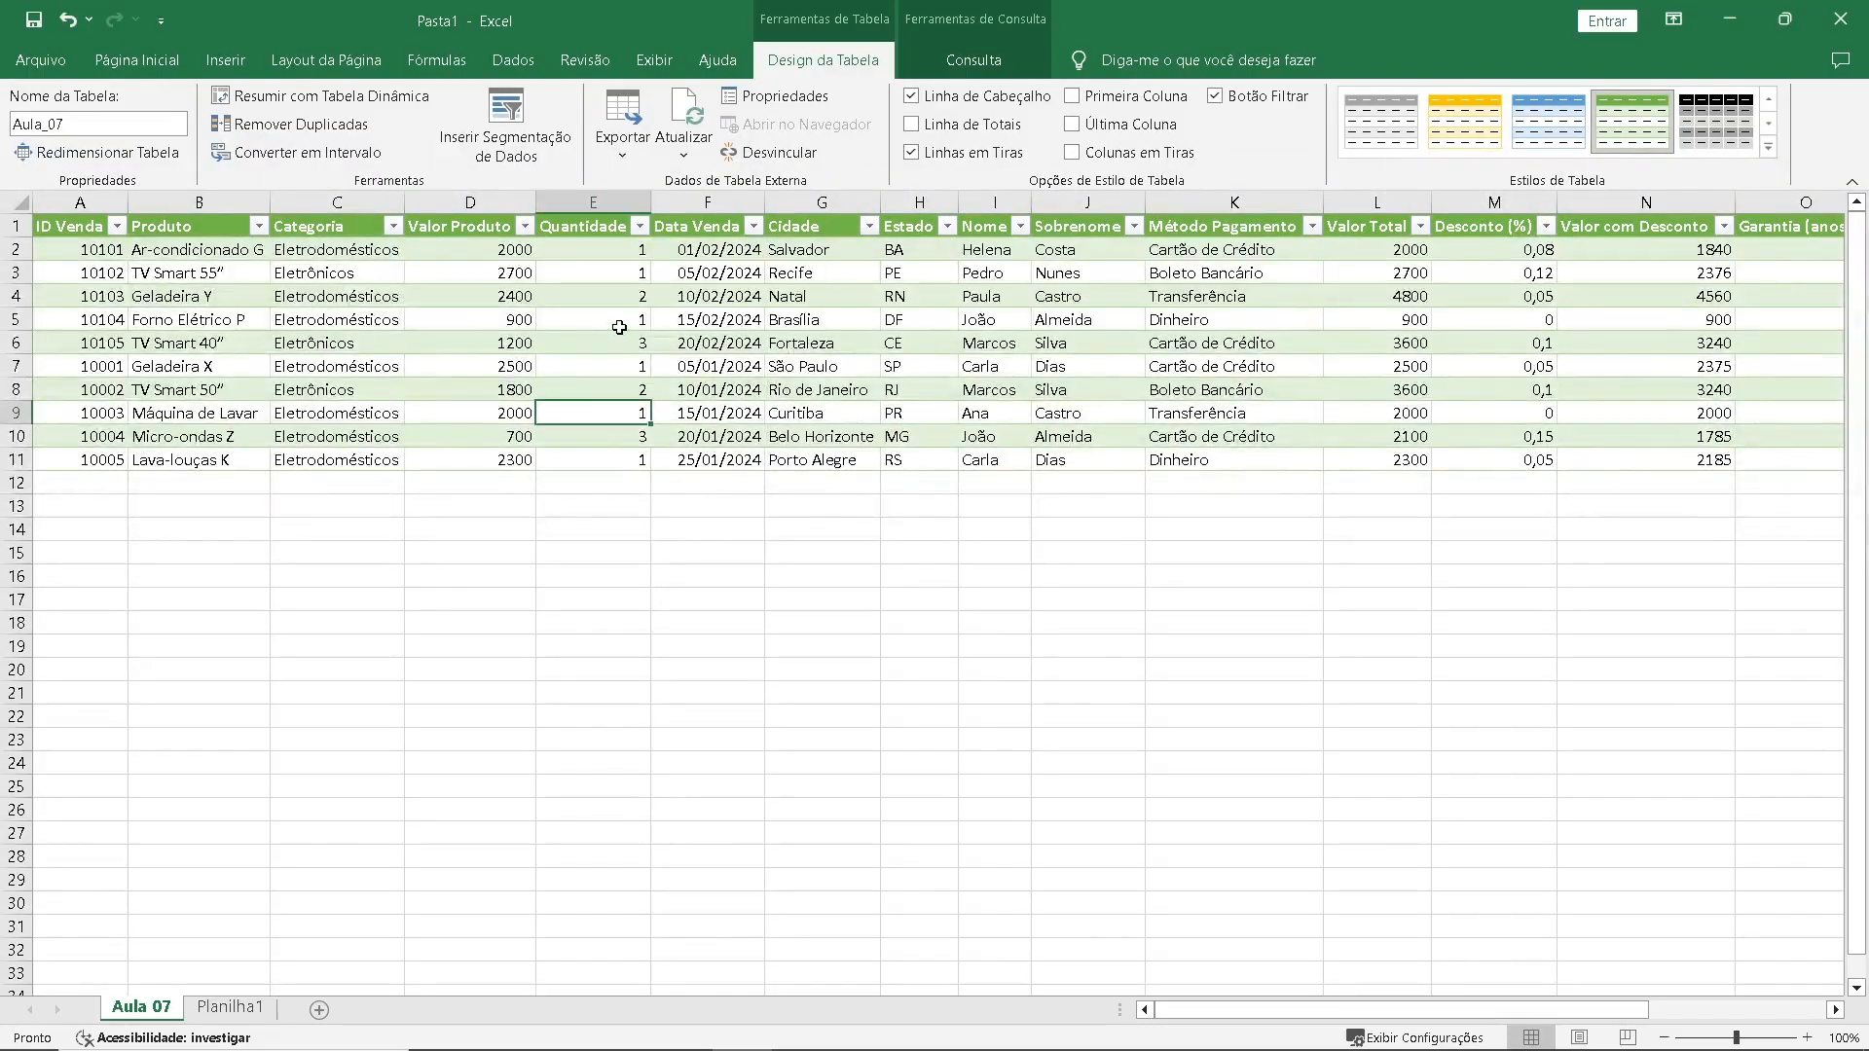
{"action": "left_click", "coordinate": [684, 154]}
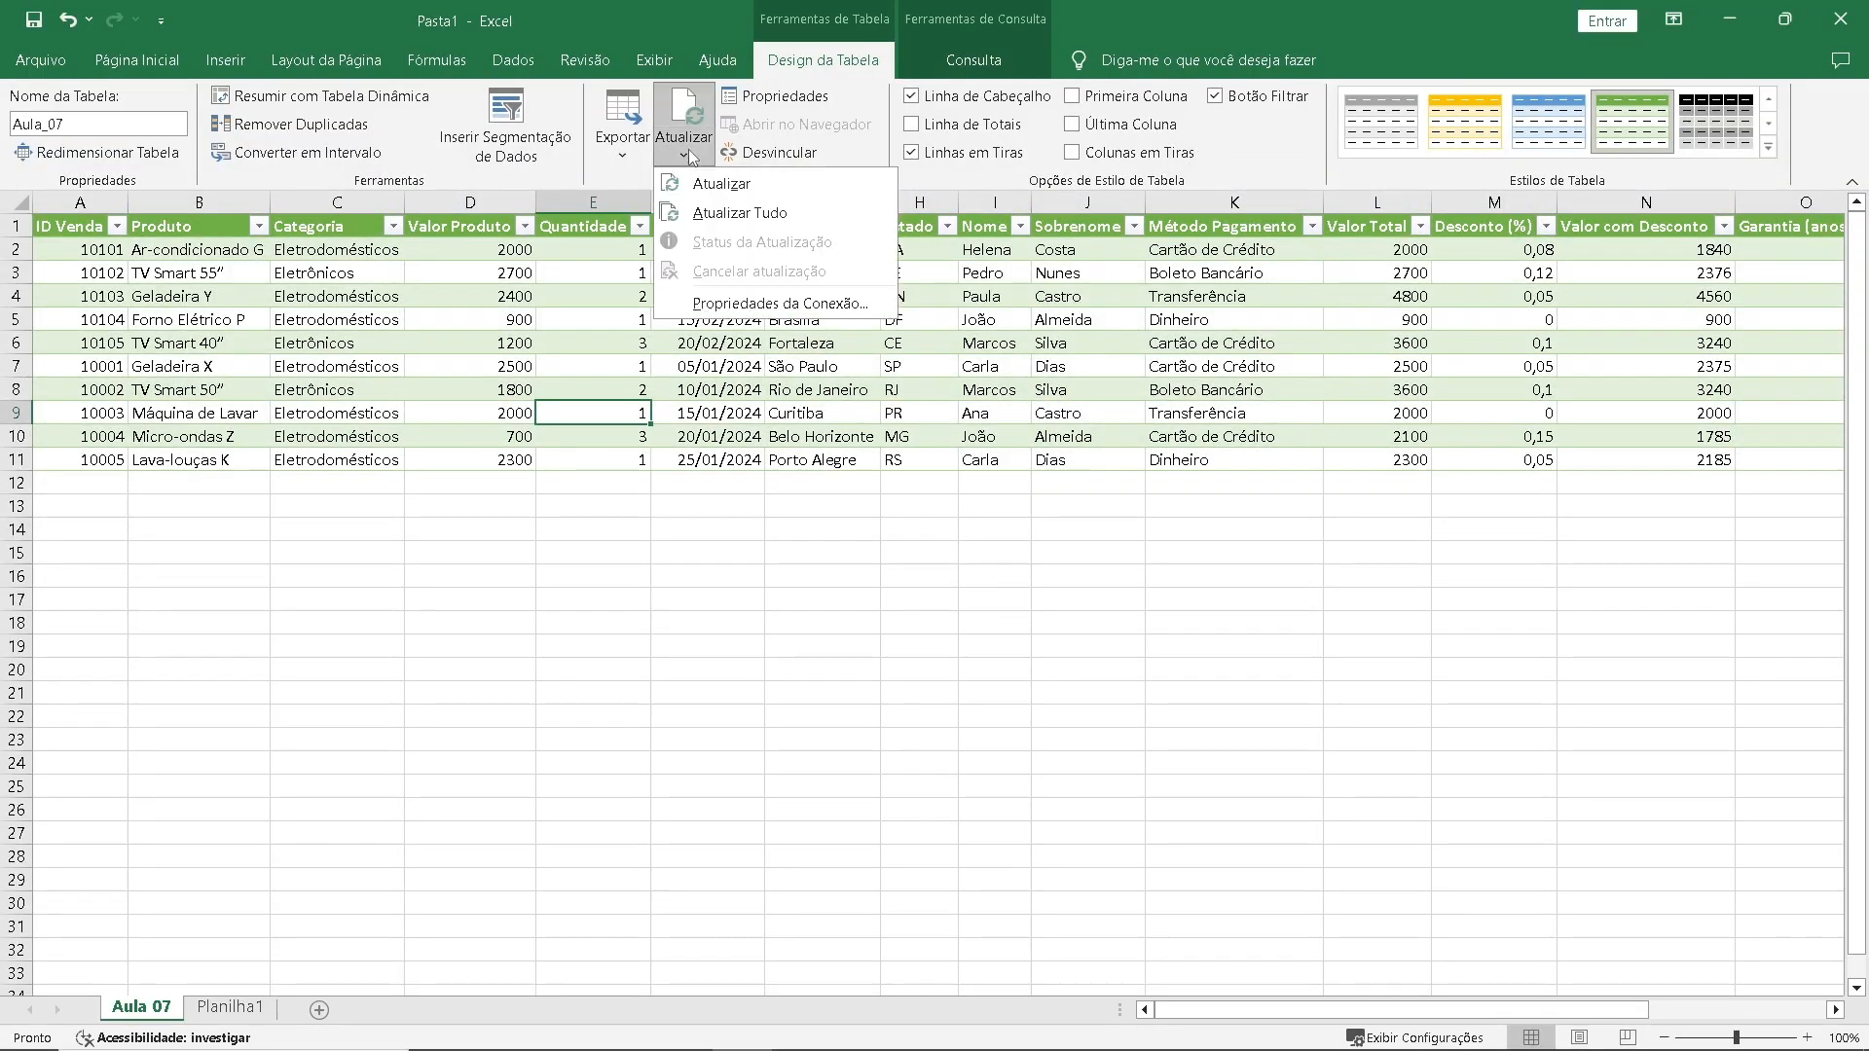
{"action": "left_click", "coordinate": [734, 215]}
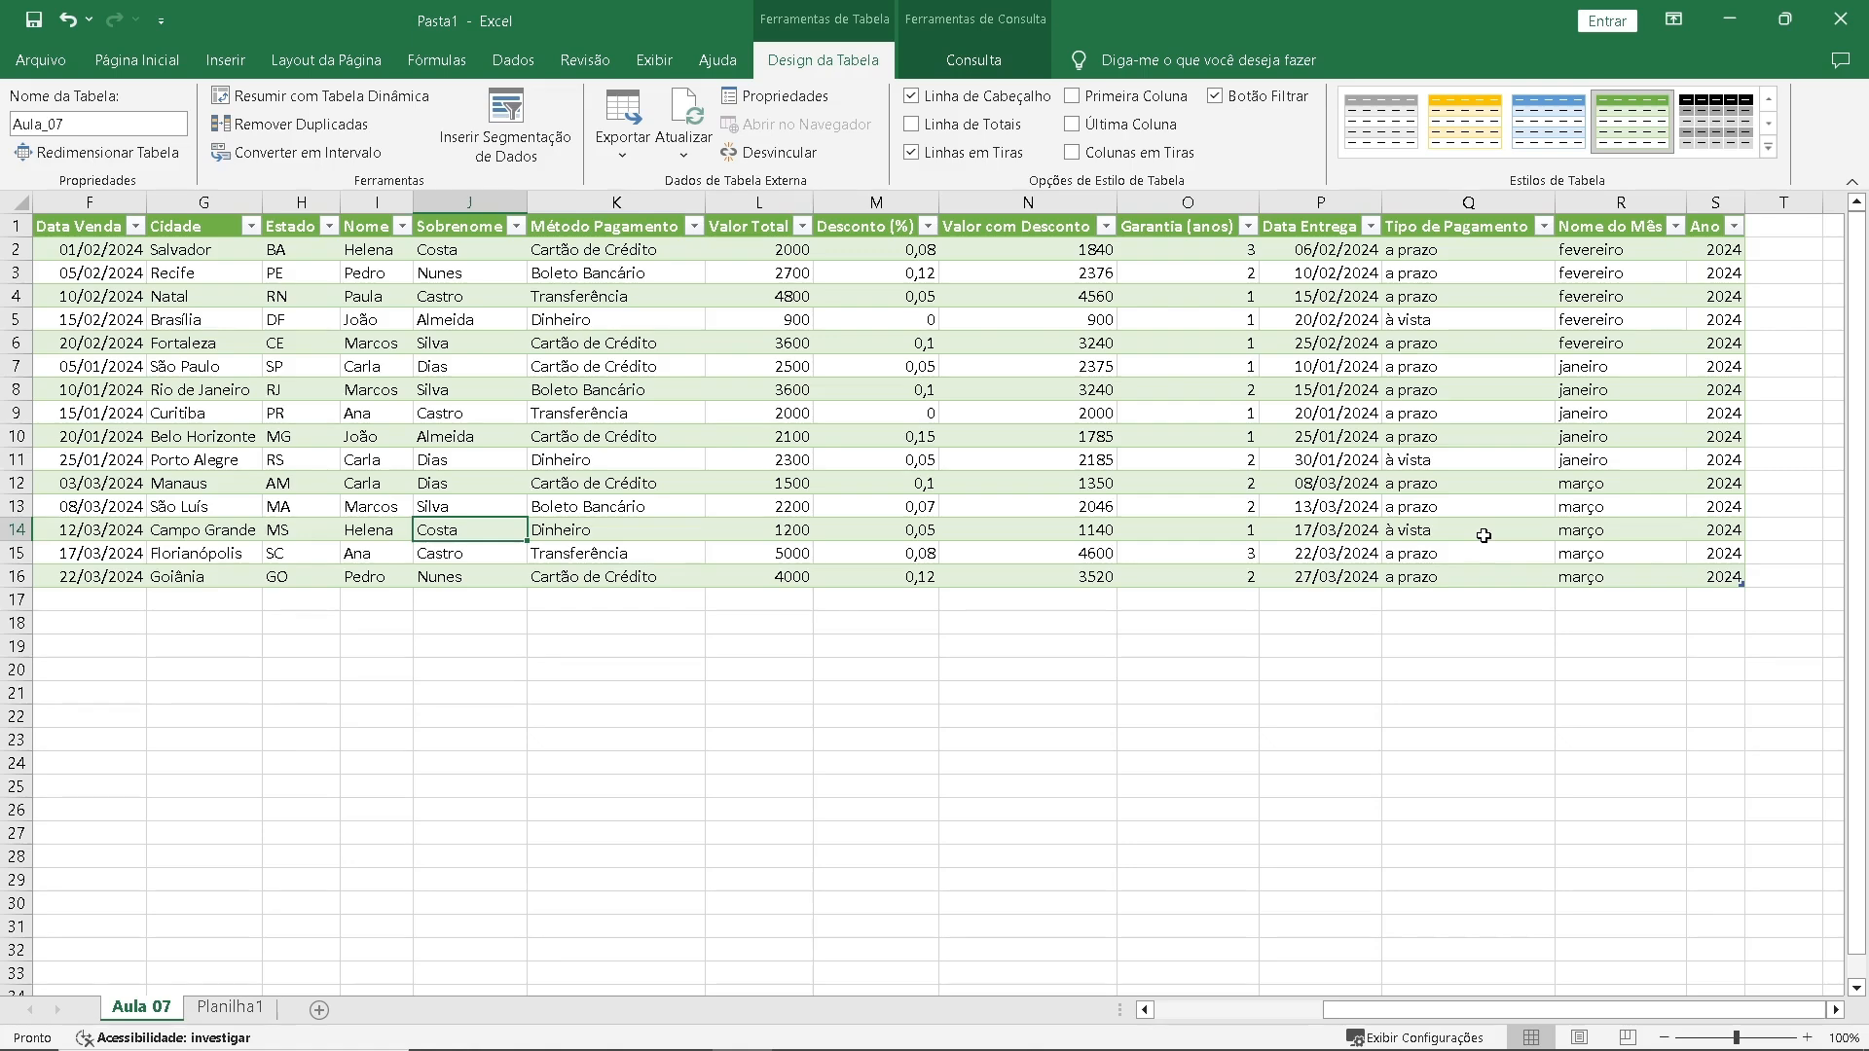
{"action": "scroll", "coordinate": [1484, 535], "scroll_direction": "left", "scroll_amount": 5}
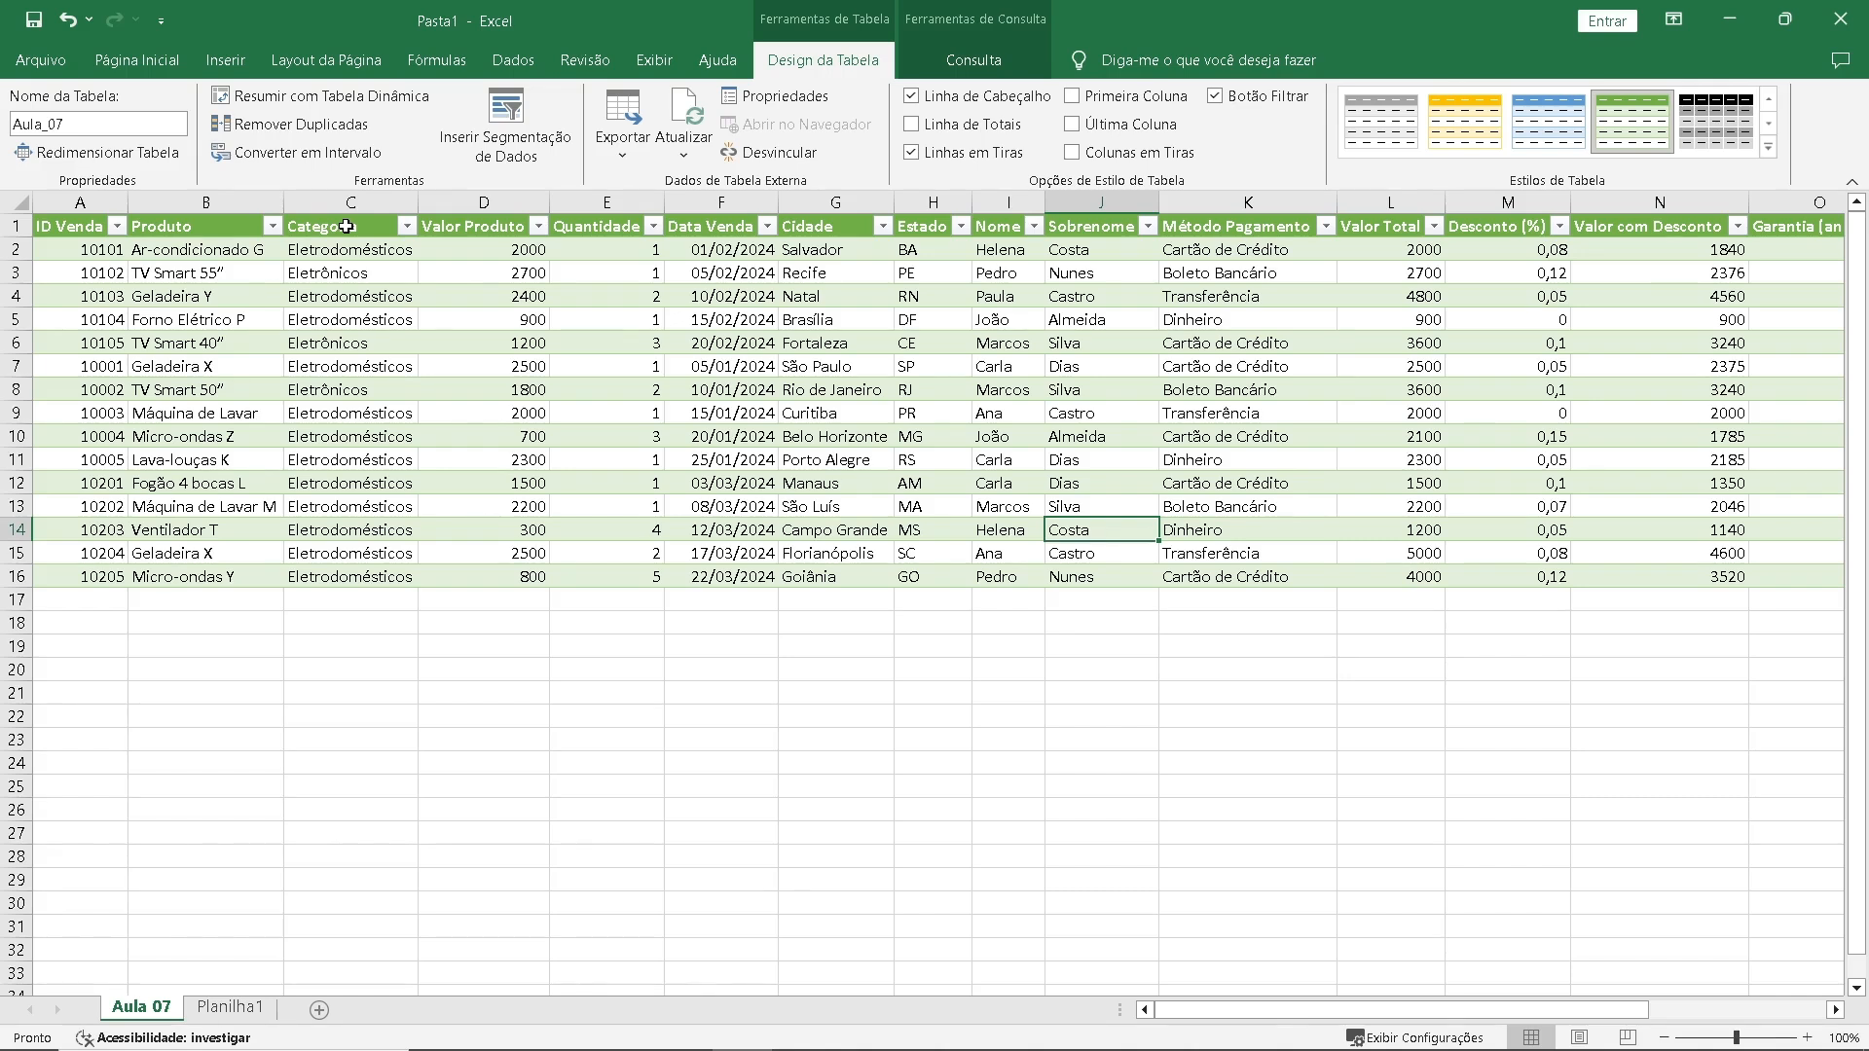
{"action": "left_click", "coordinate": [390, 506]}
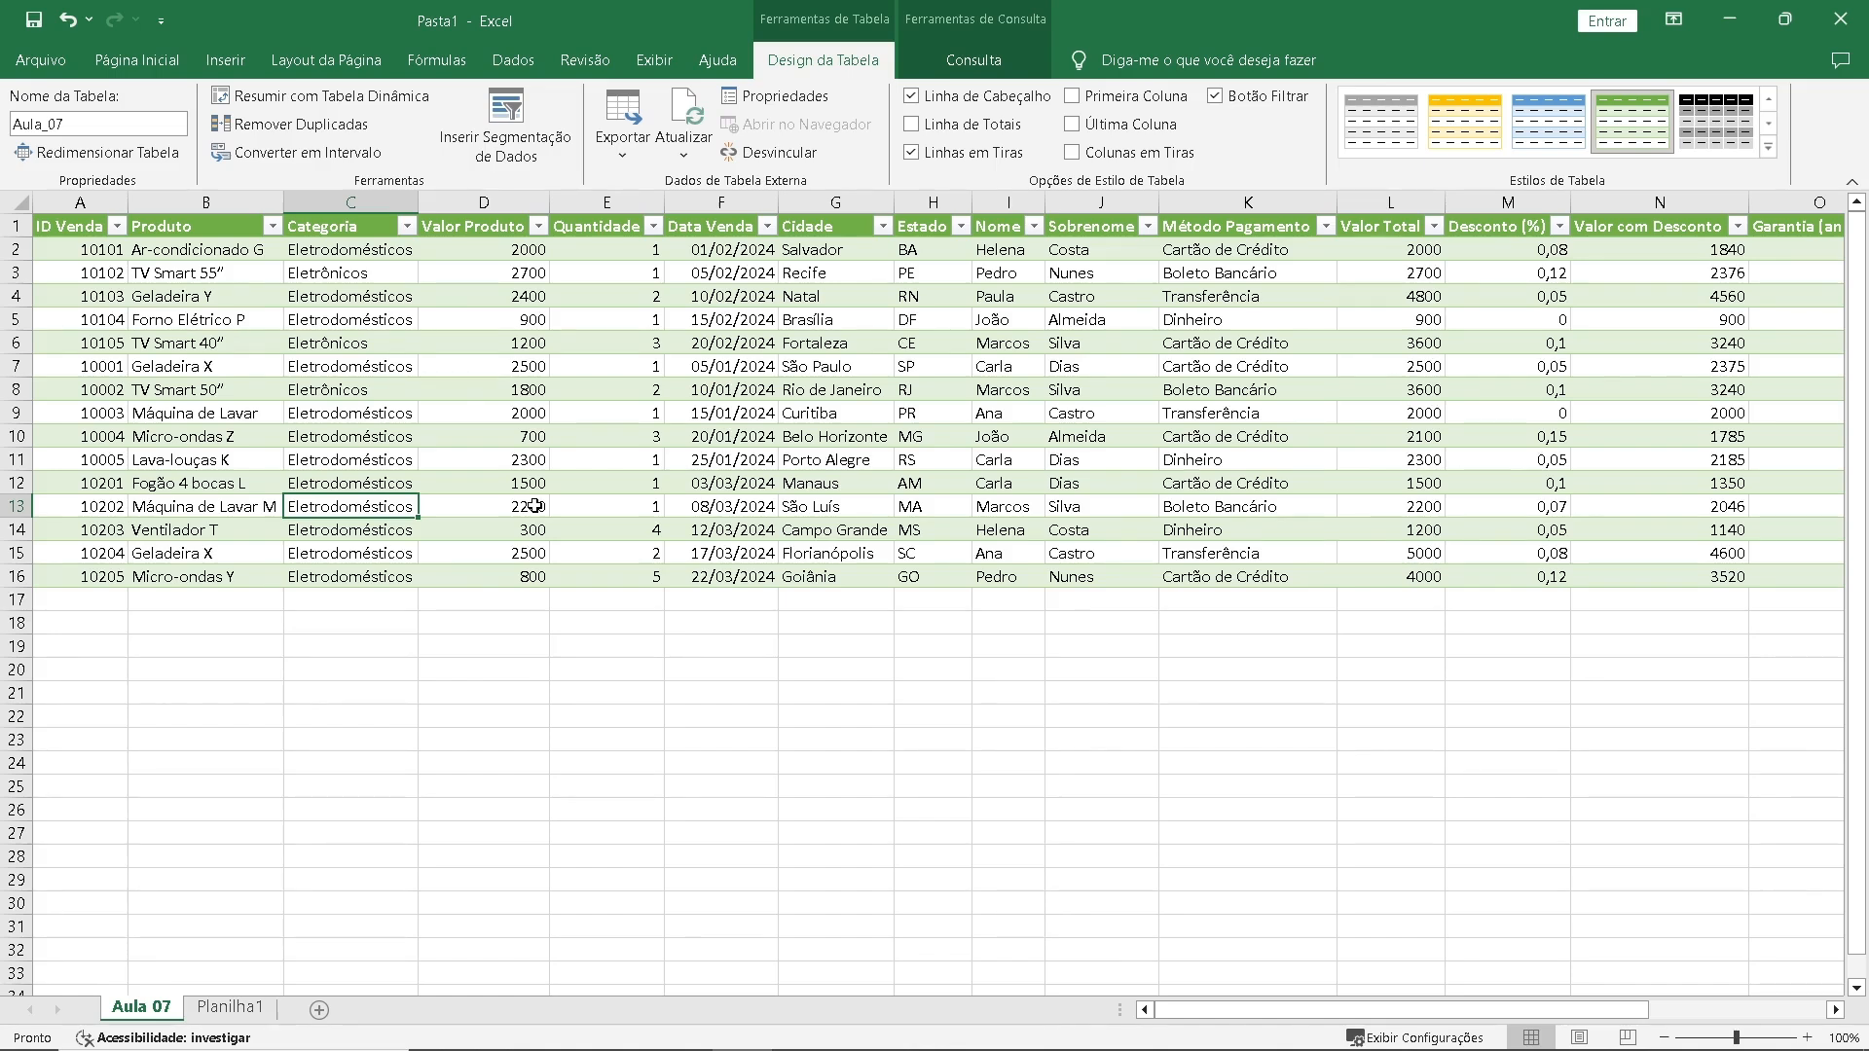
{"action": "key", "text": "ctrl+Home"}
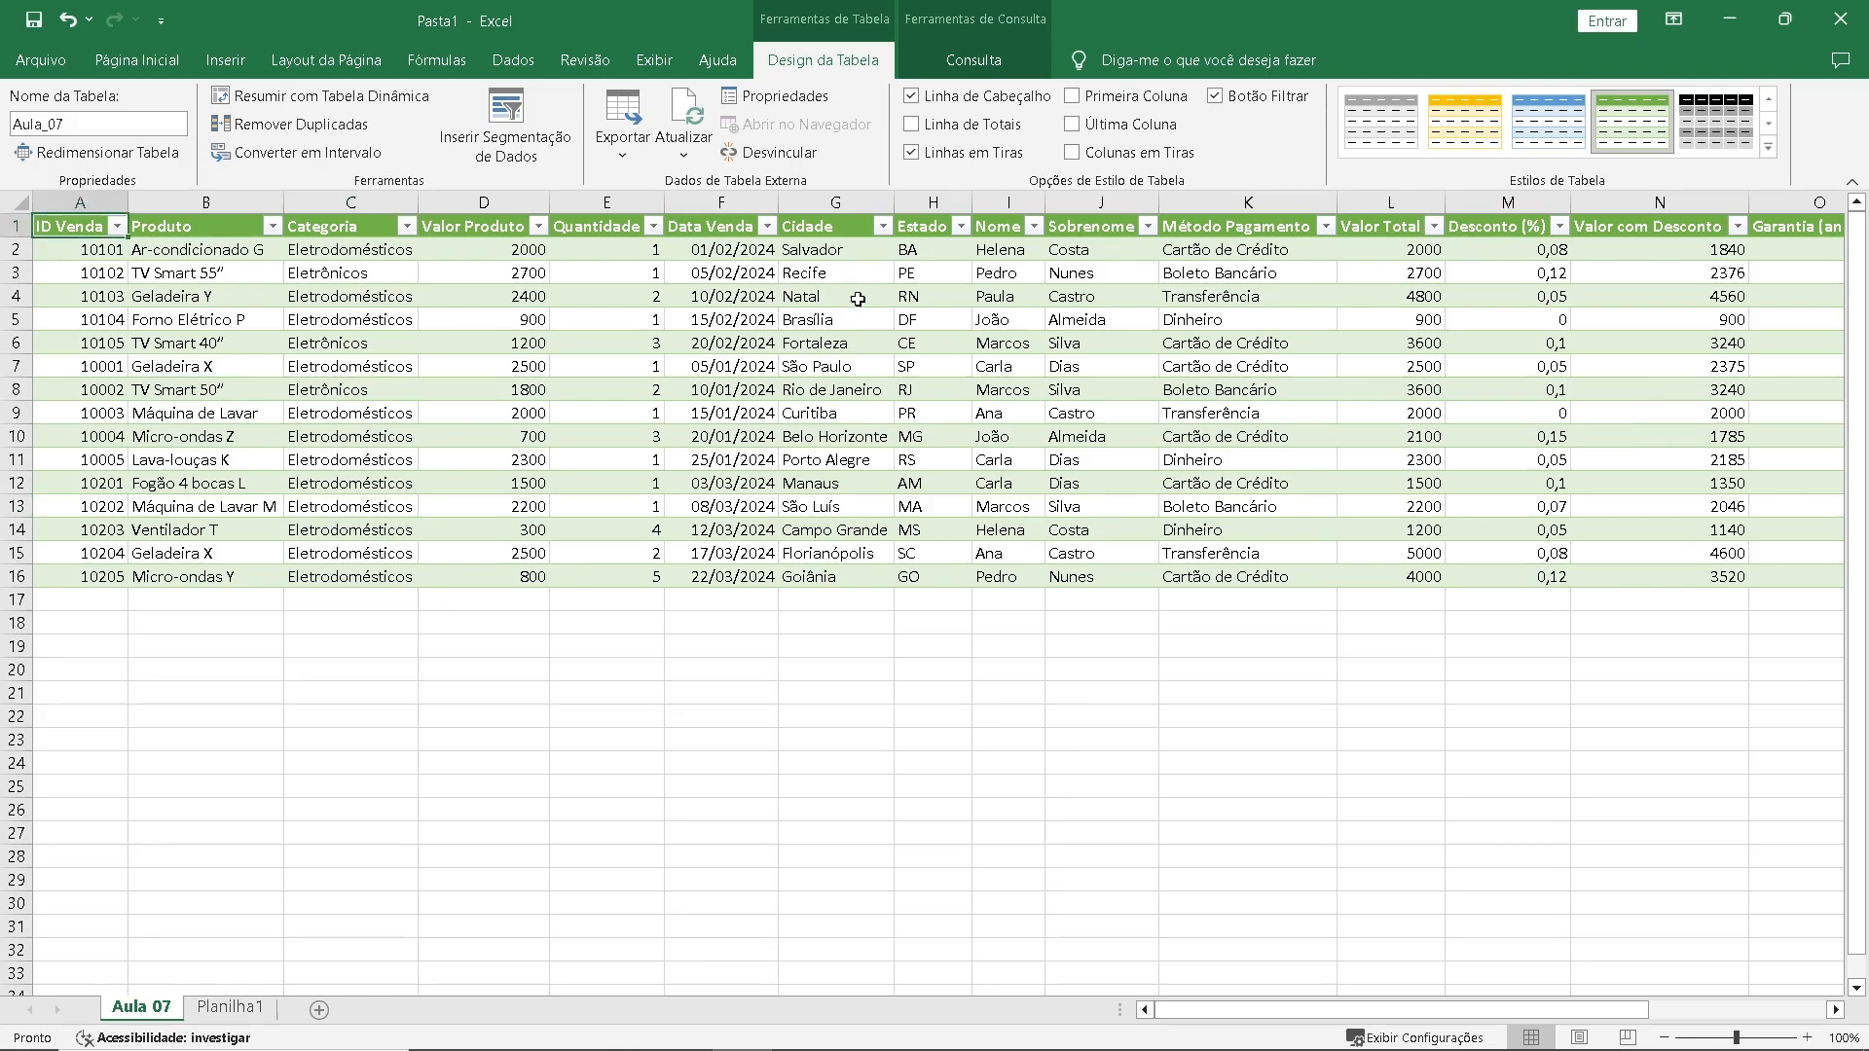
- Open the Aula 07 query for editing and start an advanced Group By on the Nome column
{"action": "left_click", "coordinate": [978, 61]}
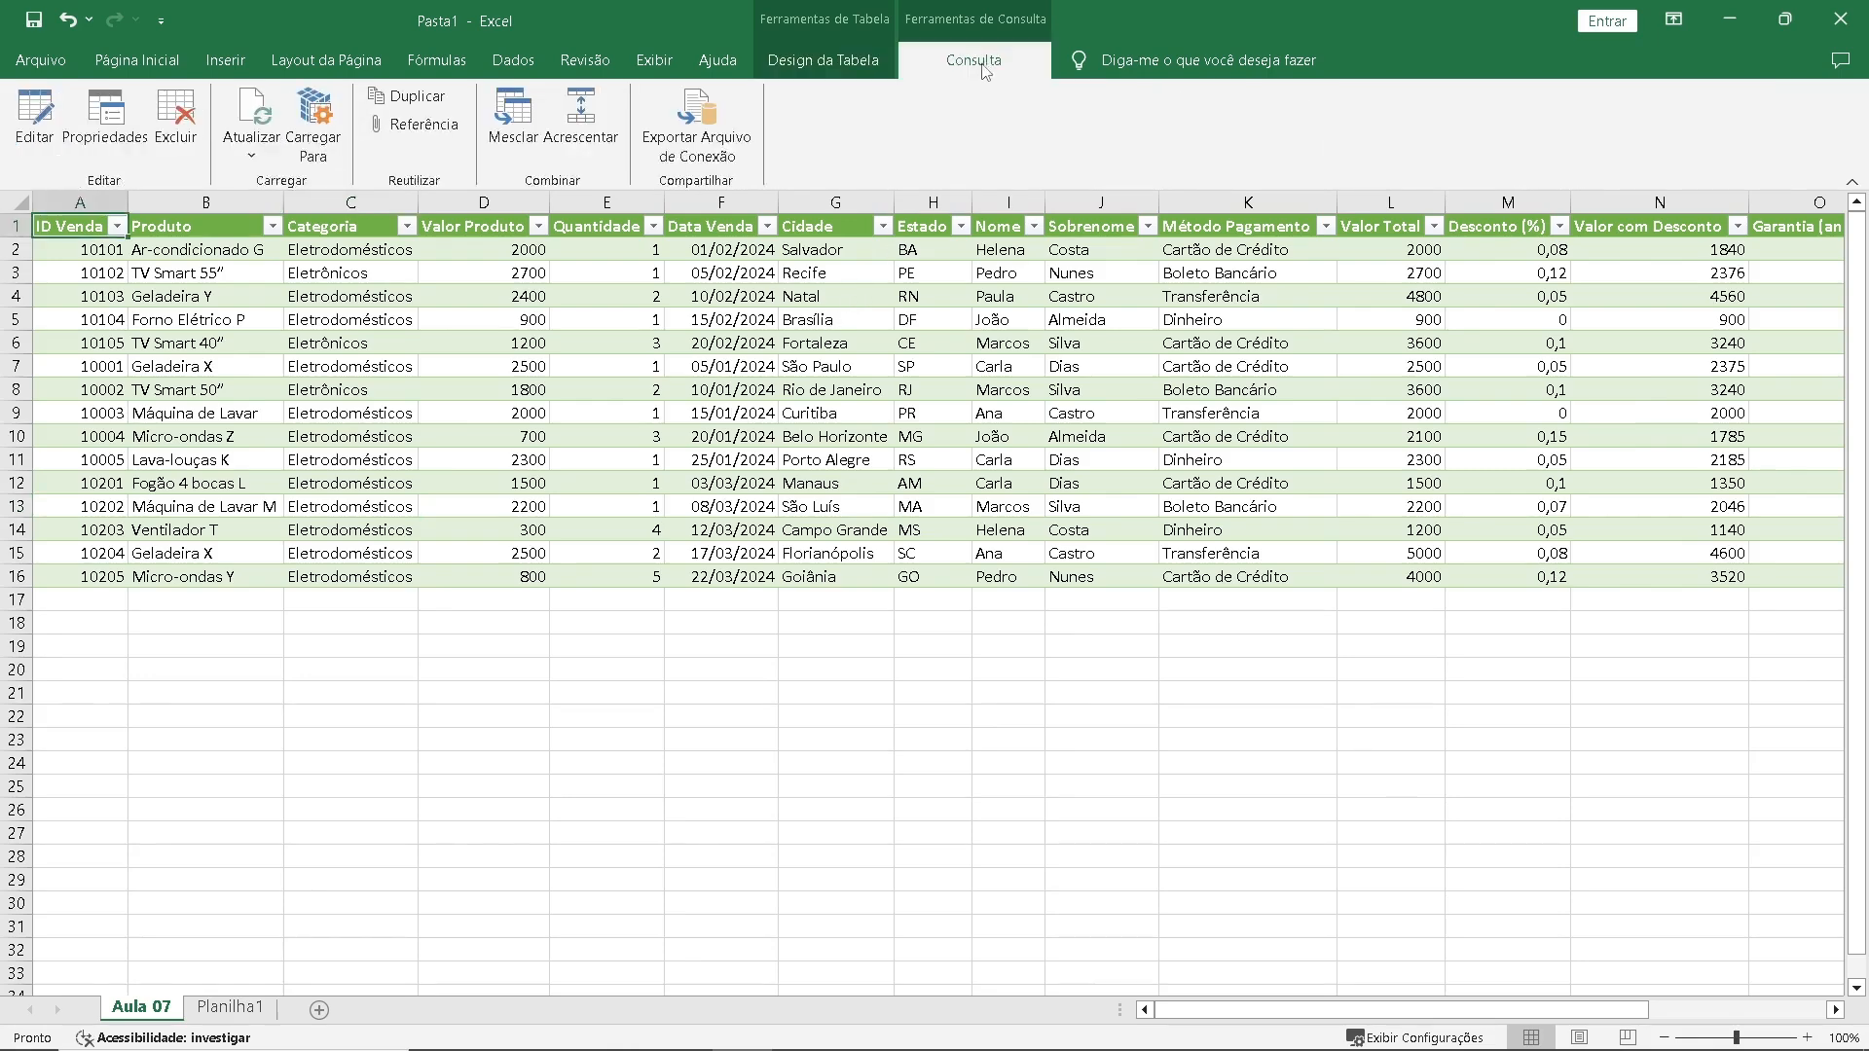
{"action": "left_click", "coordinate": [49, 137]}
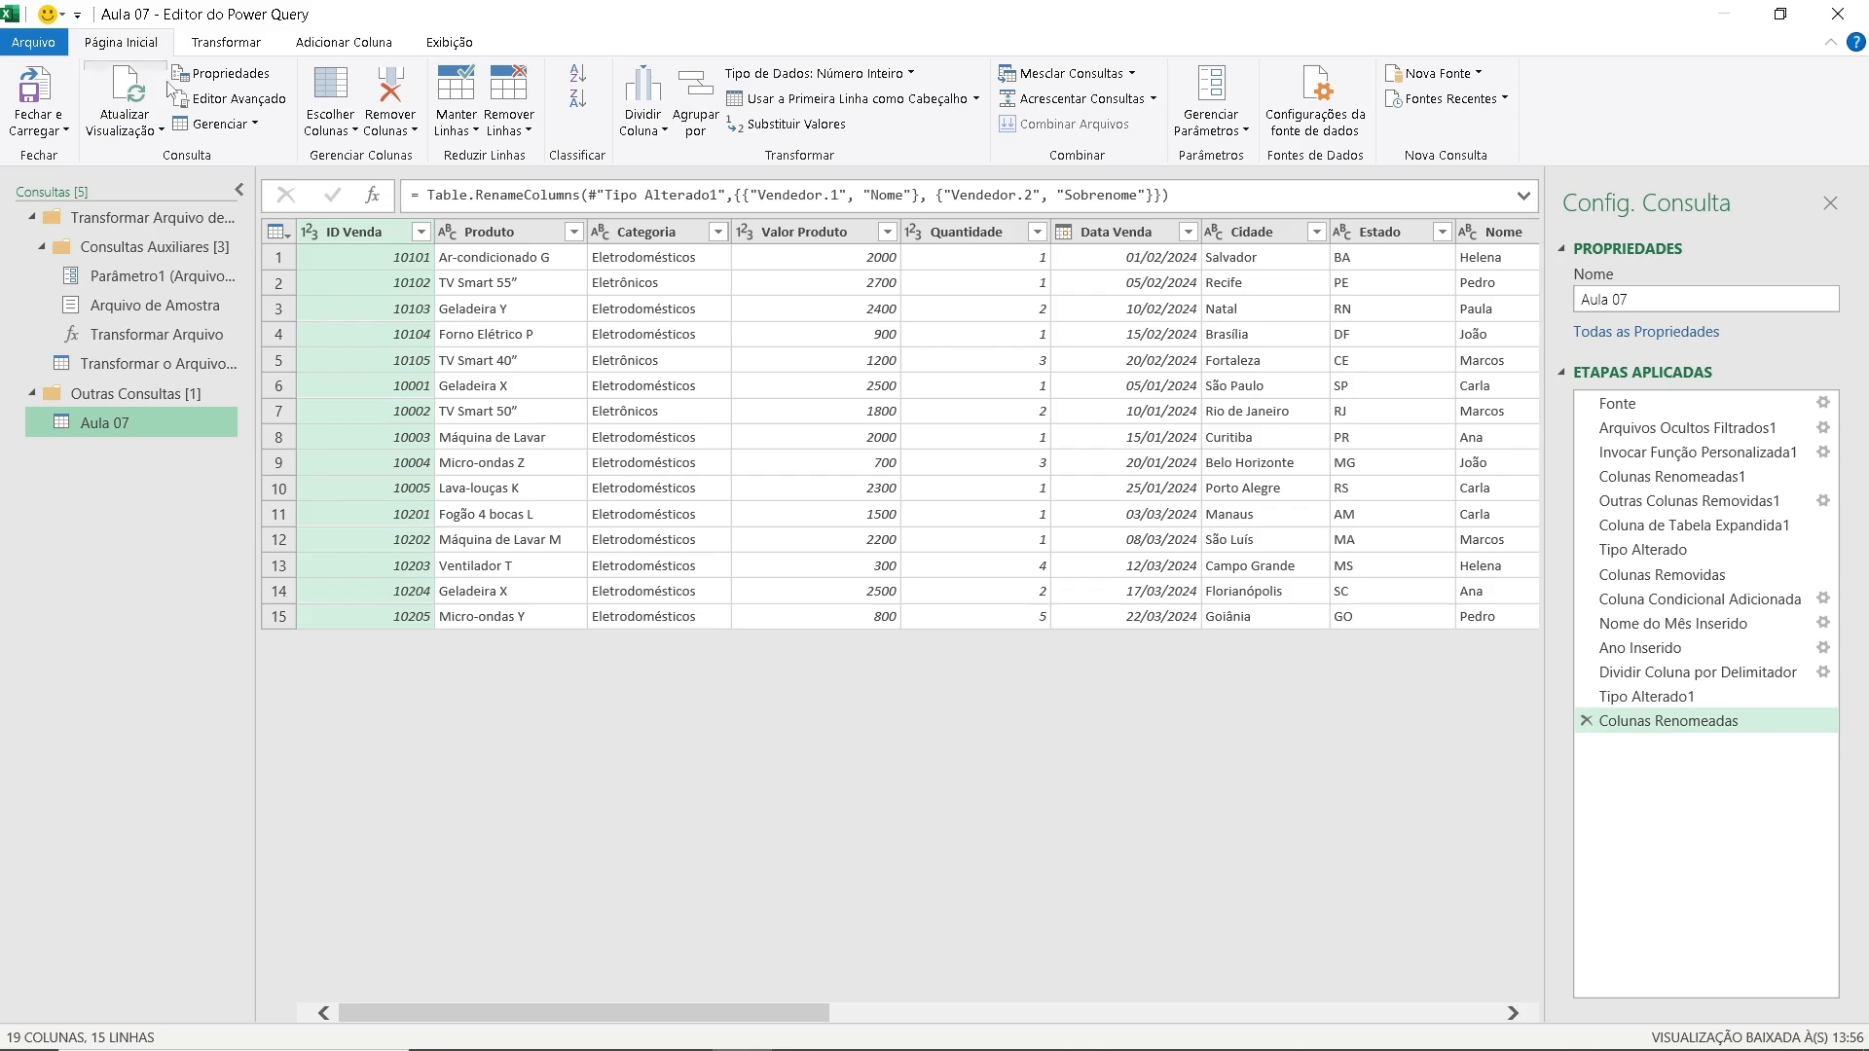
{"action": "left_click", "coordinate": [705, 112]}
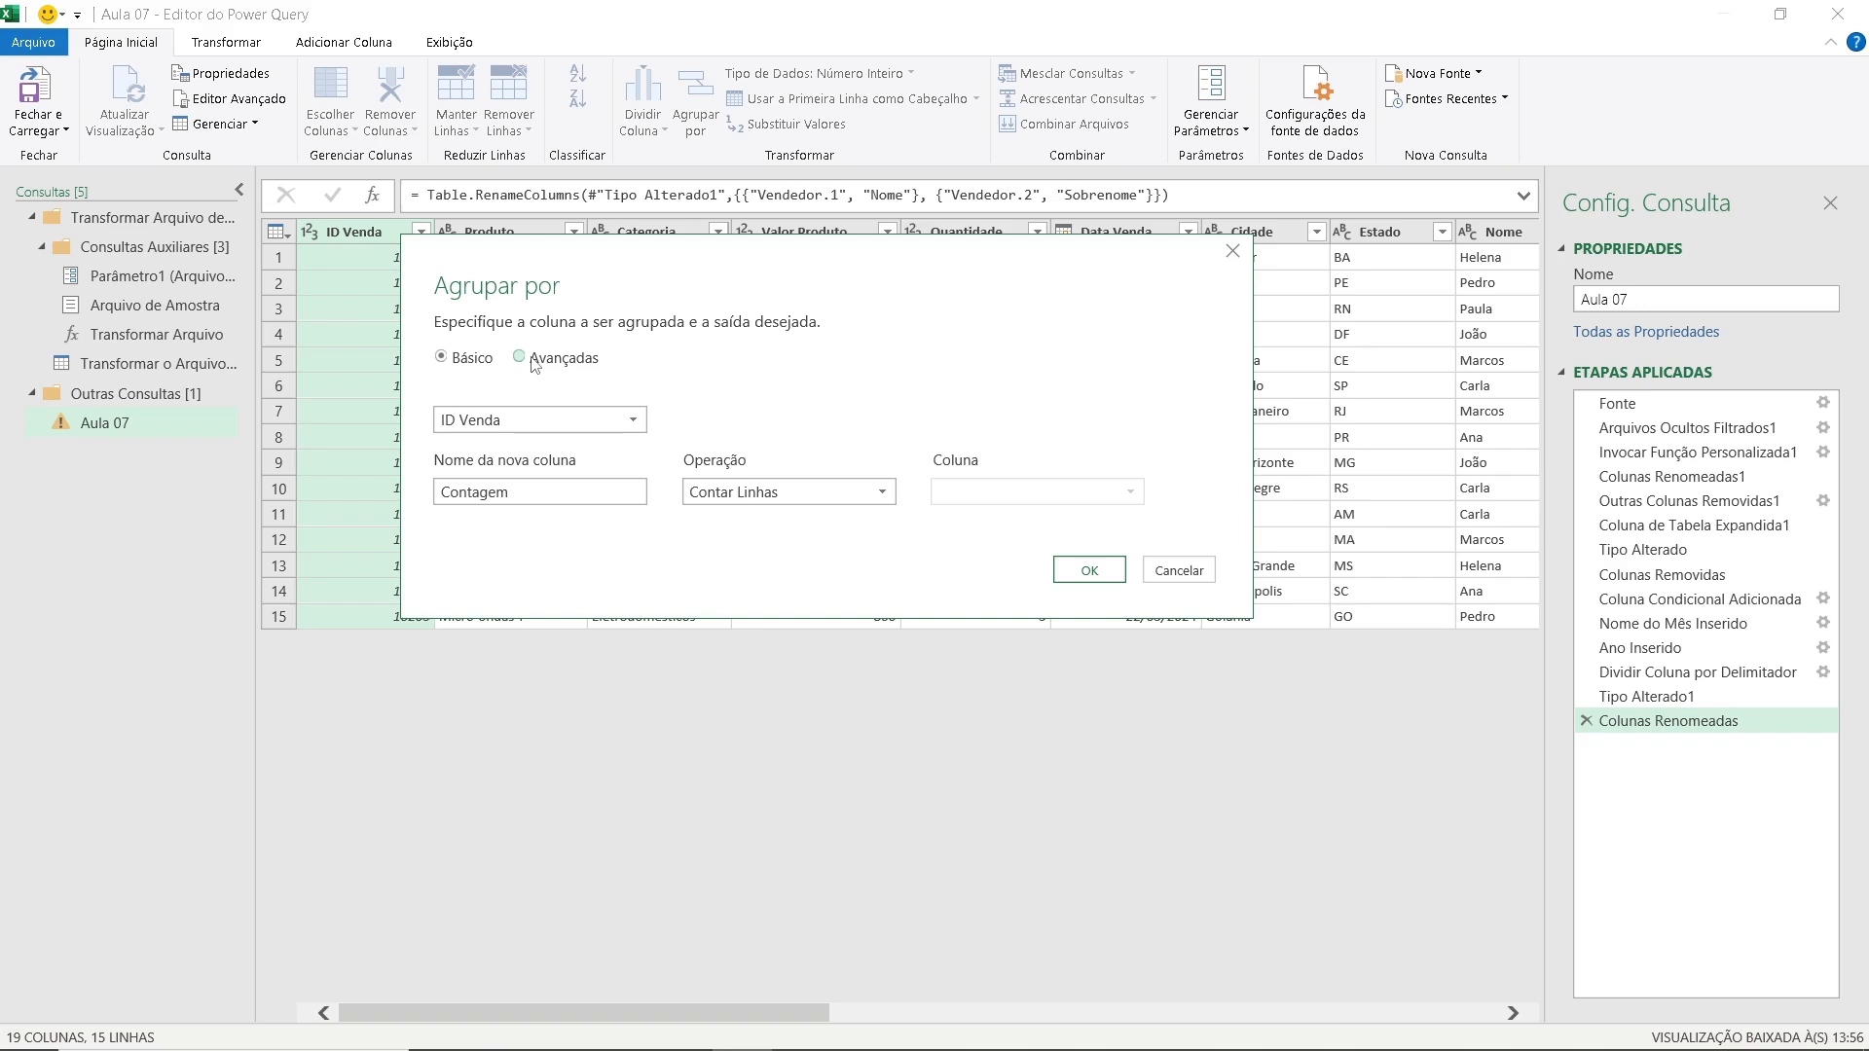
{"action": "left_click", "coordinate": [533, 362]}
{"action": "left_click", "coordinate": [569, 419]}
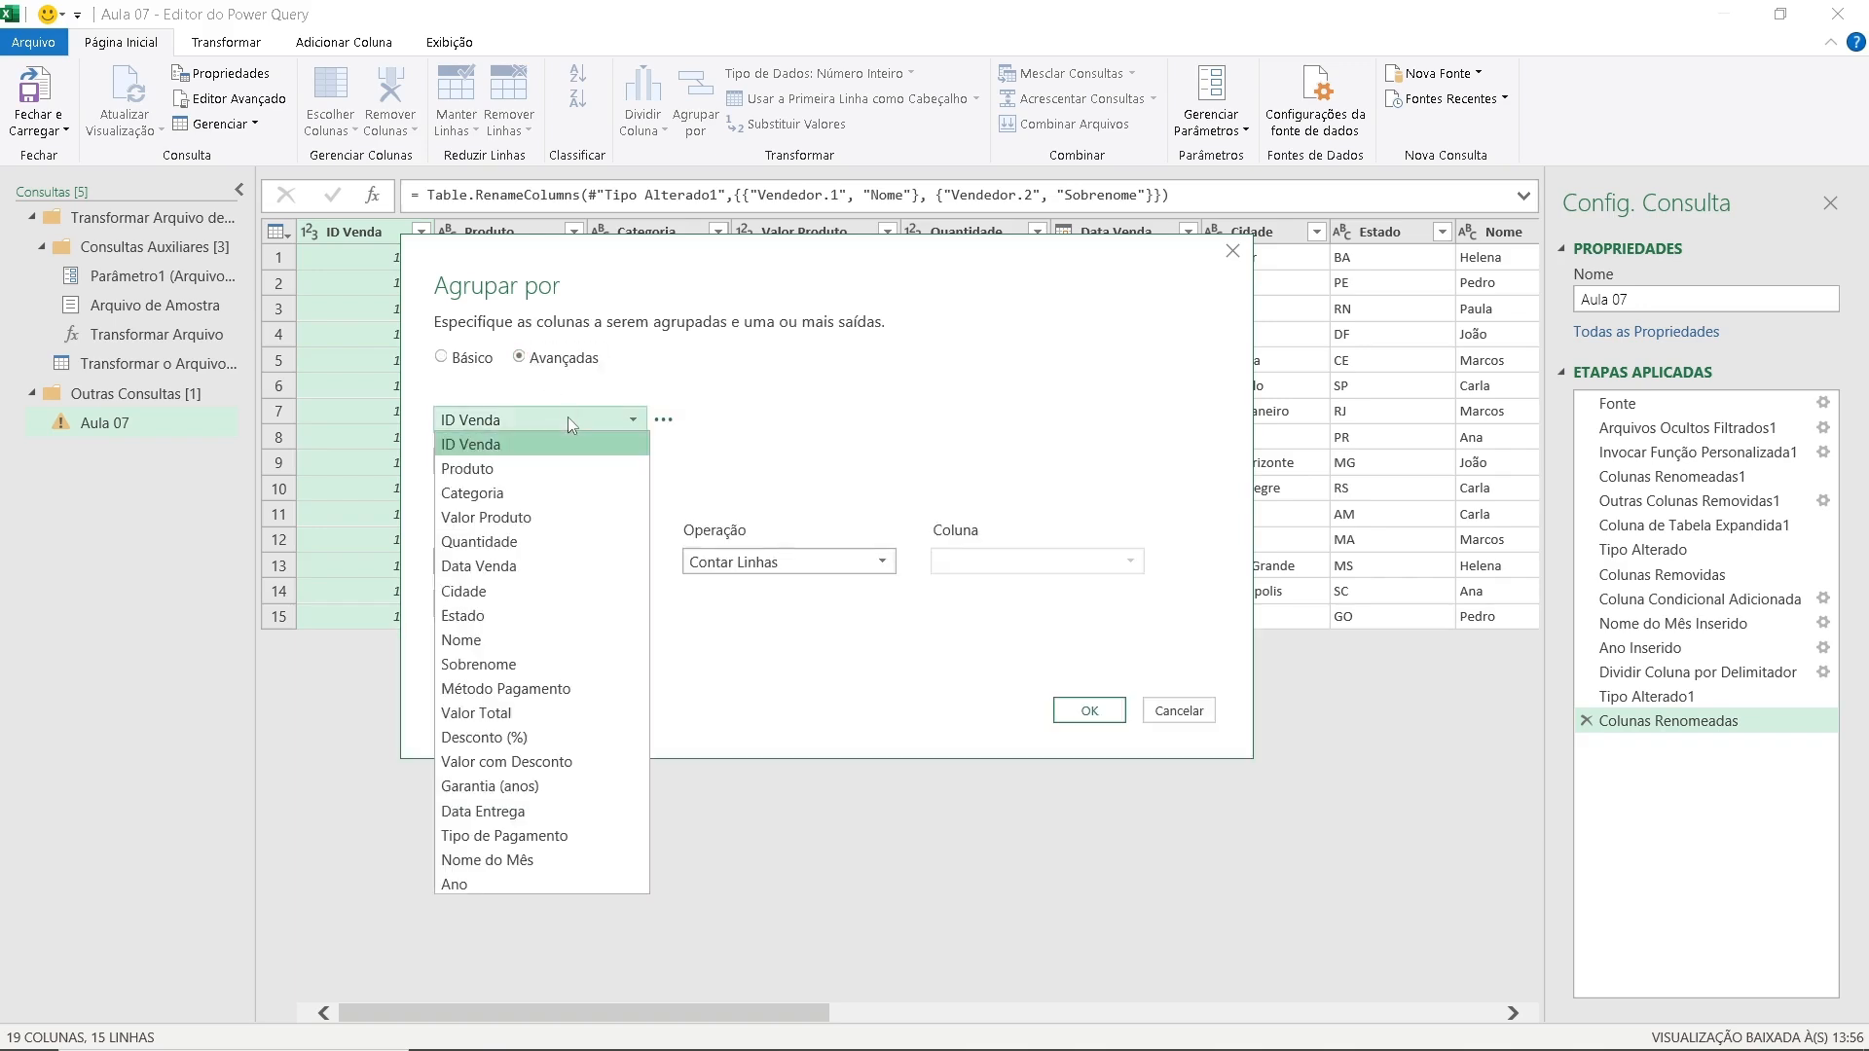
{"action": "left_click", "coordinate": [548, 639]}
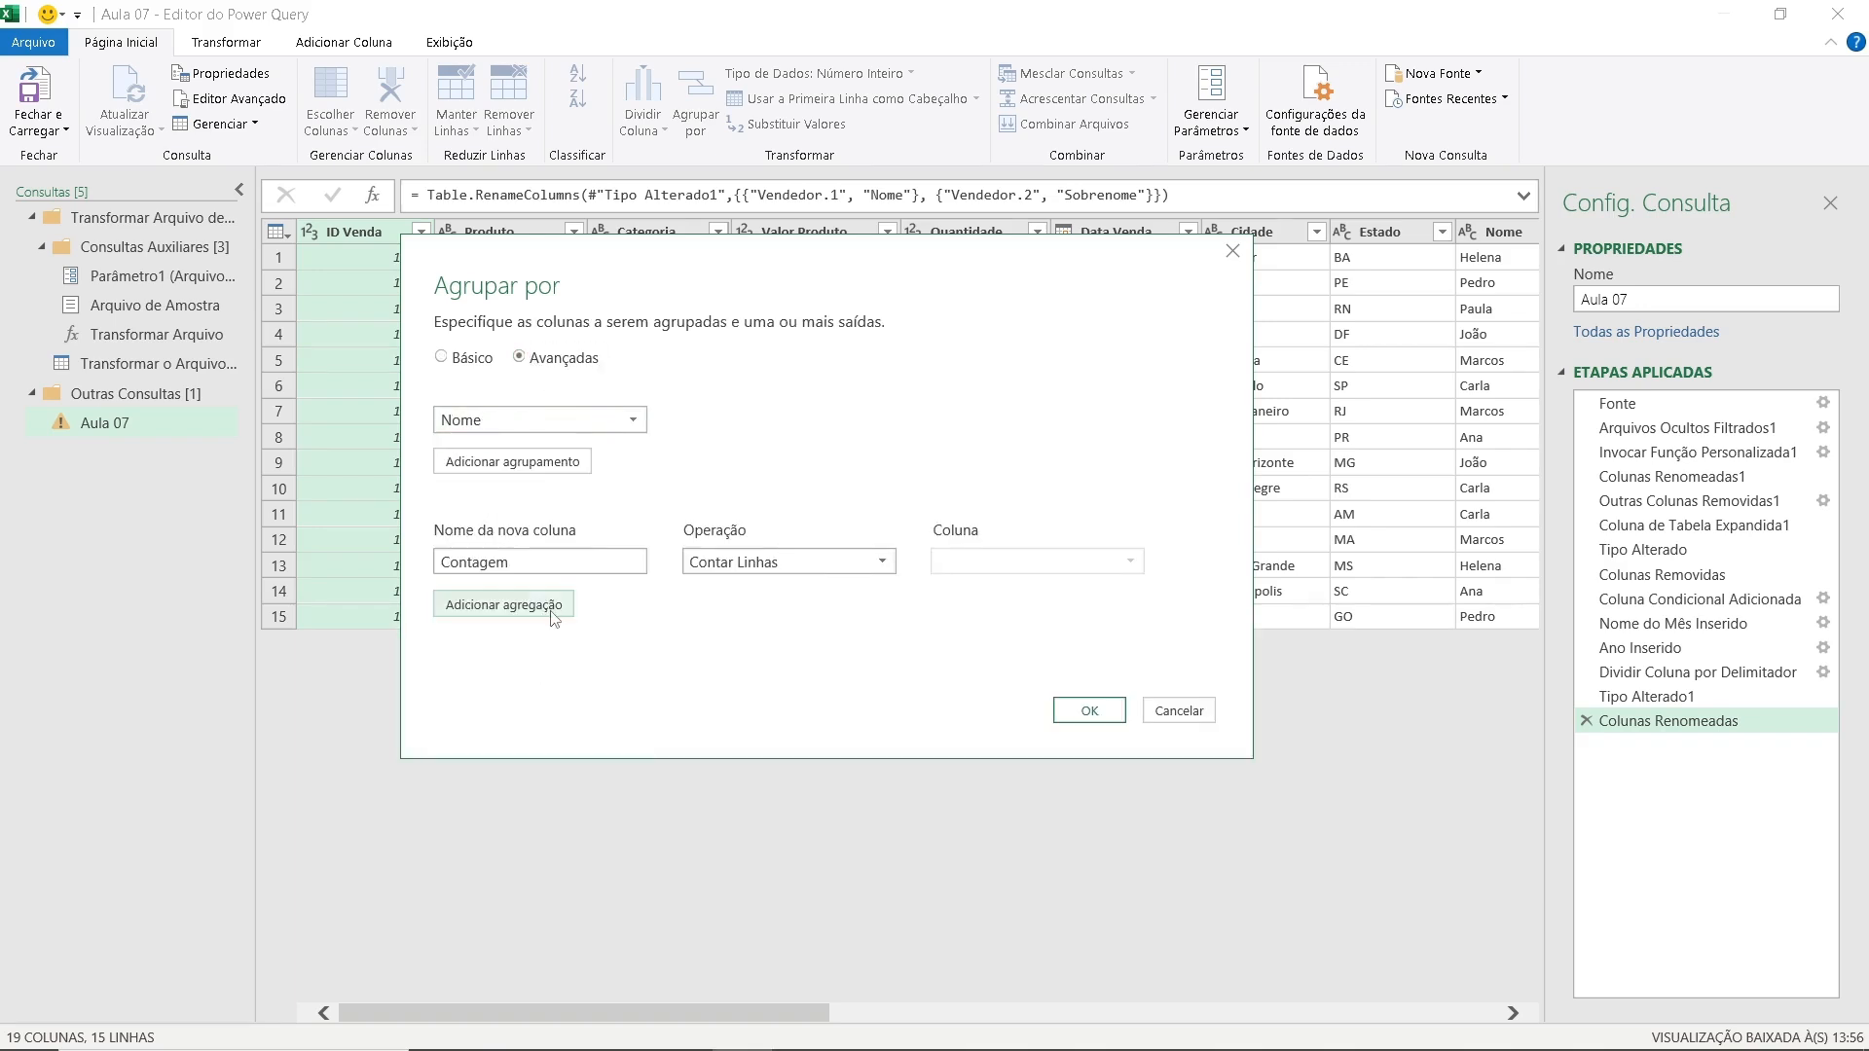
- Add a second aggregation named Valor Total that sums the Valor Total column, alongside the Contagem row count
{"action": "left_click", "coordinate": [554, 611]}
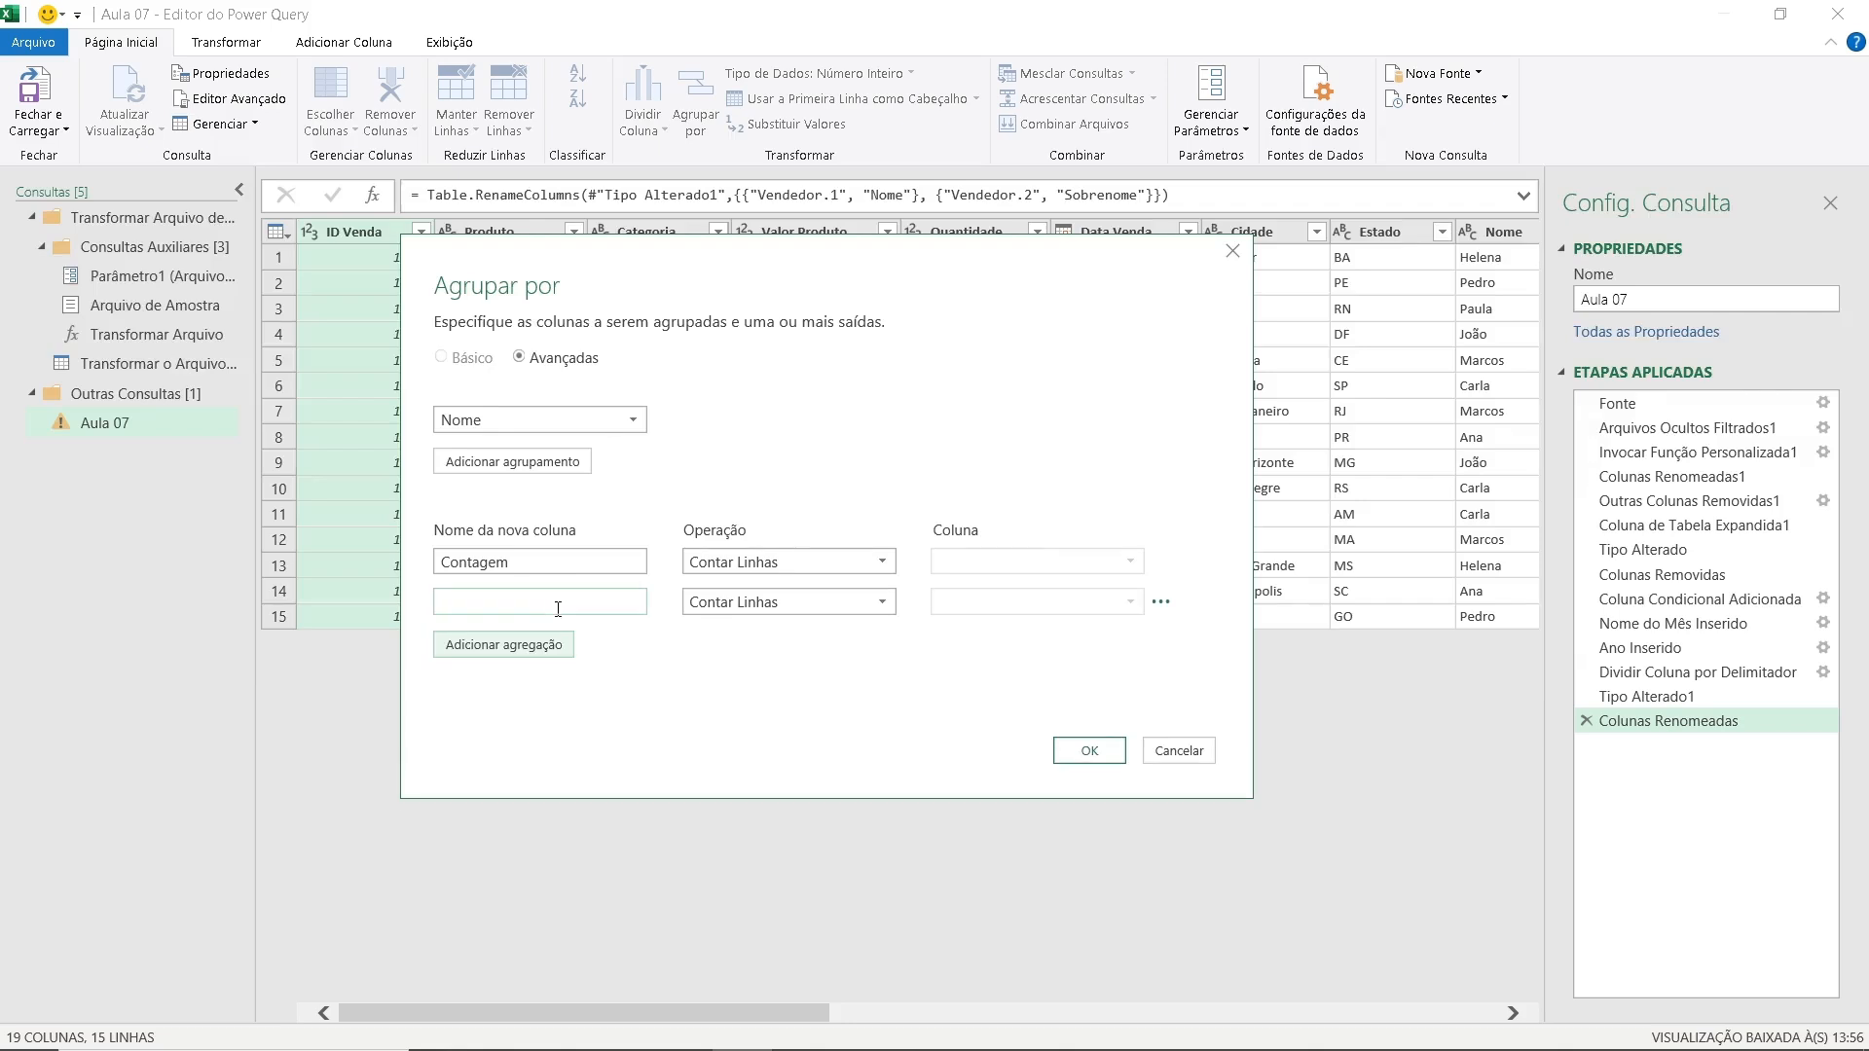
{"action": "type", "text": "V"}
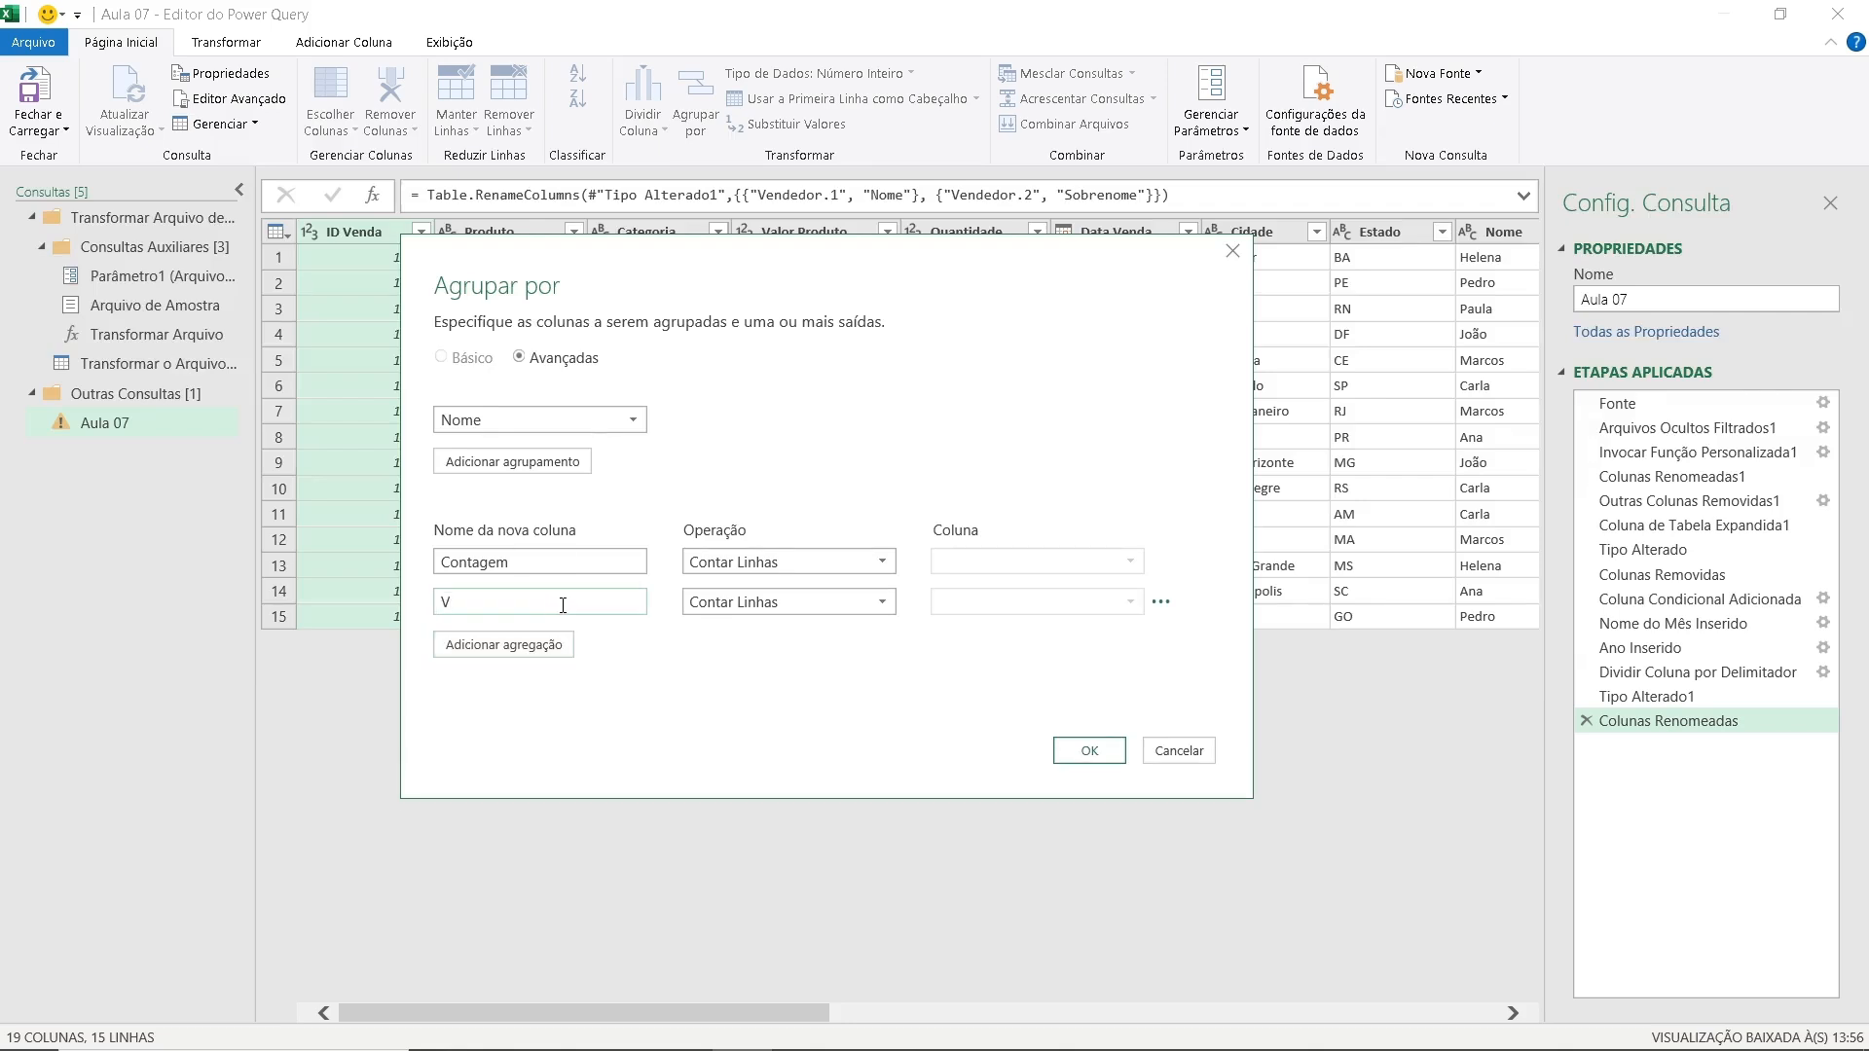
{"action": "type", "text": "alor Total"}
{"action": "left_click", "coordinate": [753, 603]}
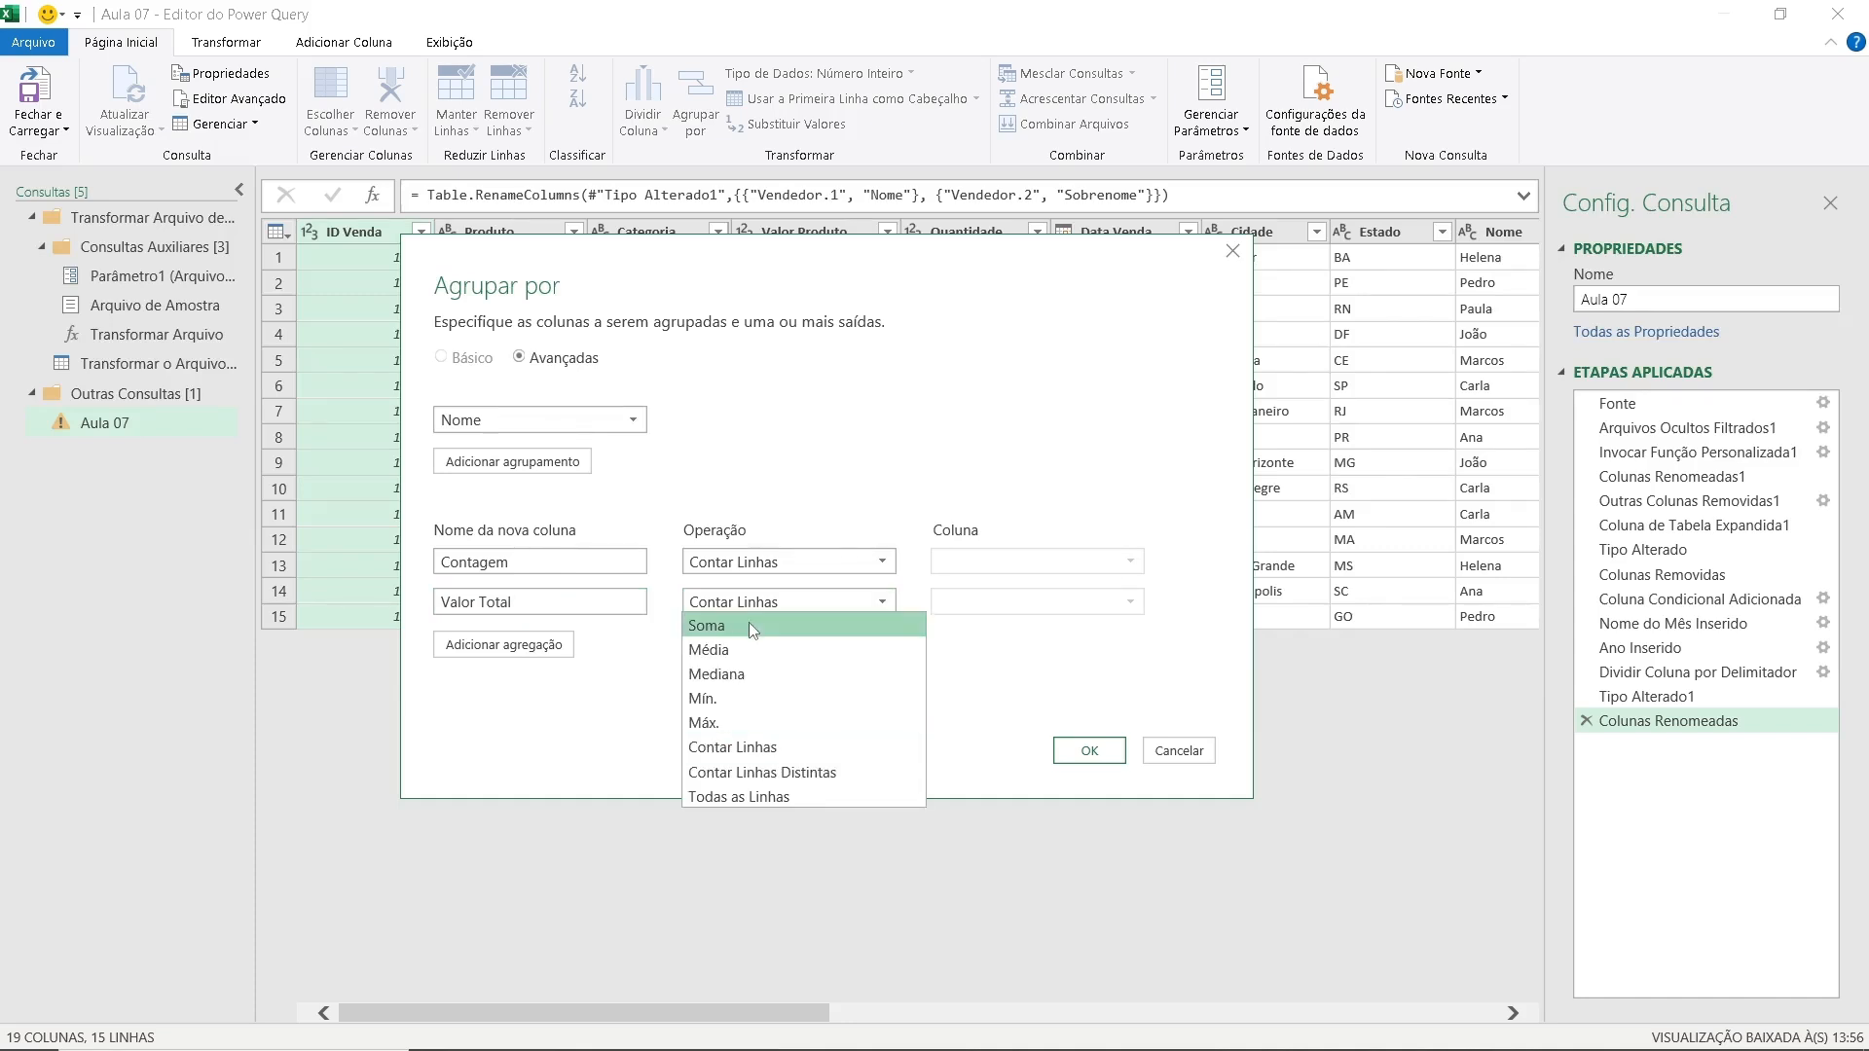
{"action": "left_click", "coordinate": [749, 624]}
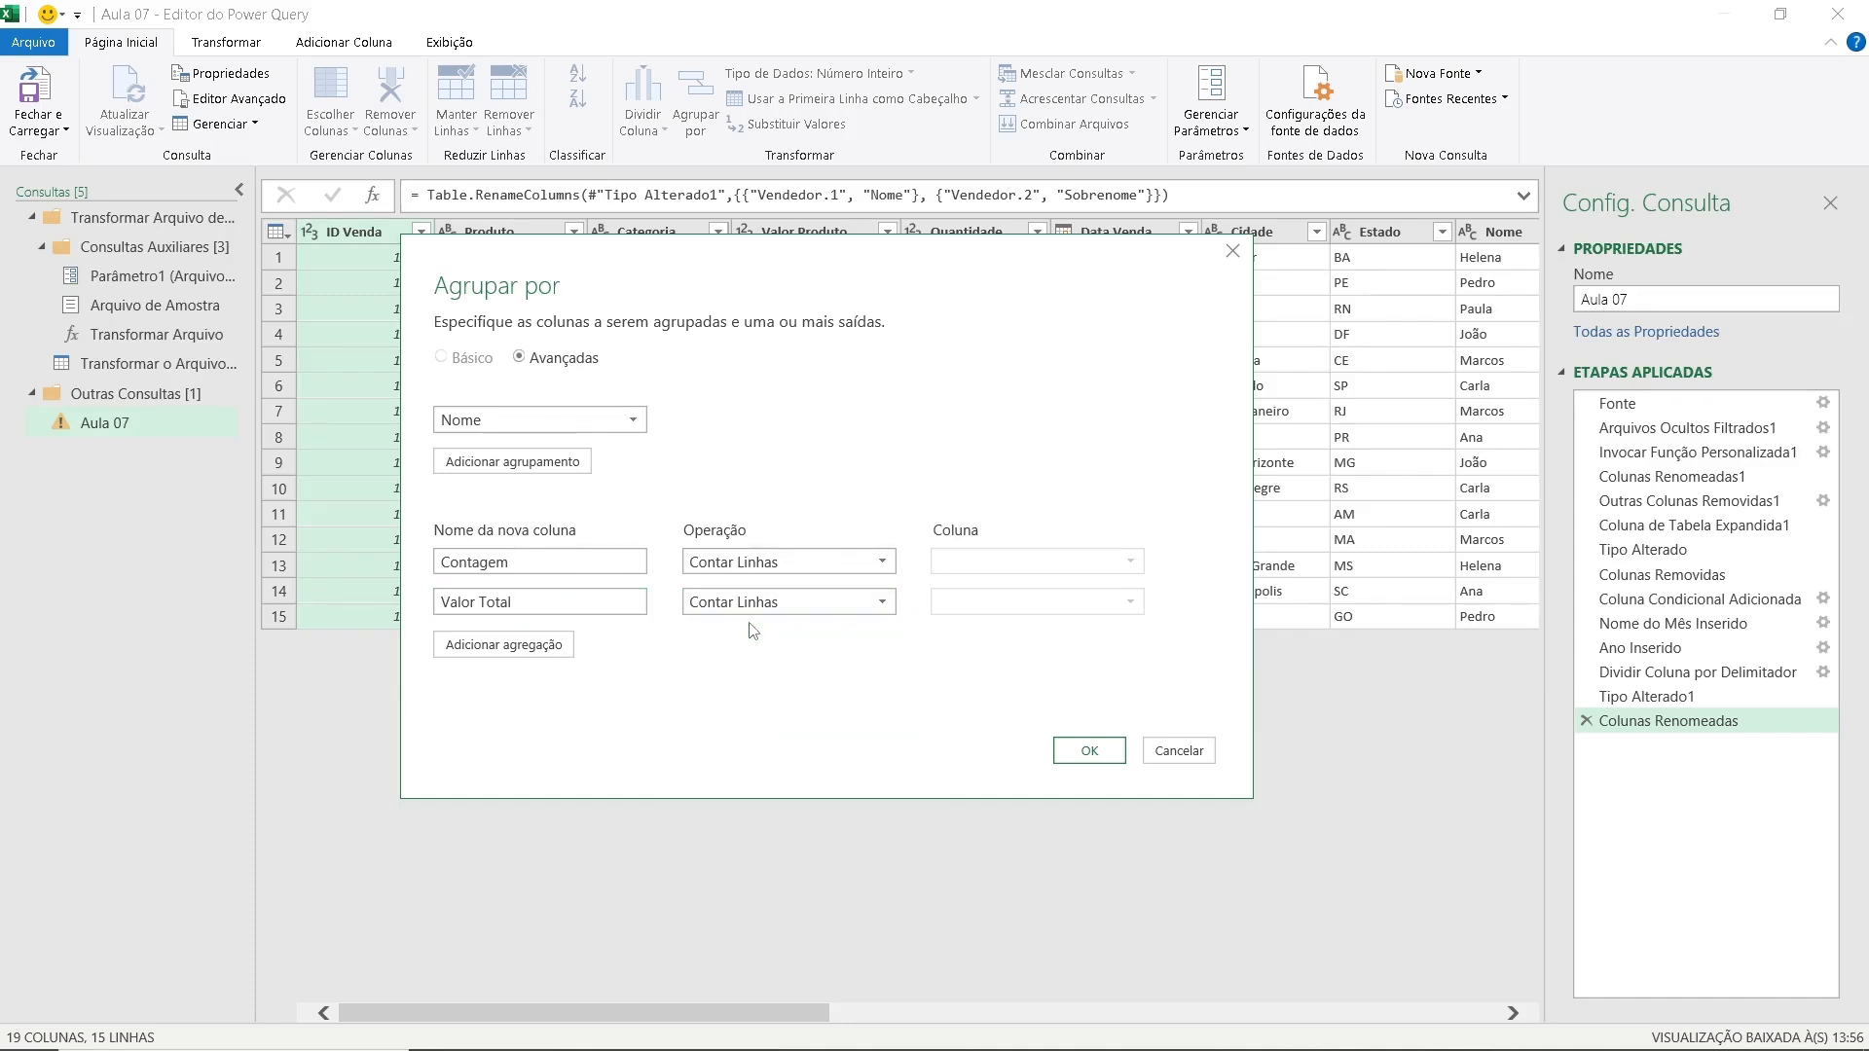
{"action": "left_click", "coordinate": [1017, 606]}
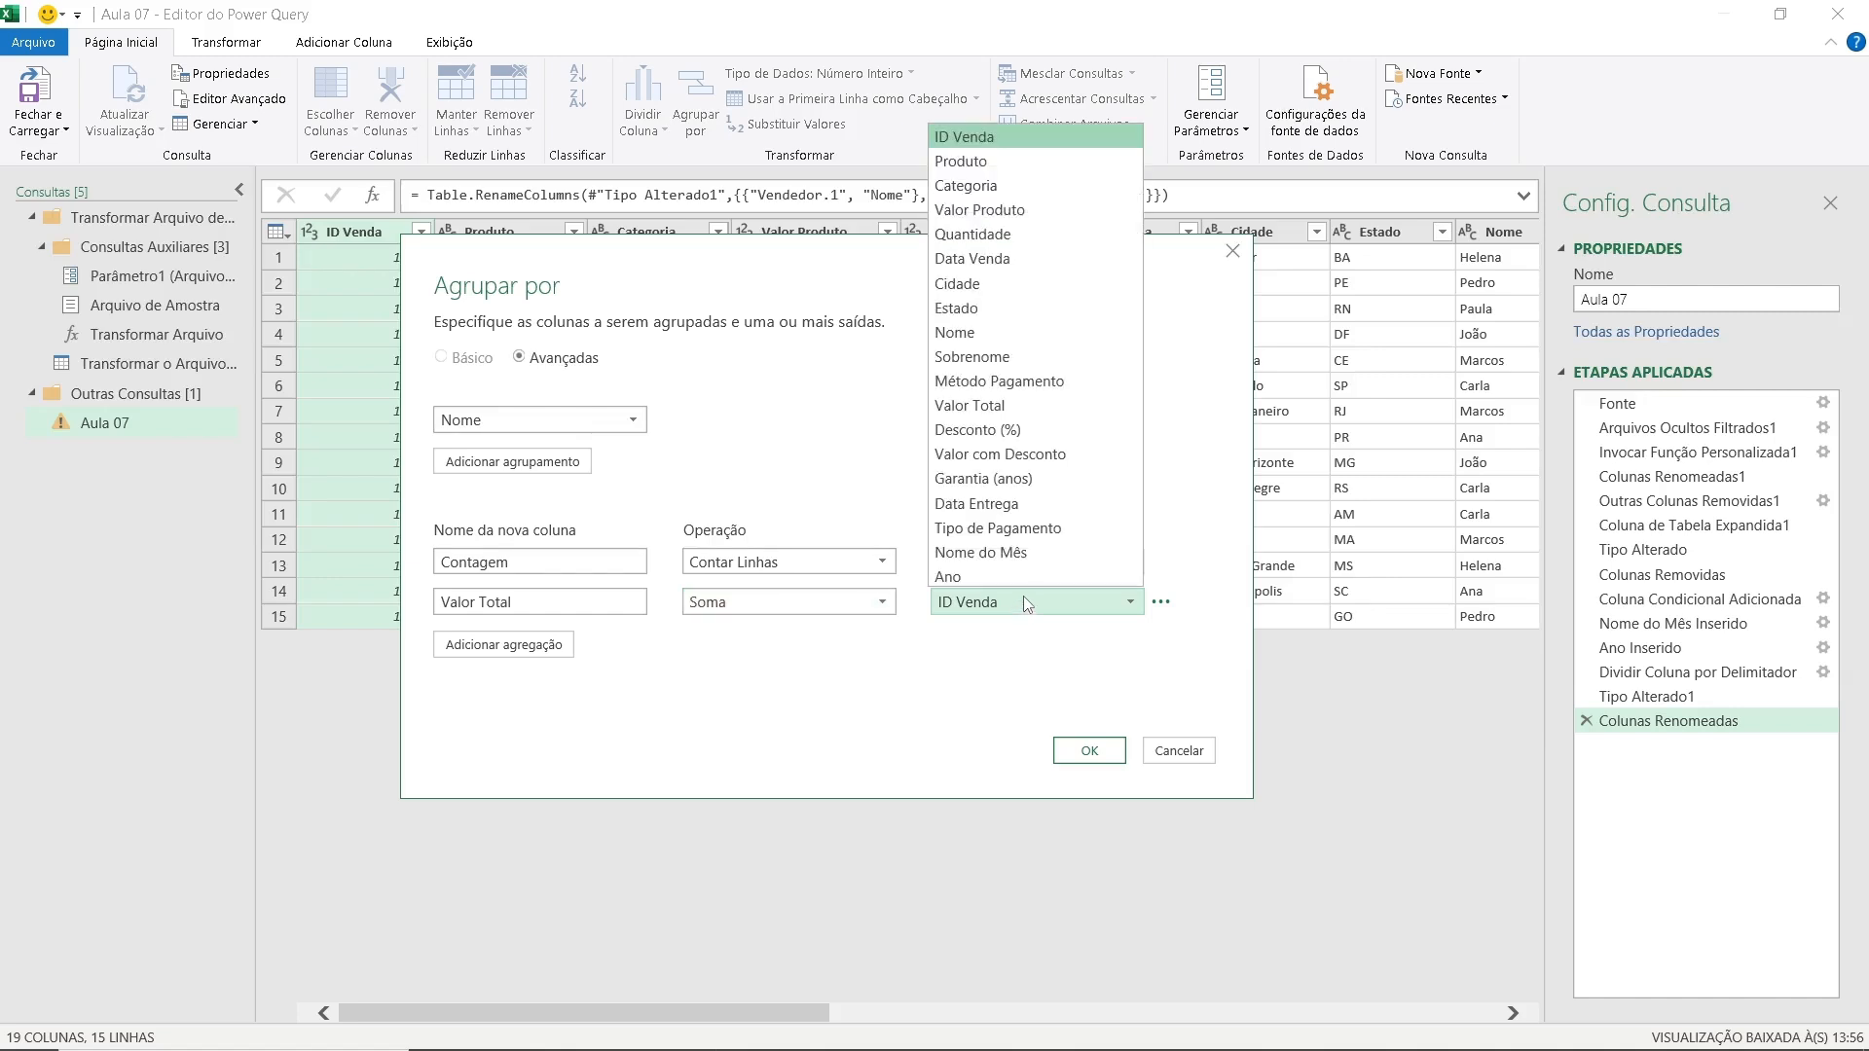
{"action": "left_click", "coordinate": [1026, 405]}
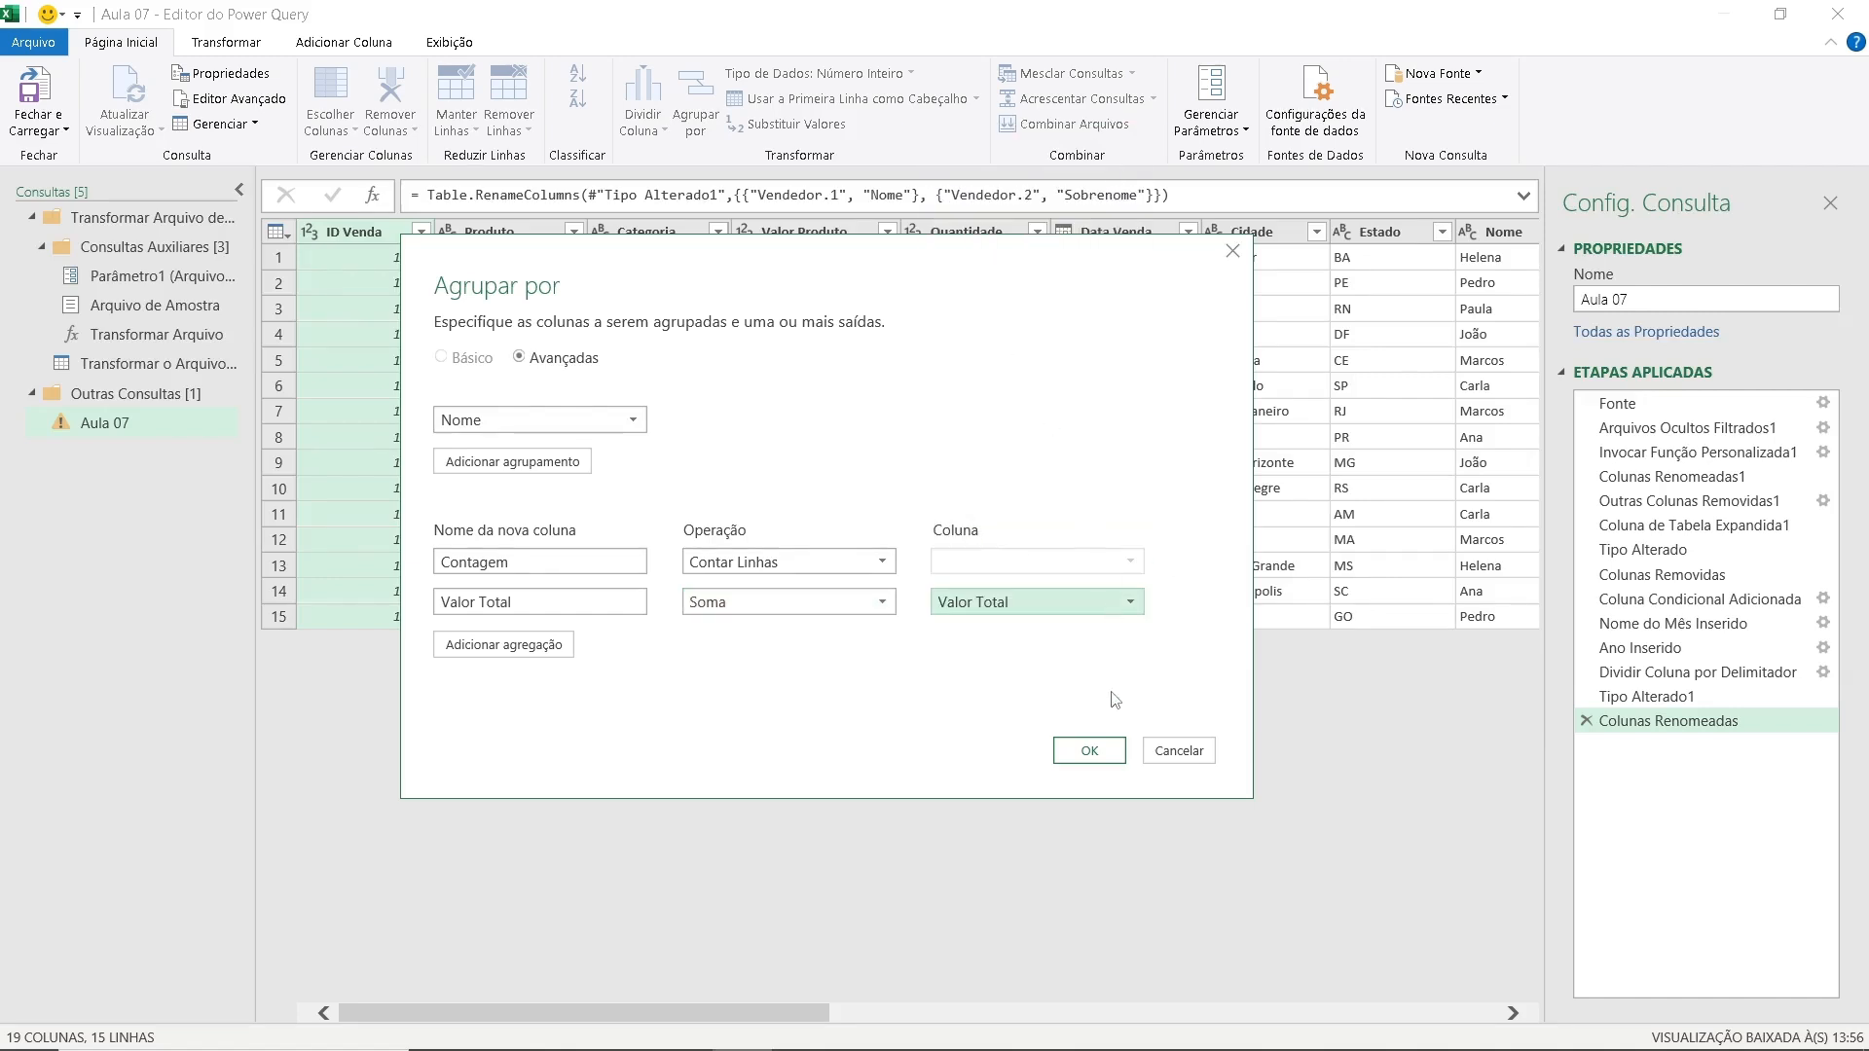
- Apply the grouping, then close the query editor and load the grouped result into the workbook
{"action": "left_click", "coordinate": [1090, 752]}
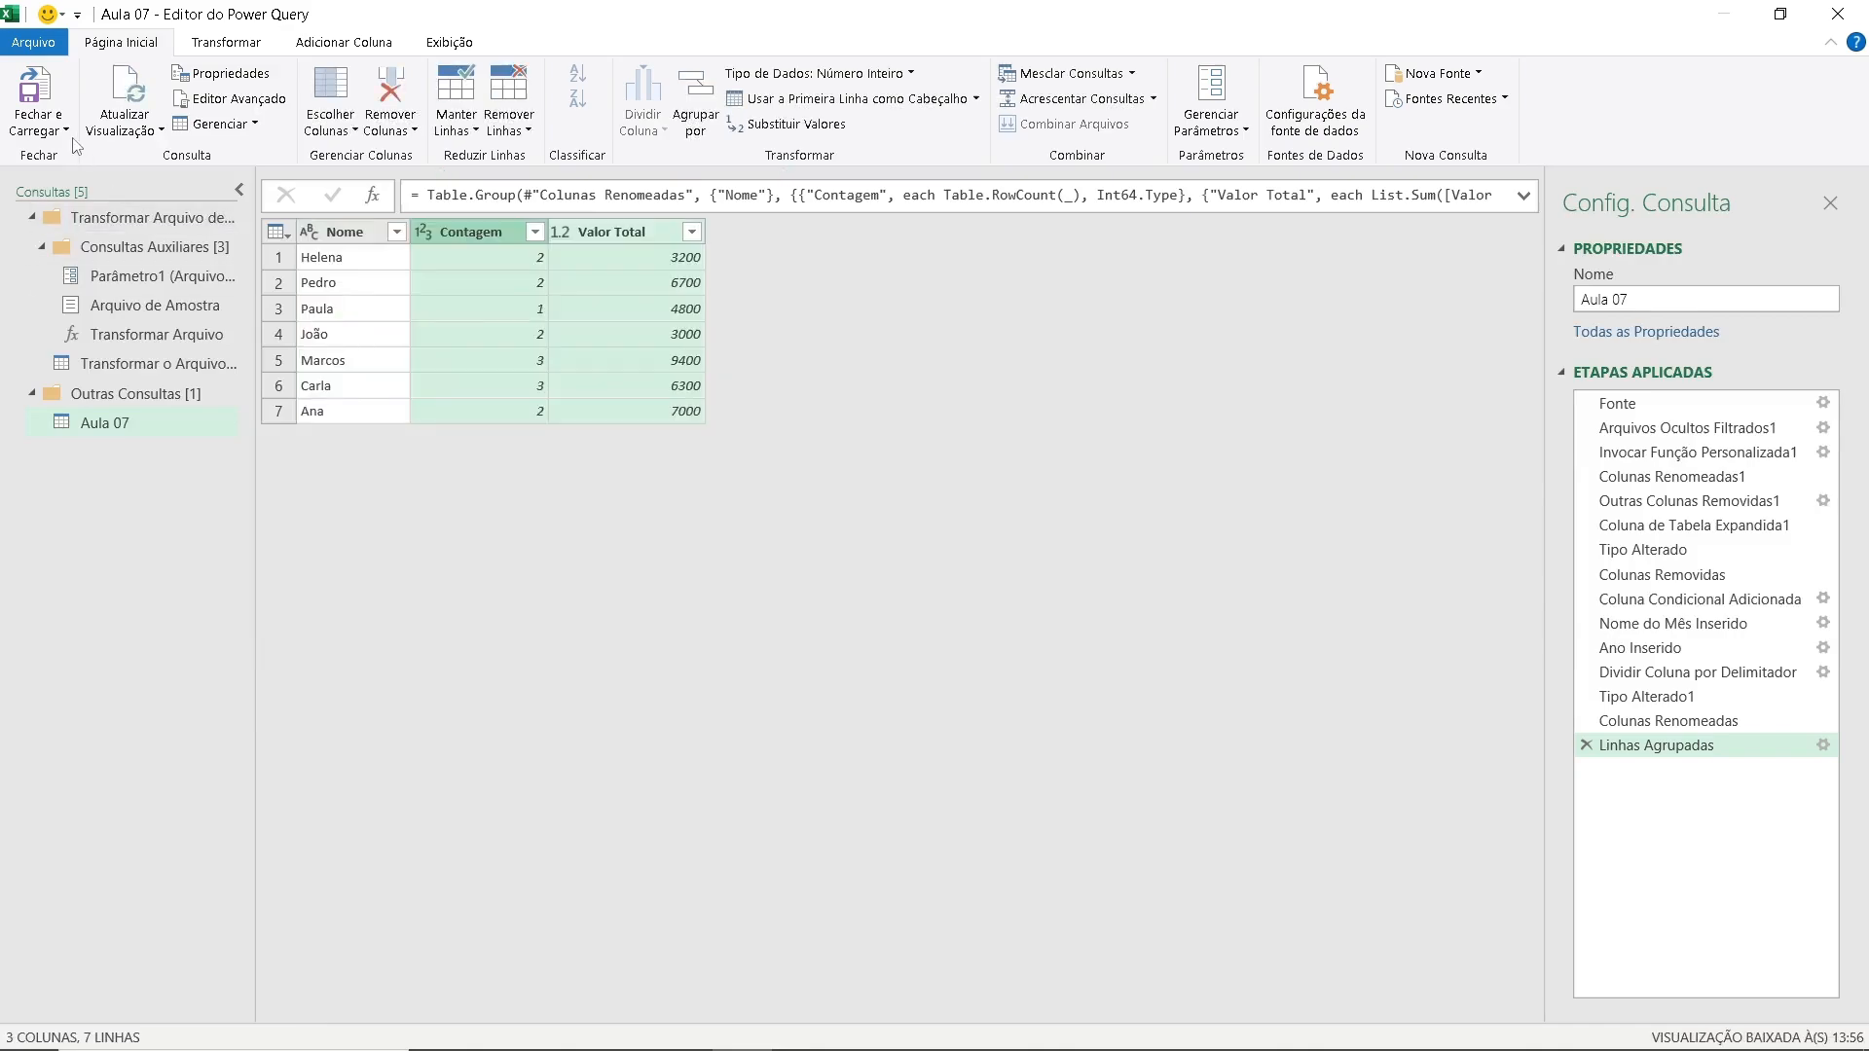
{"action": "left_click", "coordinate": [58, 124]}
{"action": "left_click", "coordinate": [49, 153]}
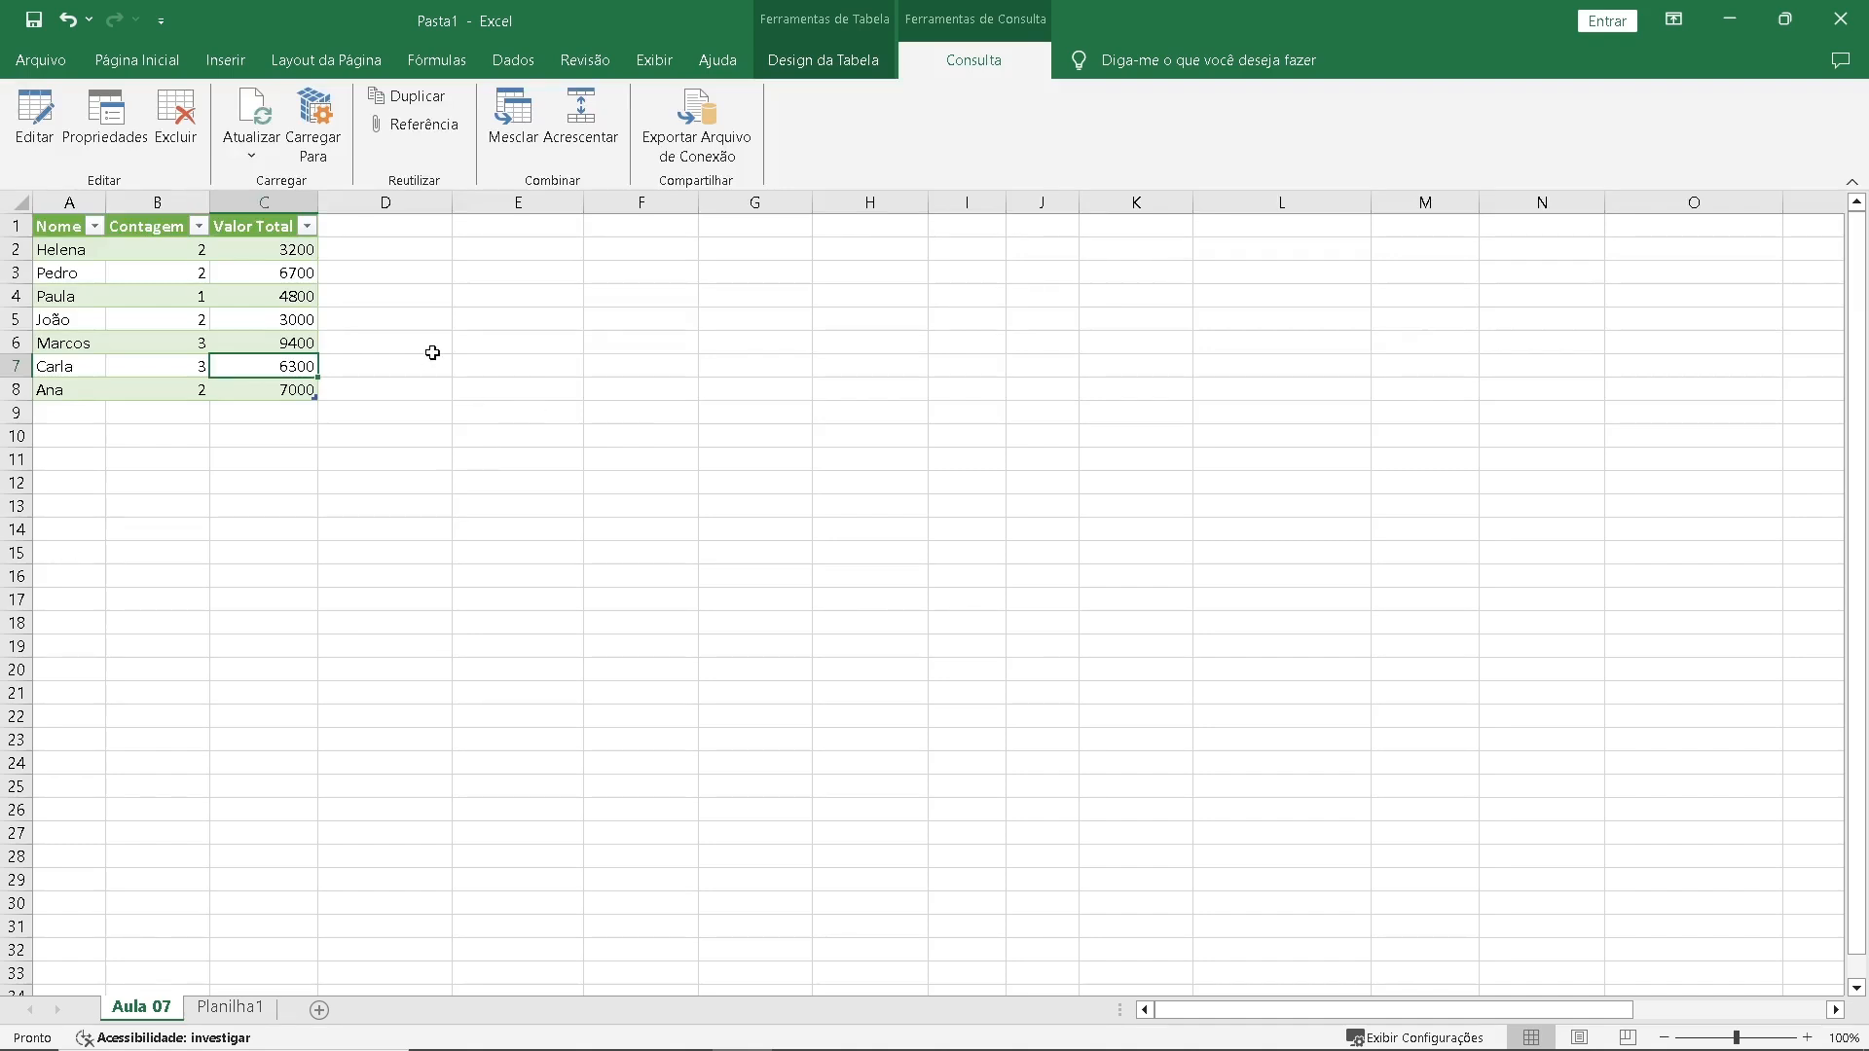
- Clear the Contagem and Valor Total data in B2:C8, and refresh the grouped table from its query
{"action": "left_click_drag", "start_coordinate": [175, 251], "coordinate": [297, 393]}
{"action": "key", "text": "Delete"}
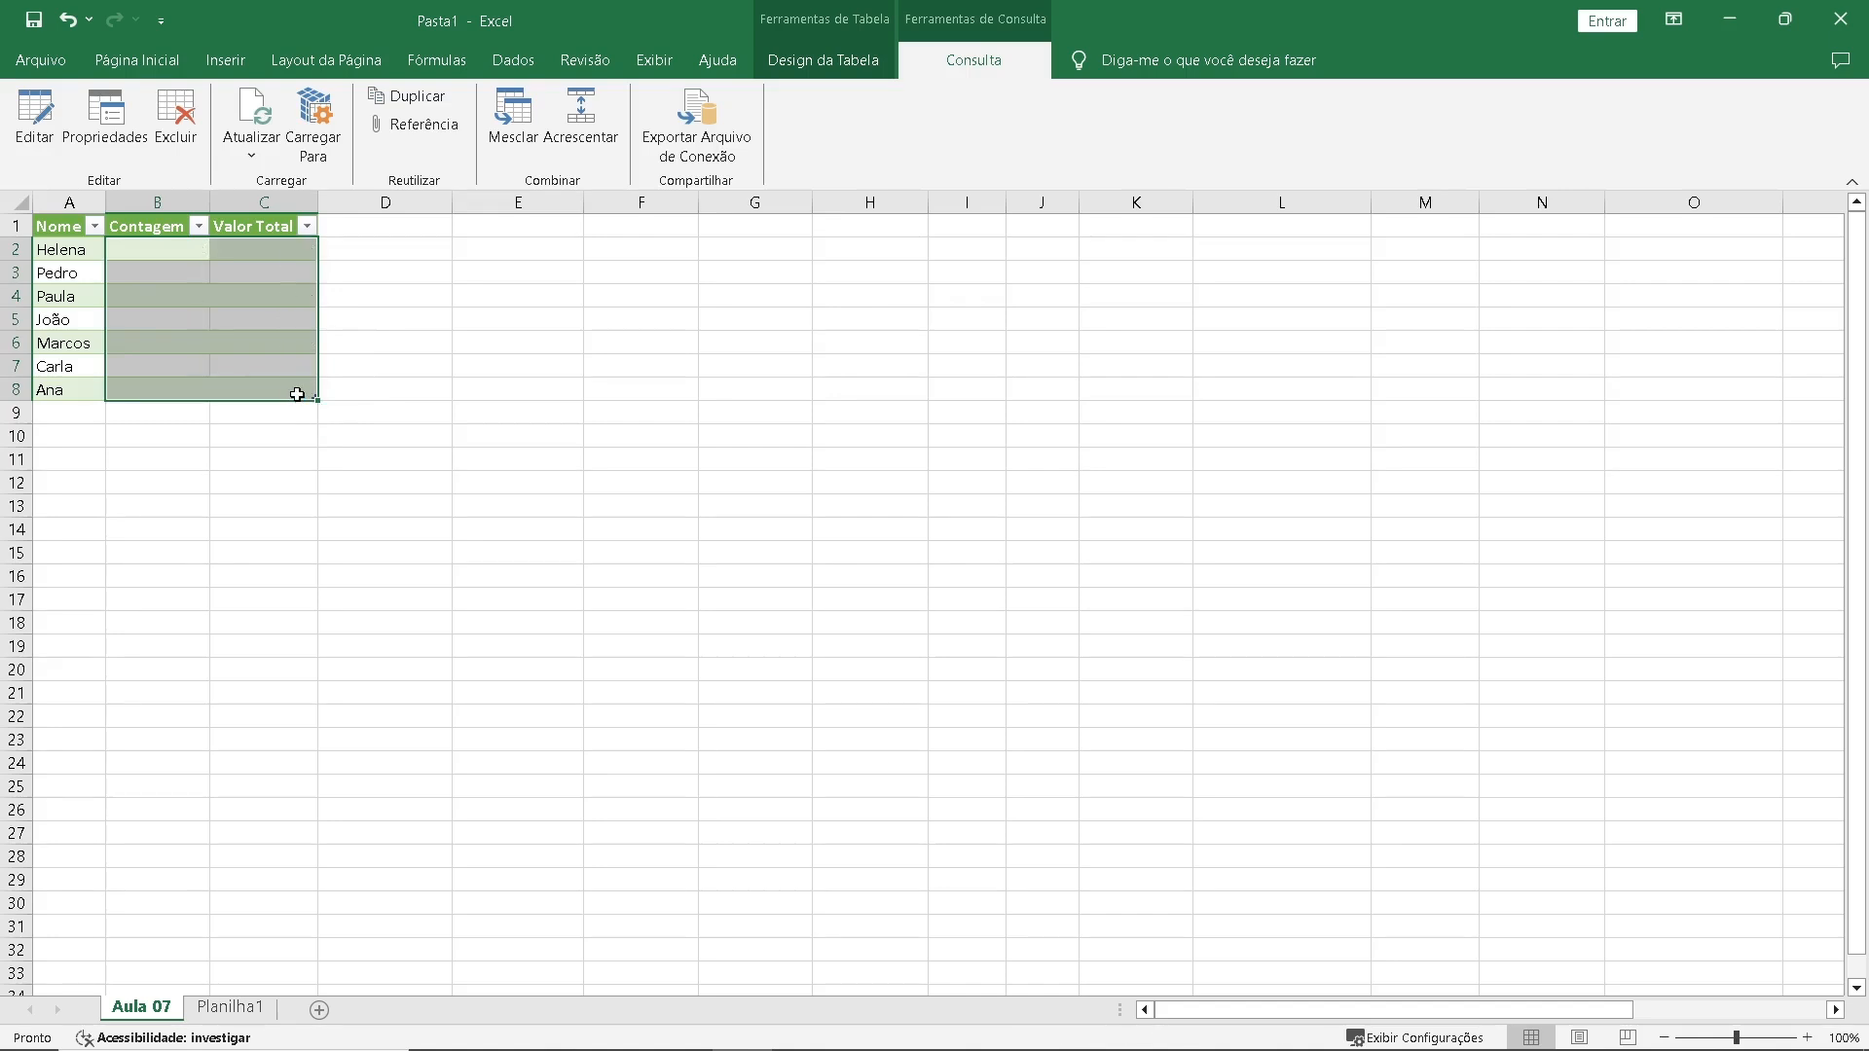
{"action": "left_click", "coordinate": [252, 153]}
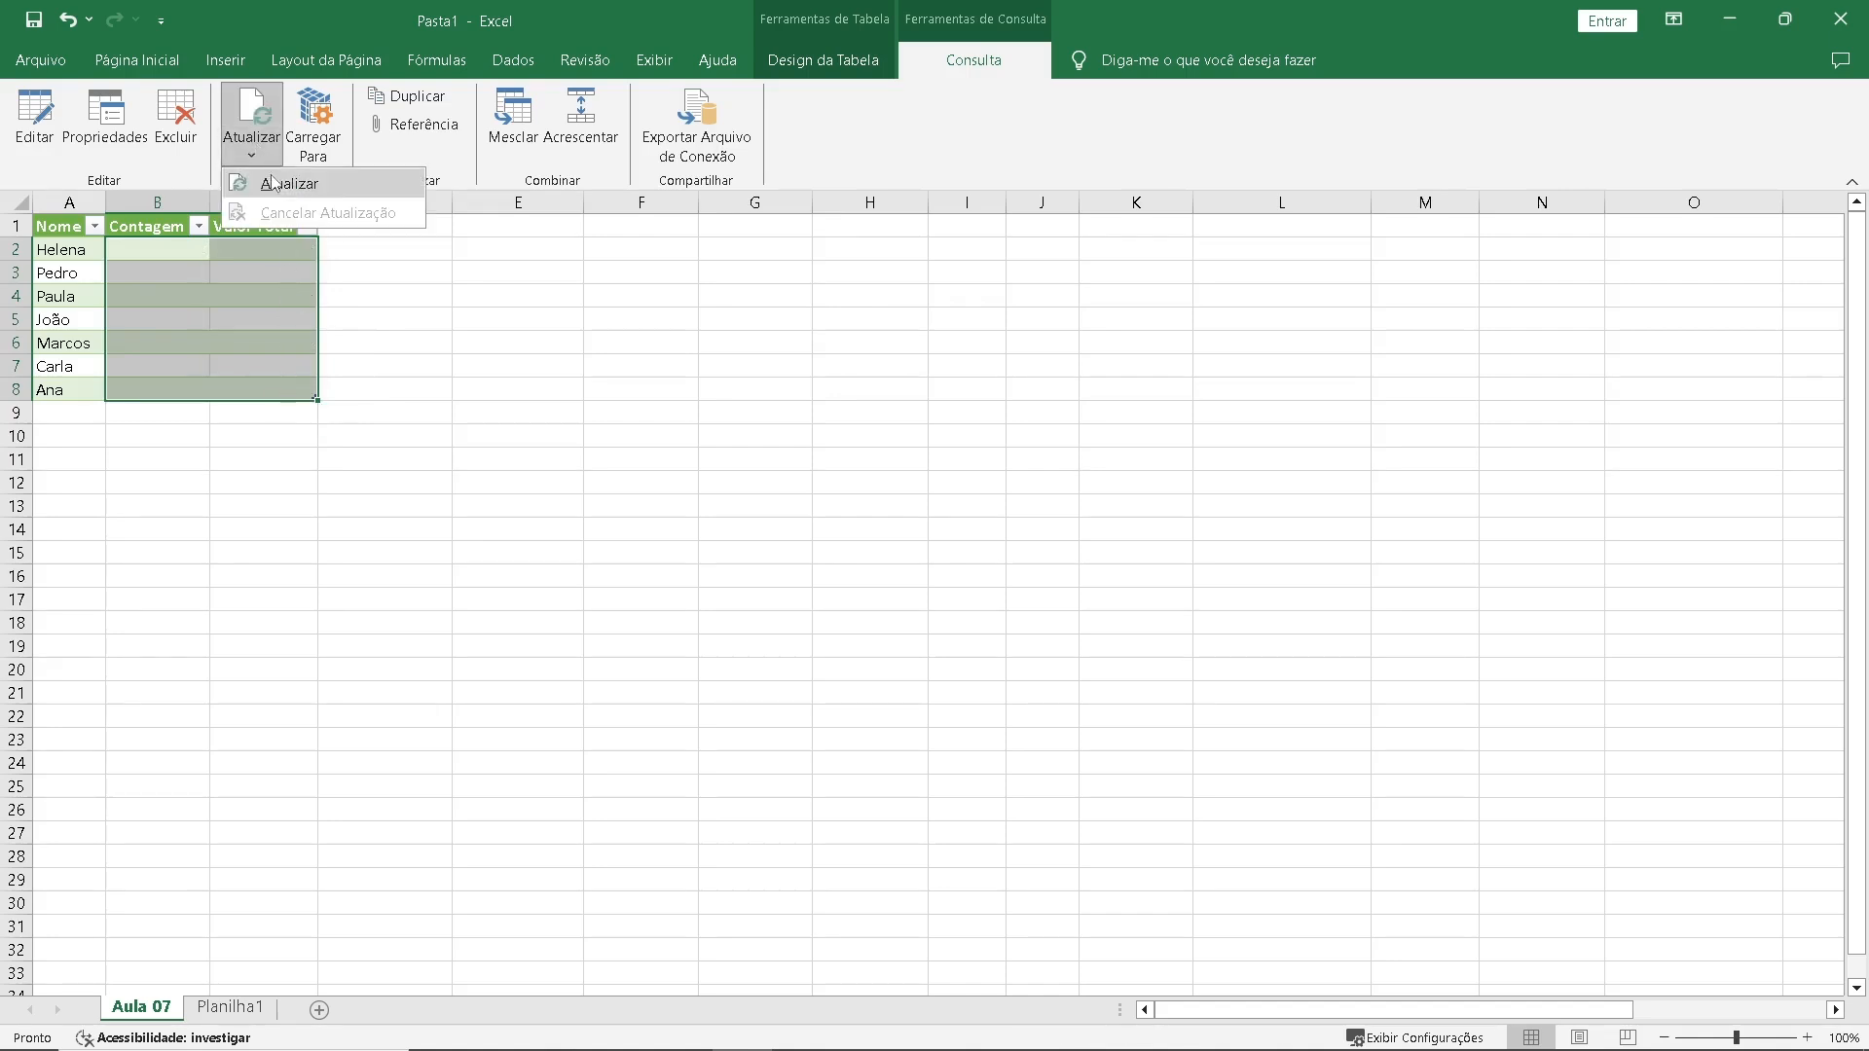
{"action": "left_click", "coordinate": [276, 185]}
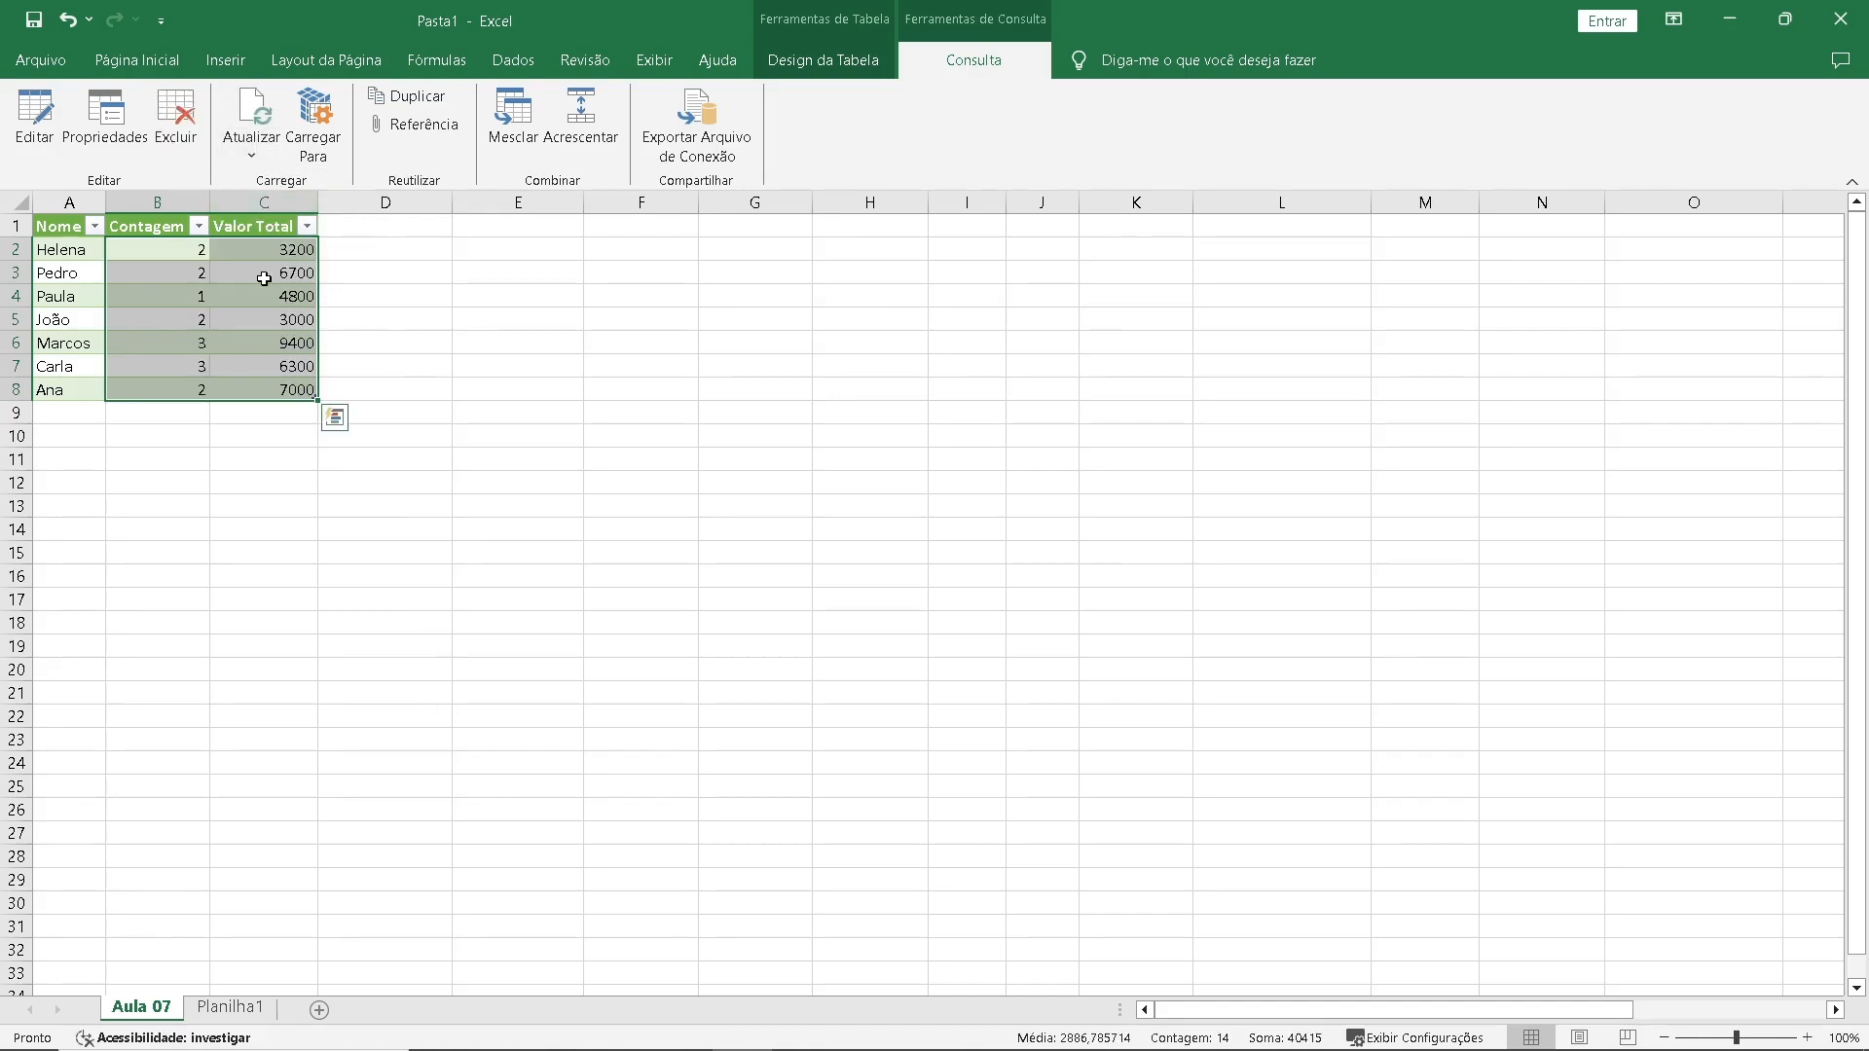
{"action": "left_click", "coordinate": [264, 278]}
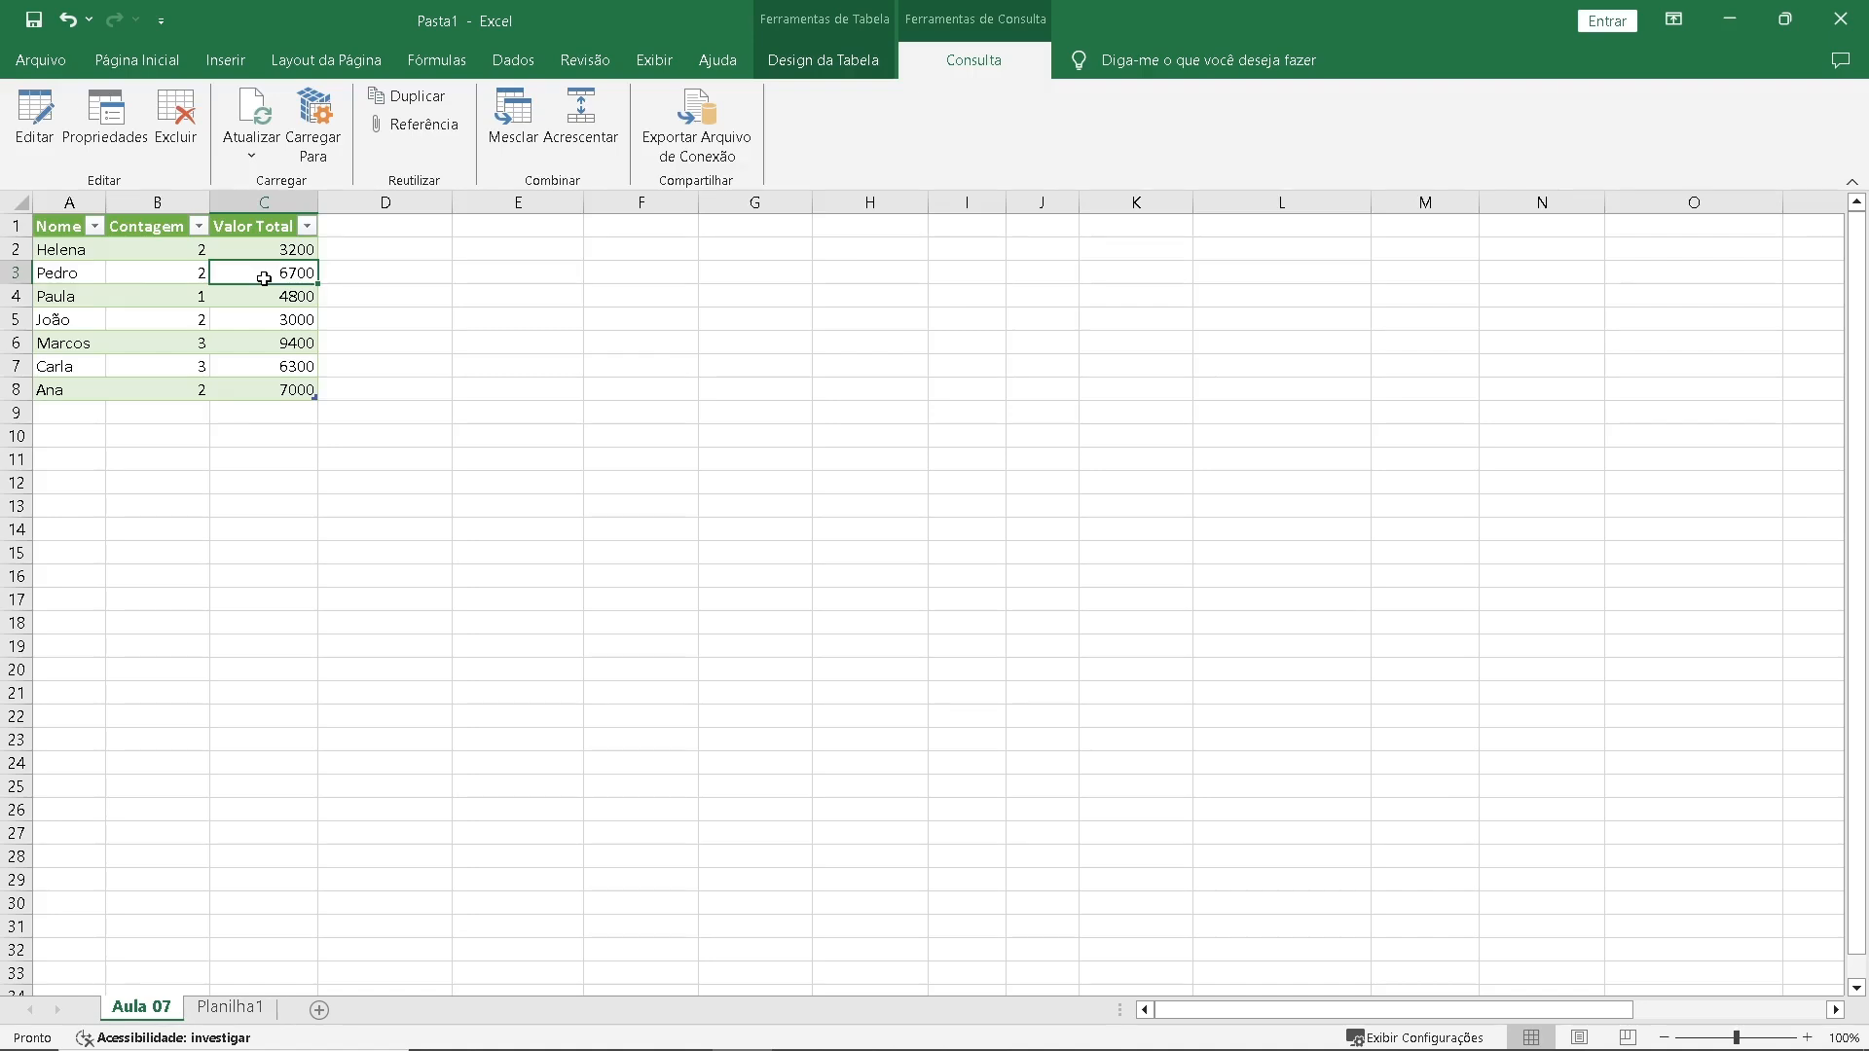